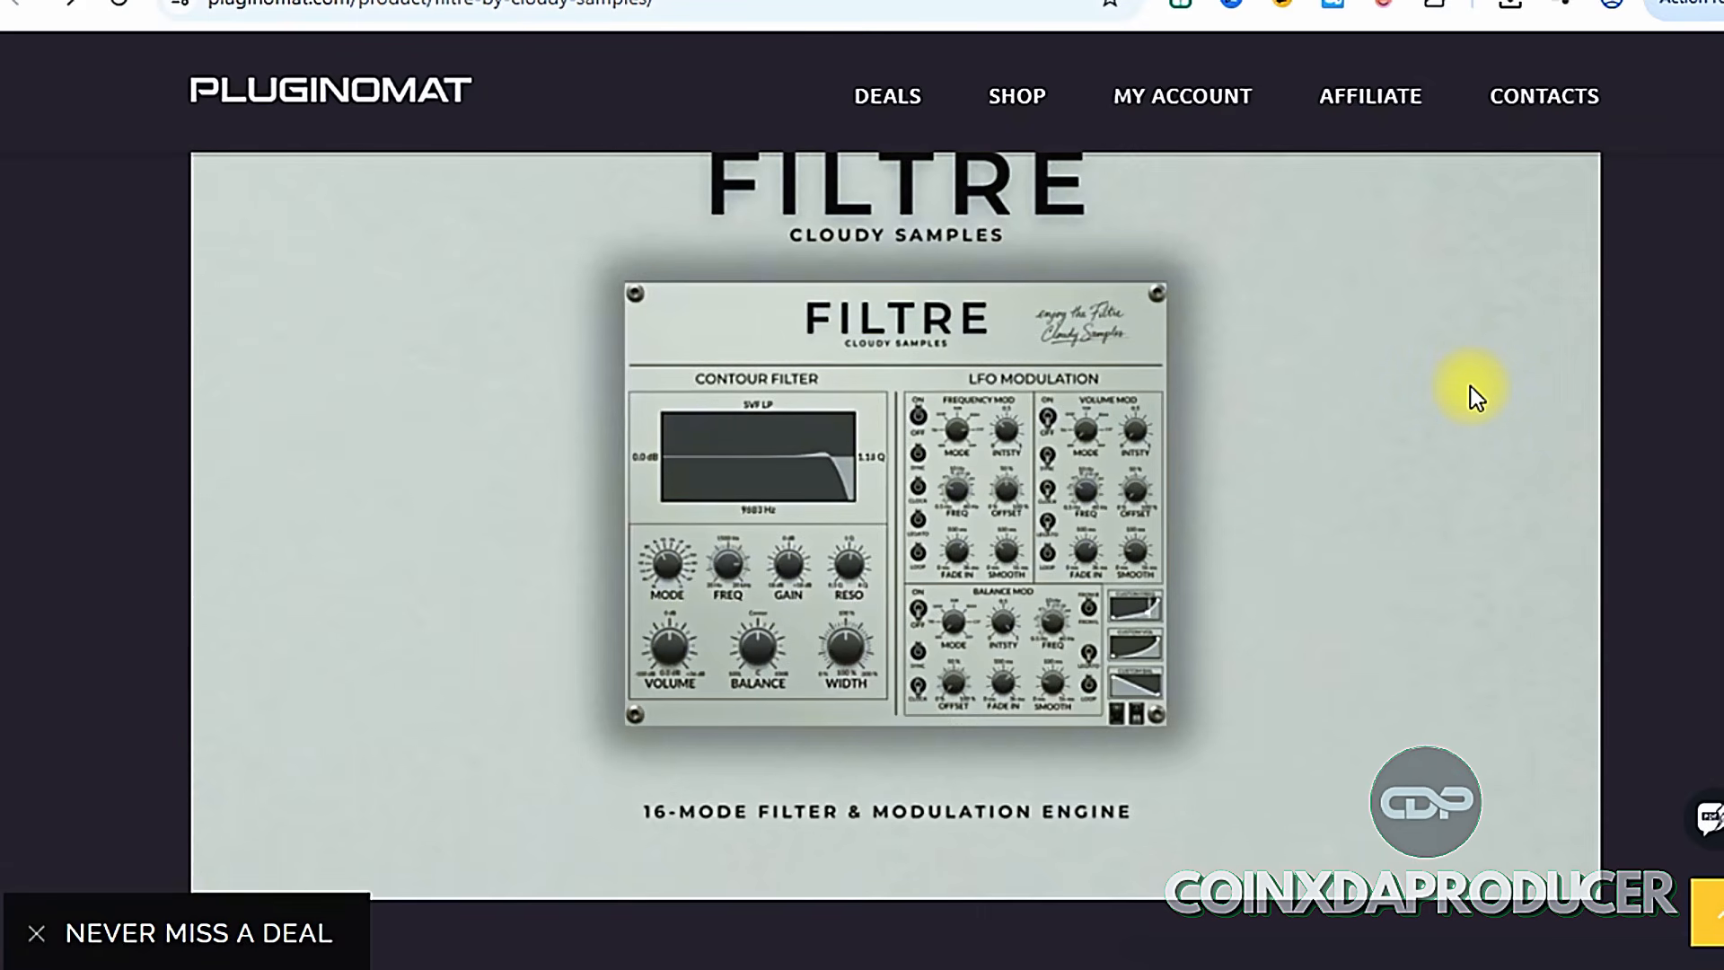
{"action": "mouse_move", "coordinate": [1472, 387]}
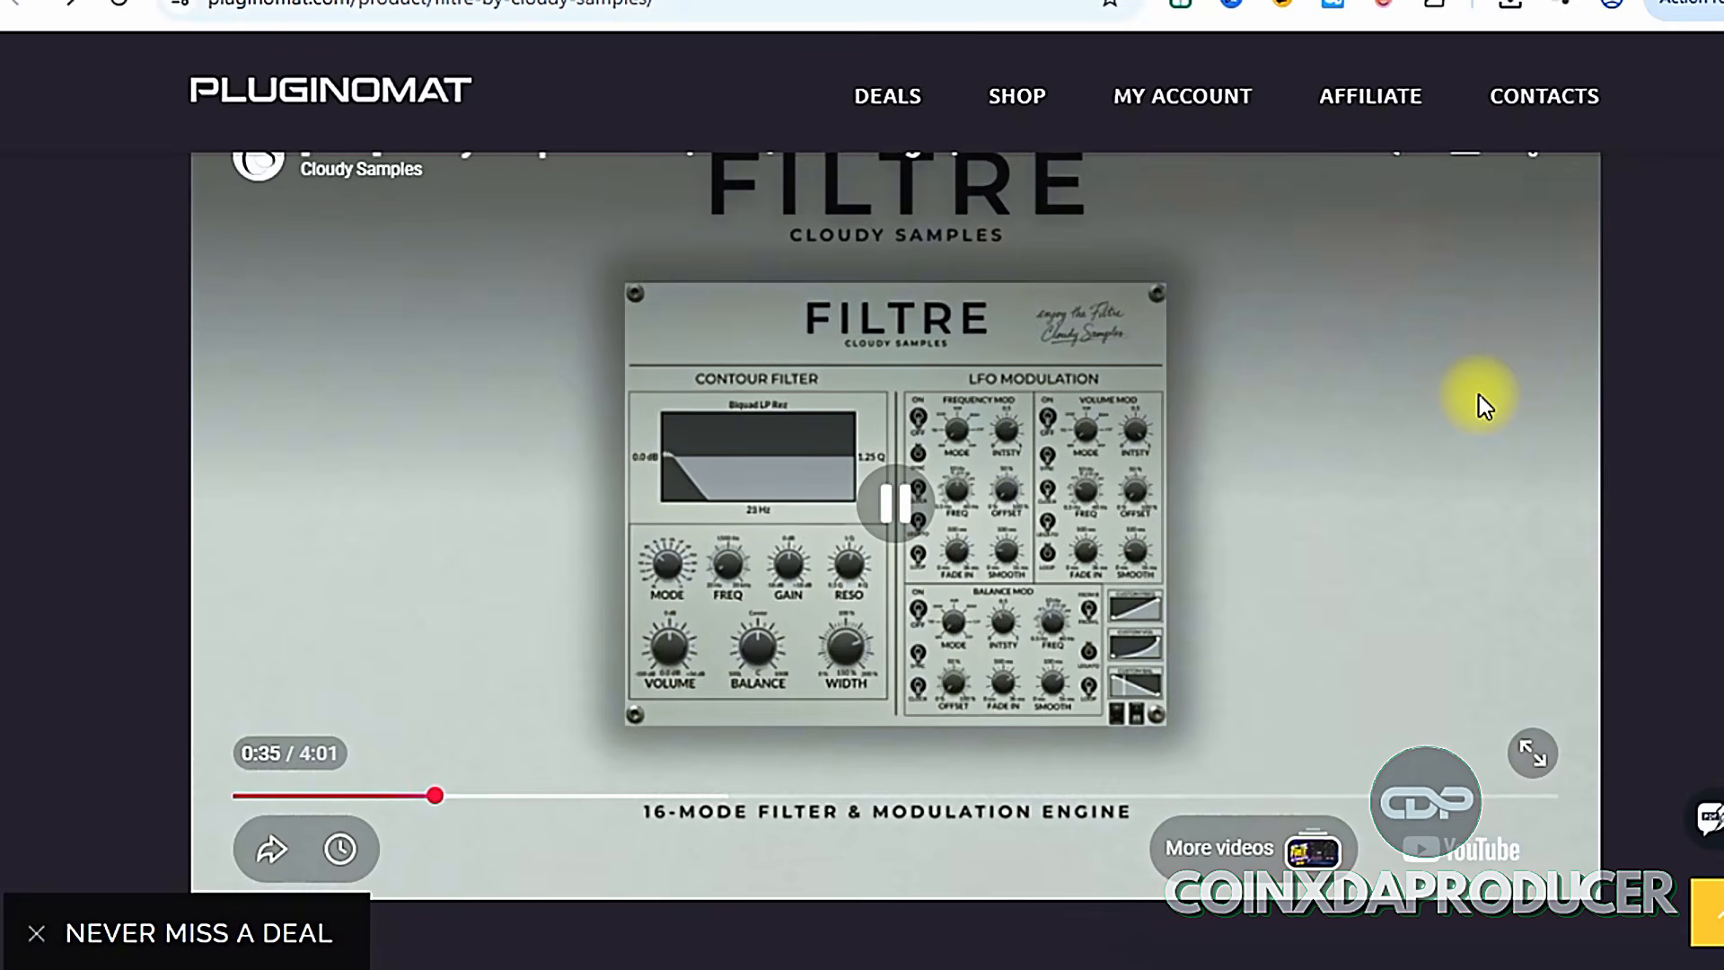
{"action": "mouse_move", "coordinate": [1396, 193]}
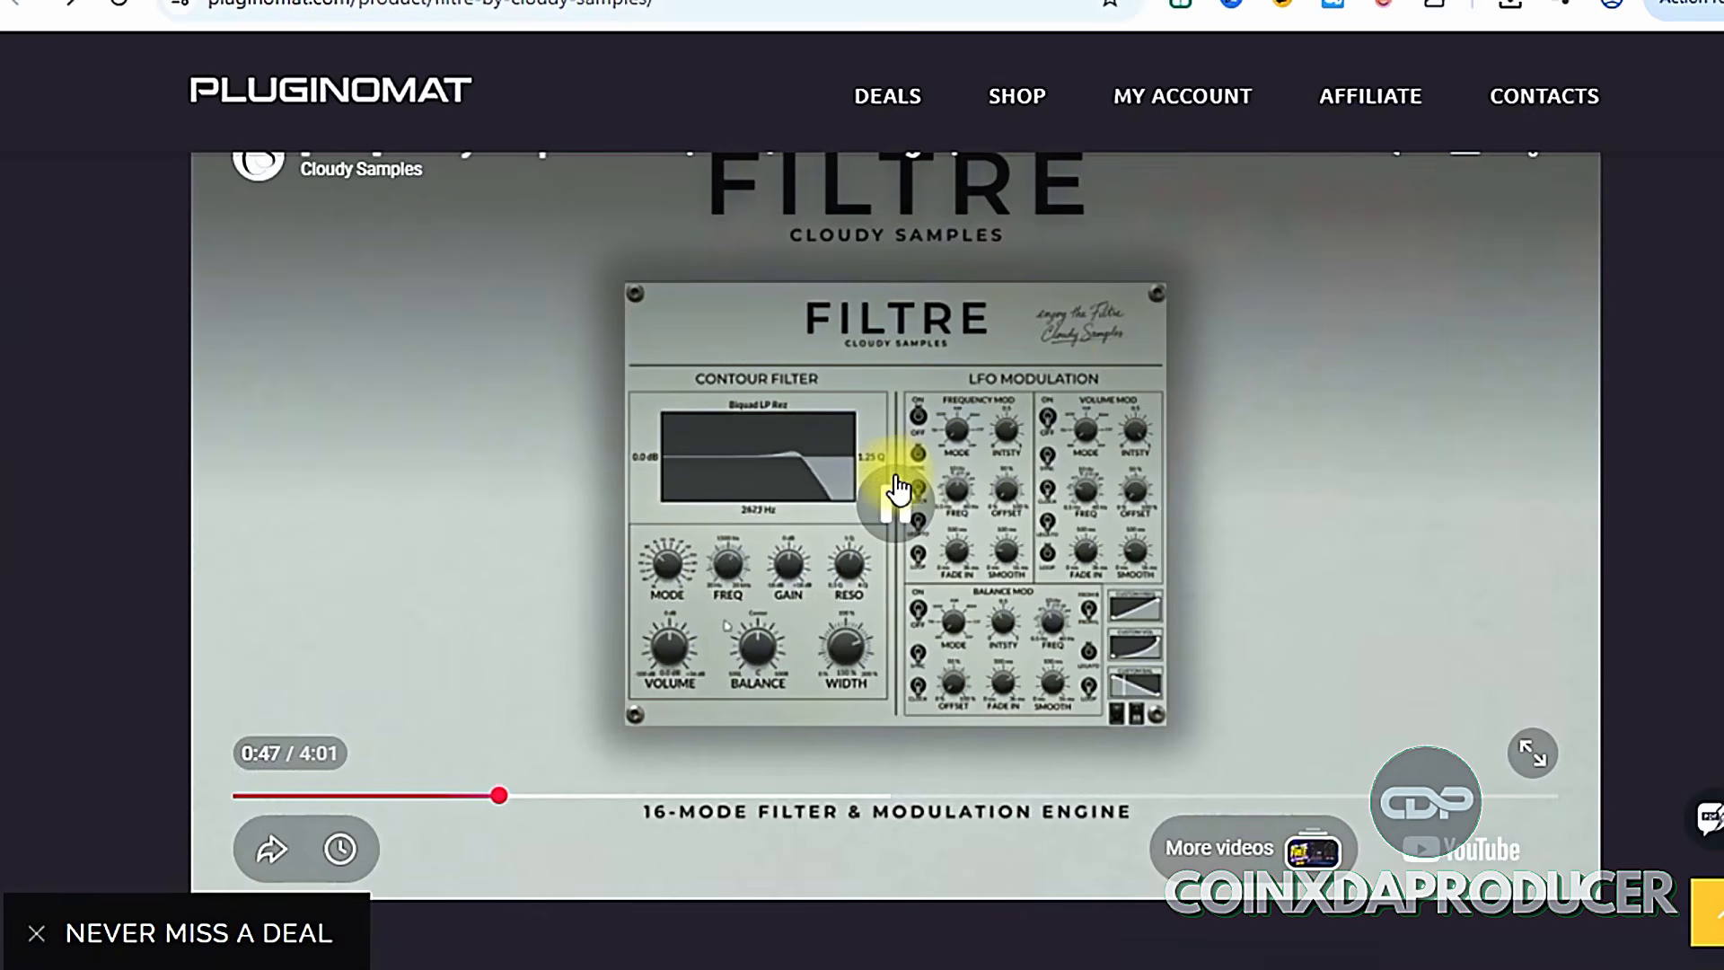
{"action": "scroll", "coordinate": [898, 488], "scroll_direction": "up", "scroll_amount": 3}
{"action": "scroll", "coordinate": [899, 489], "scroll_direction": "down", "scroll_amount": 3}
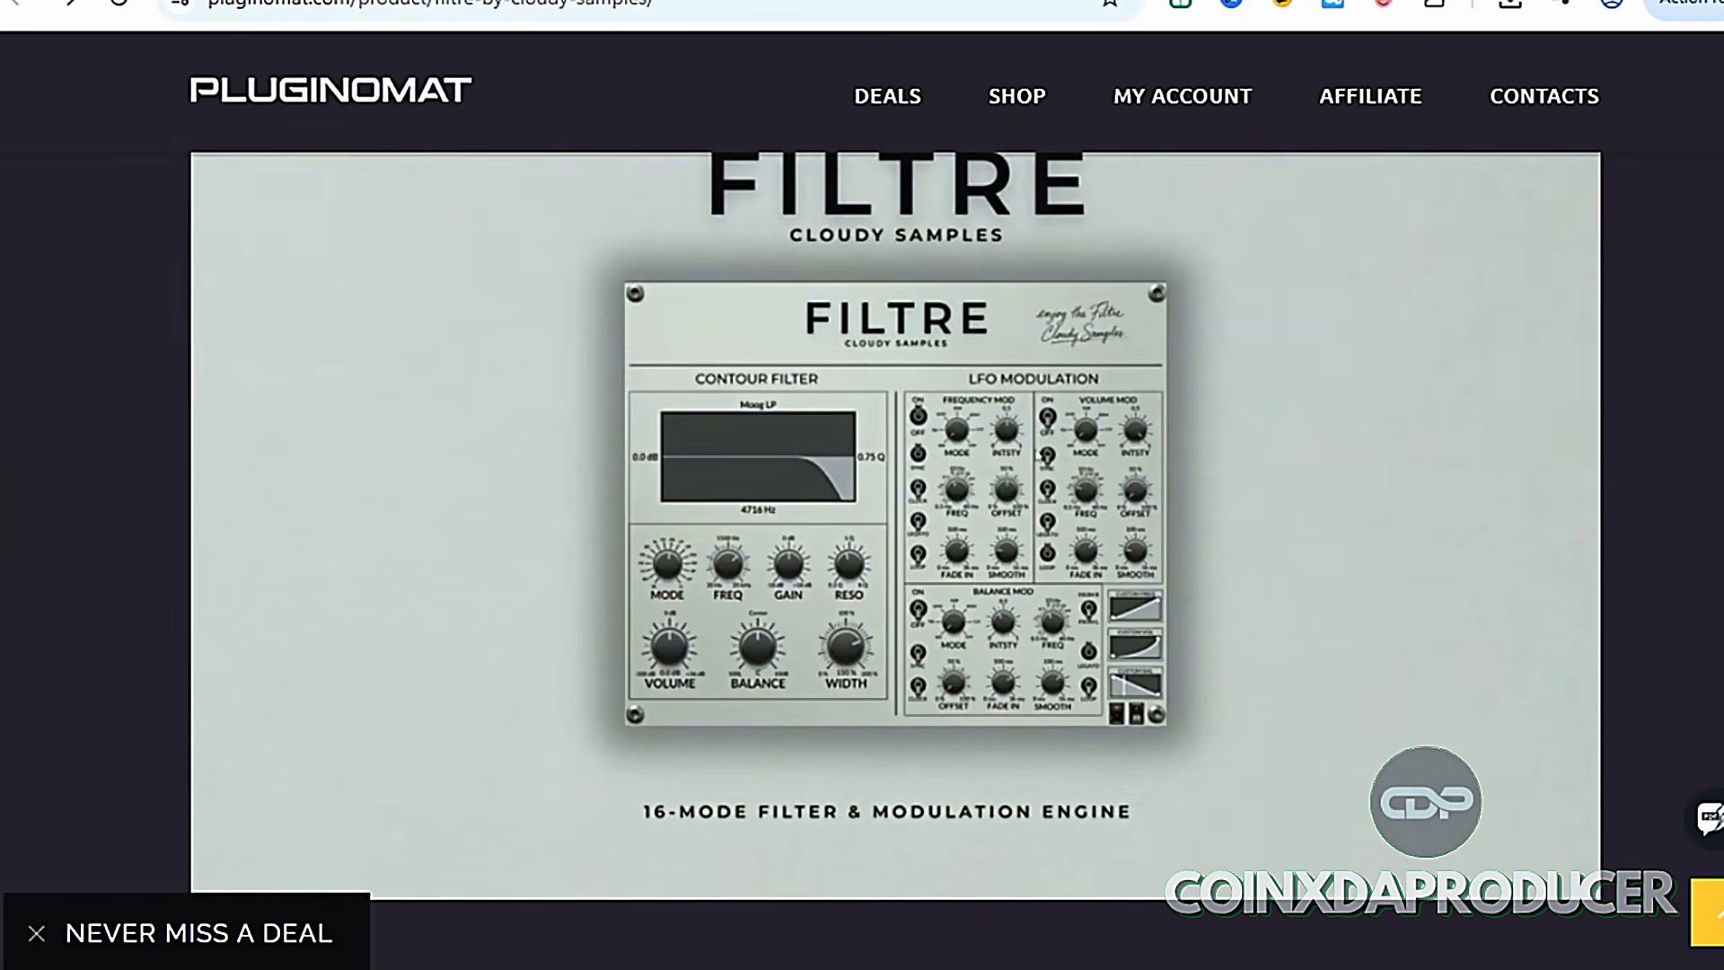
{"action": "left_click", "coordinate": [1380, 756]}
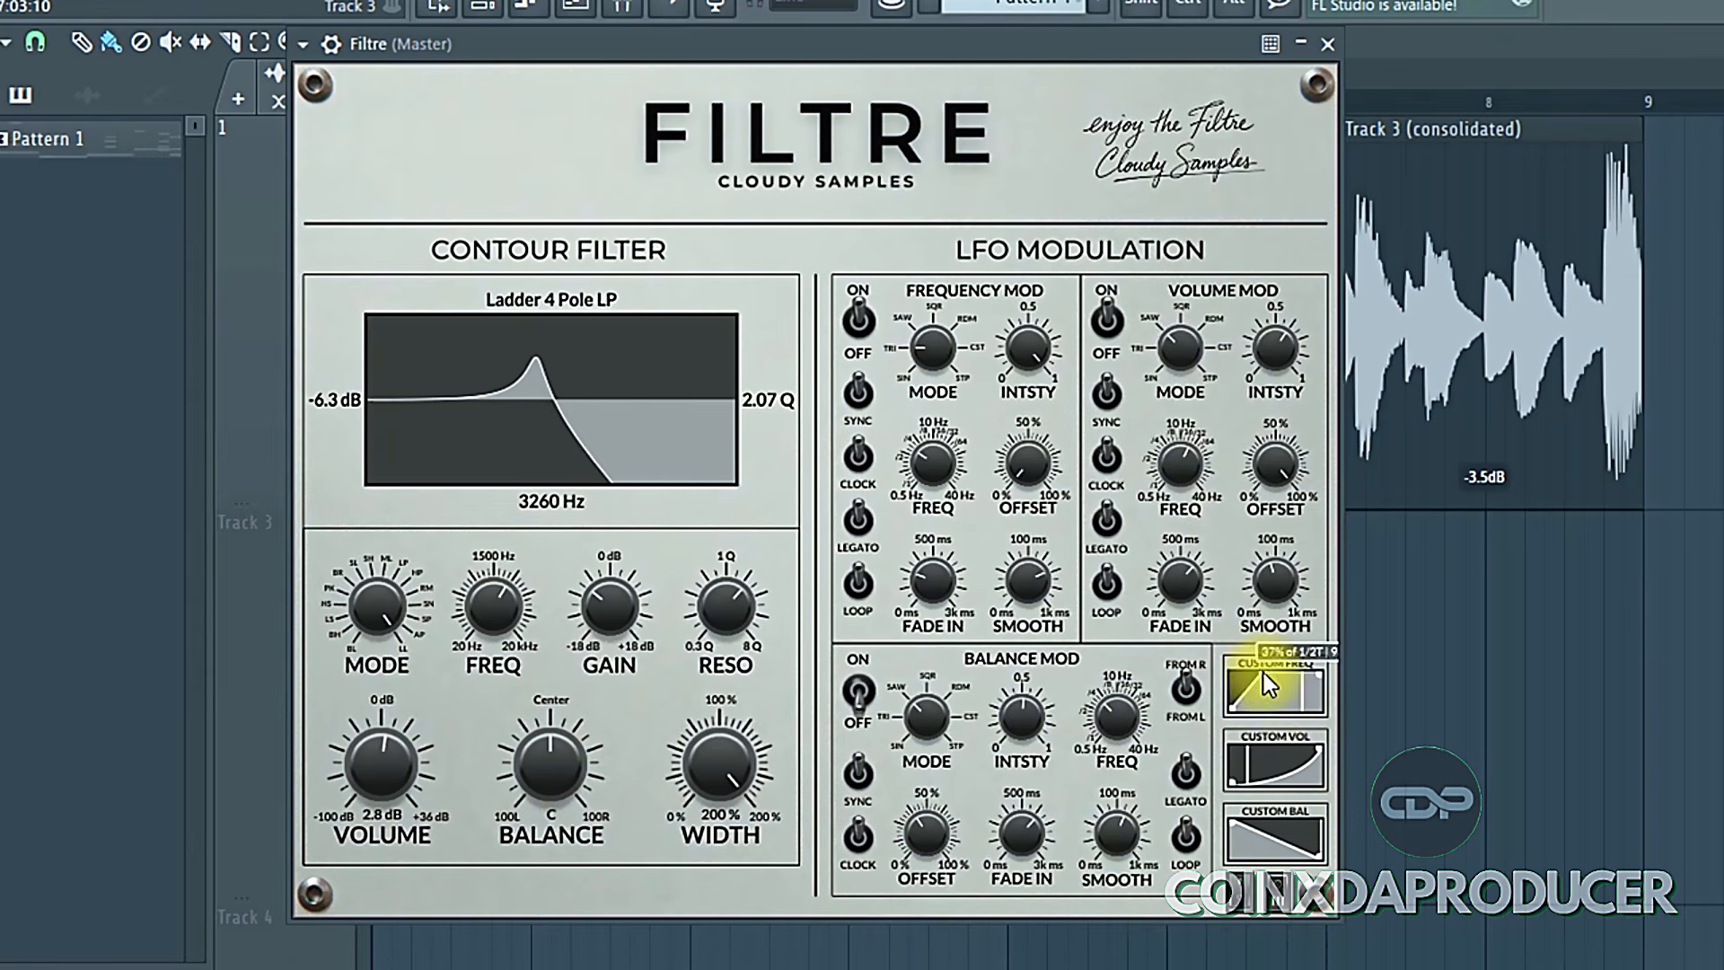
Step: Reshape the custom frequency and custom volume curves in the Filtre plugin, and turn off frequency modulation
{"action": "left_click_drag", "start_coordinate": [1264, 672], "coordinate": [1278, 674]}
{"action": "mouse_move", "coordinate": [1280, 780]}
{"action": "left_mouse_down"}
{"action": "mouse_move", "coordinate": [1278, 740]}
{"action": "mouse_move", "coordinate": [1271, 772]}
{"action": "left_mouse_up"}
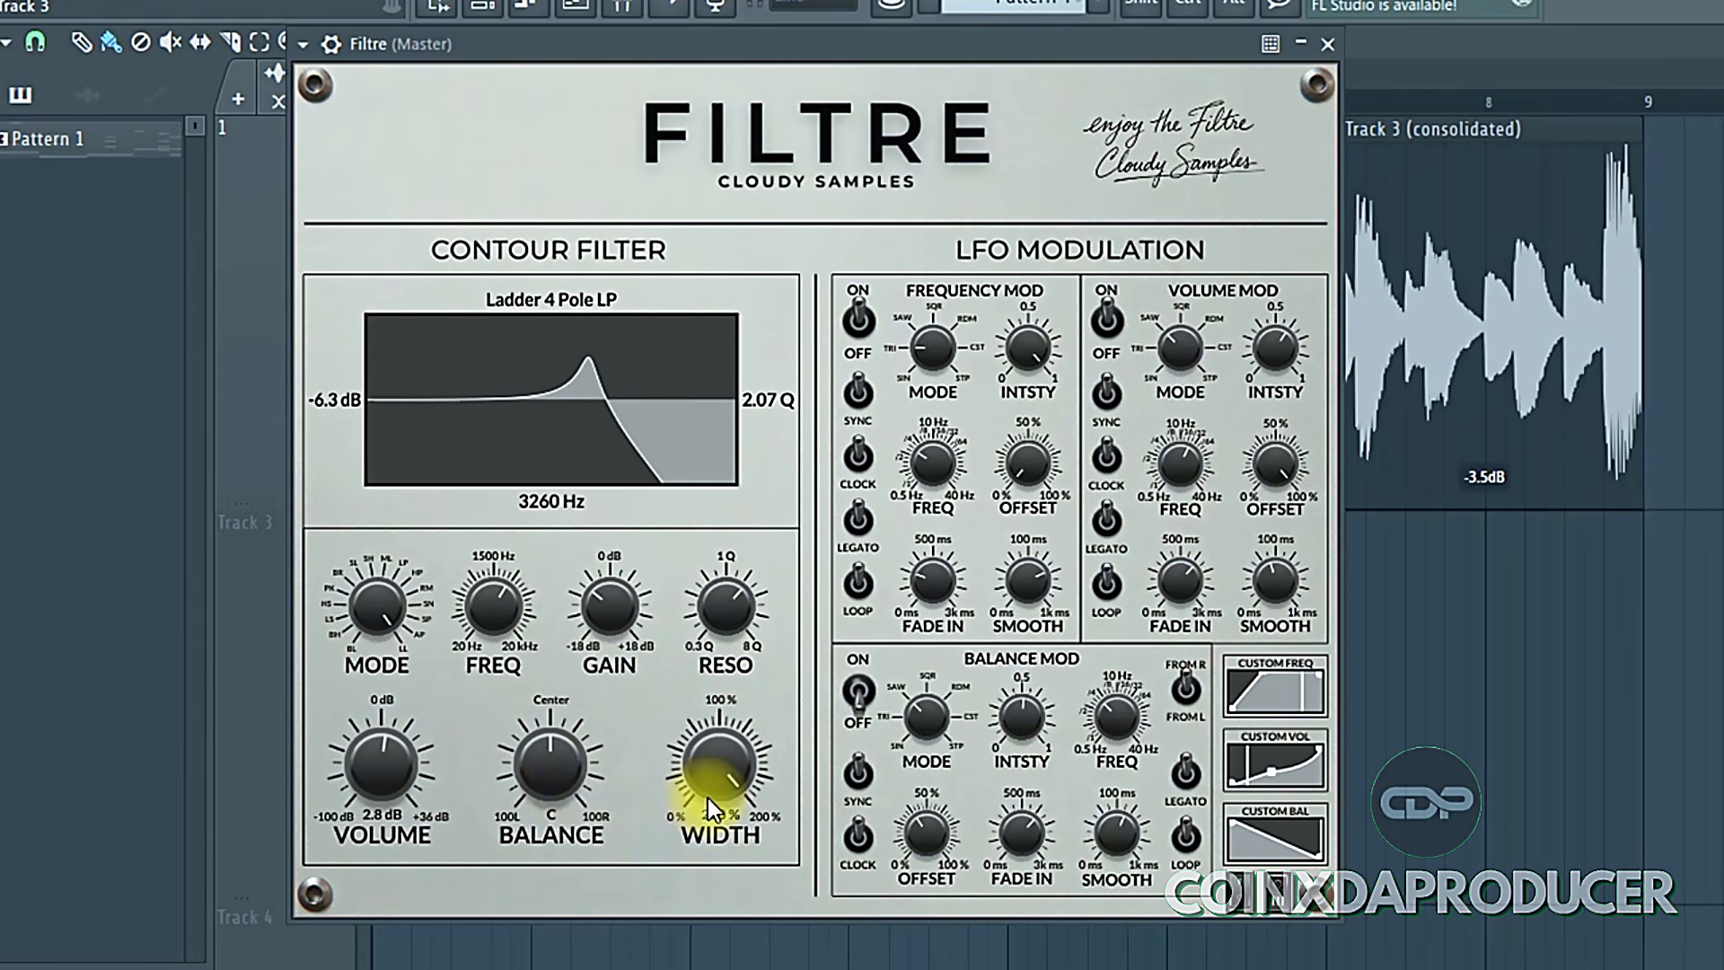
{"action": "left_click", "coordinate": [859, 320]}
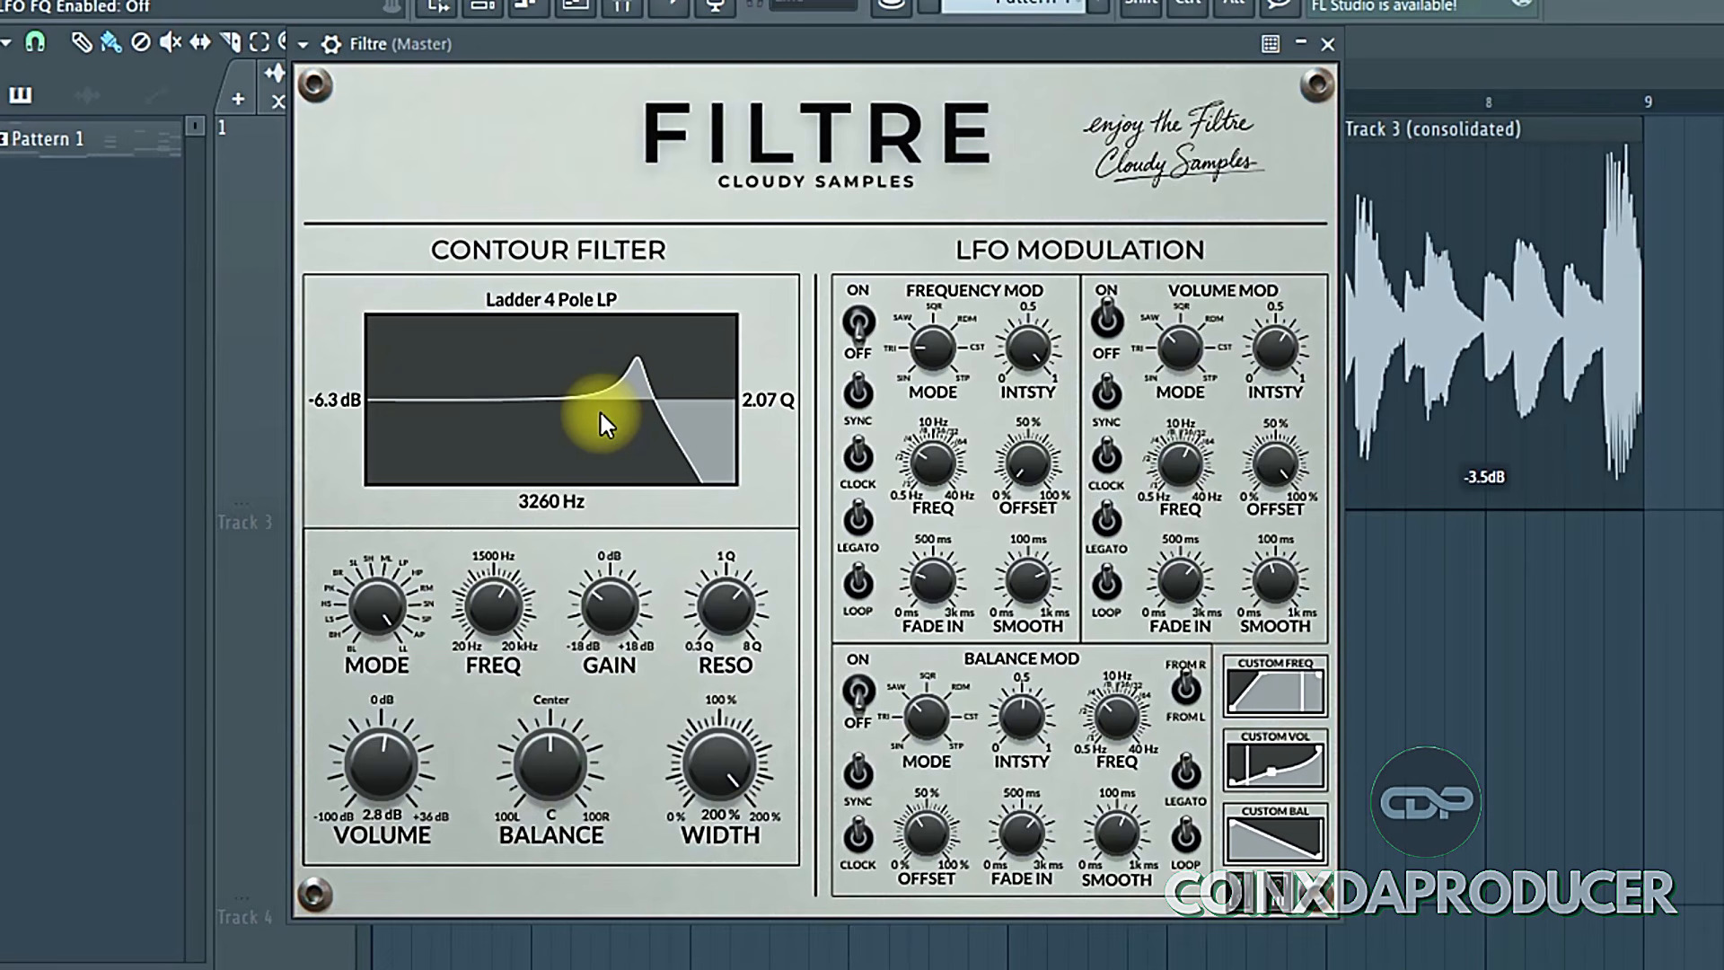
Step: Set the contour filter to SVF HP mode at 3588 Hz with -5.0 dB gain and a resonance of 3.90 Q
{"action": "left_click_drag", "start_coordinate": [363, 603], "coordinate": [485, 608]}
{"action": "left_click_drag", "start_coordinate": [624, 615], "coordinate": [615, 589]}
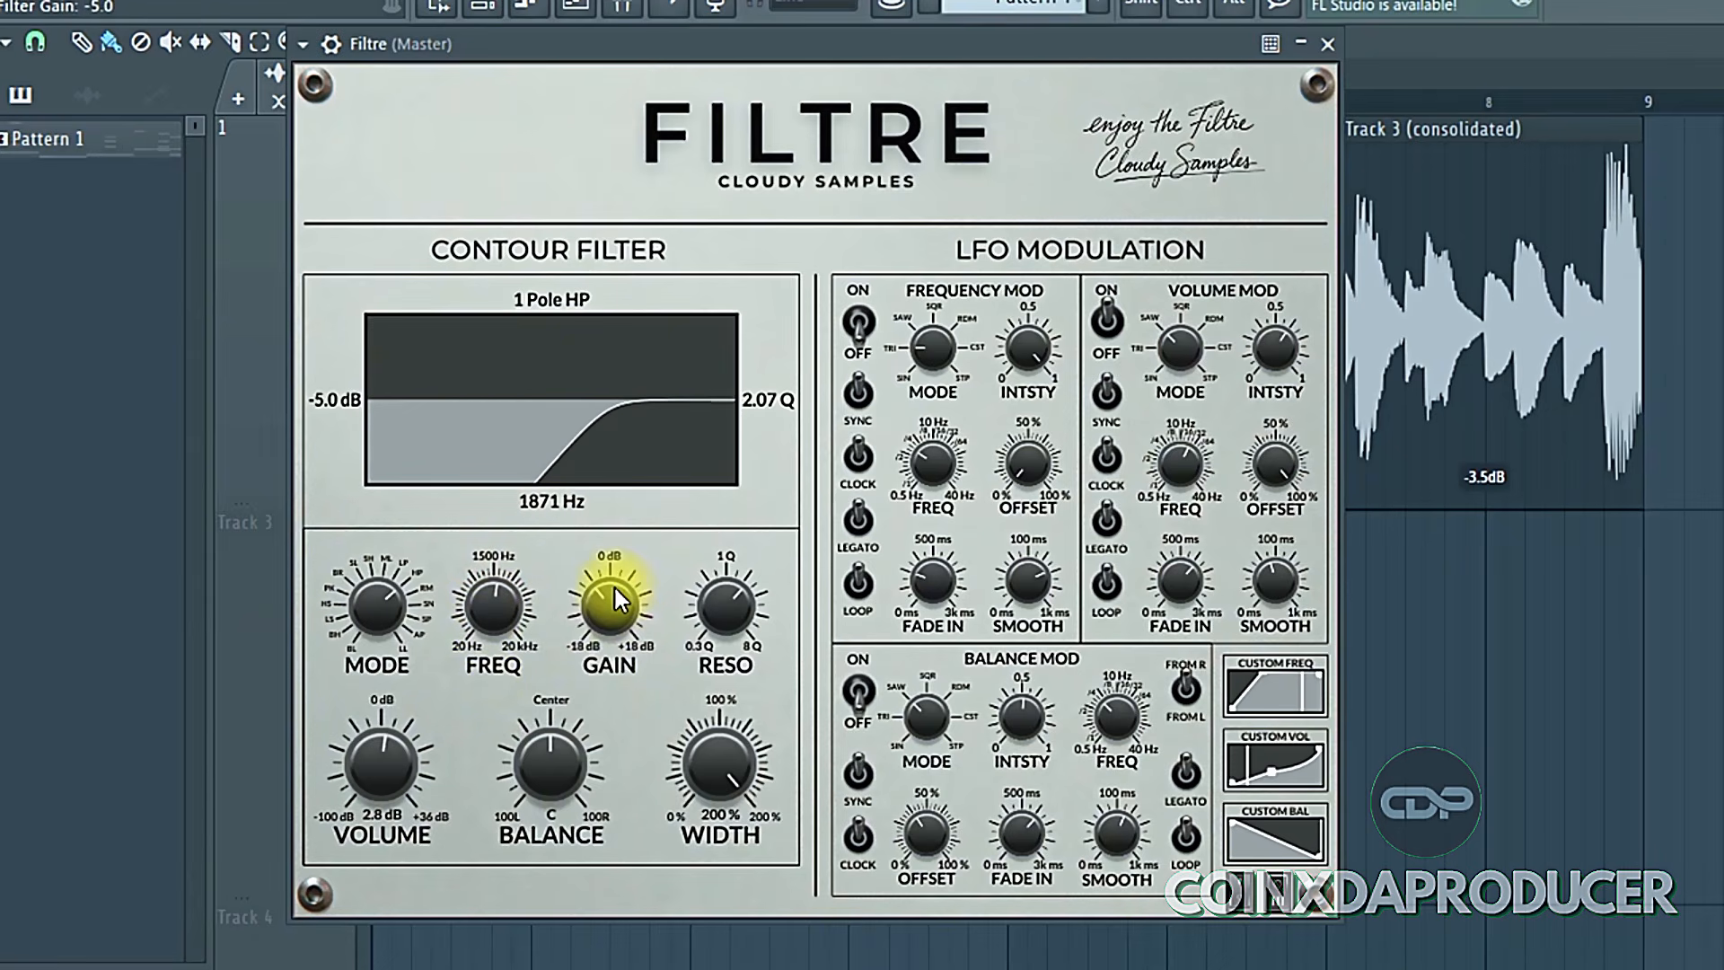
{"action": "left_click_drag", "start_coordinate": [492, 608], "coordinate": [489, 679]}
{"action": "left_click_drag", "start_coordinate": [721, 664], "coordinate": [487, 358]}
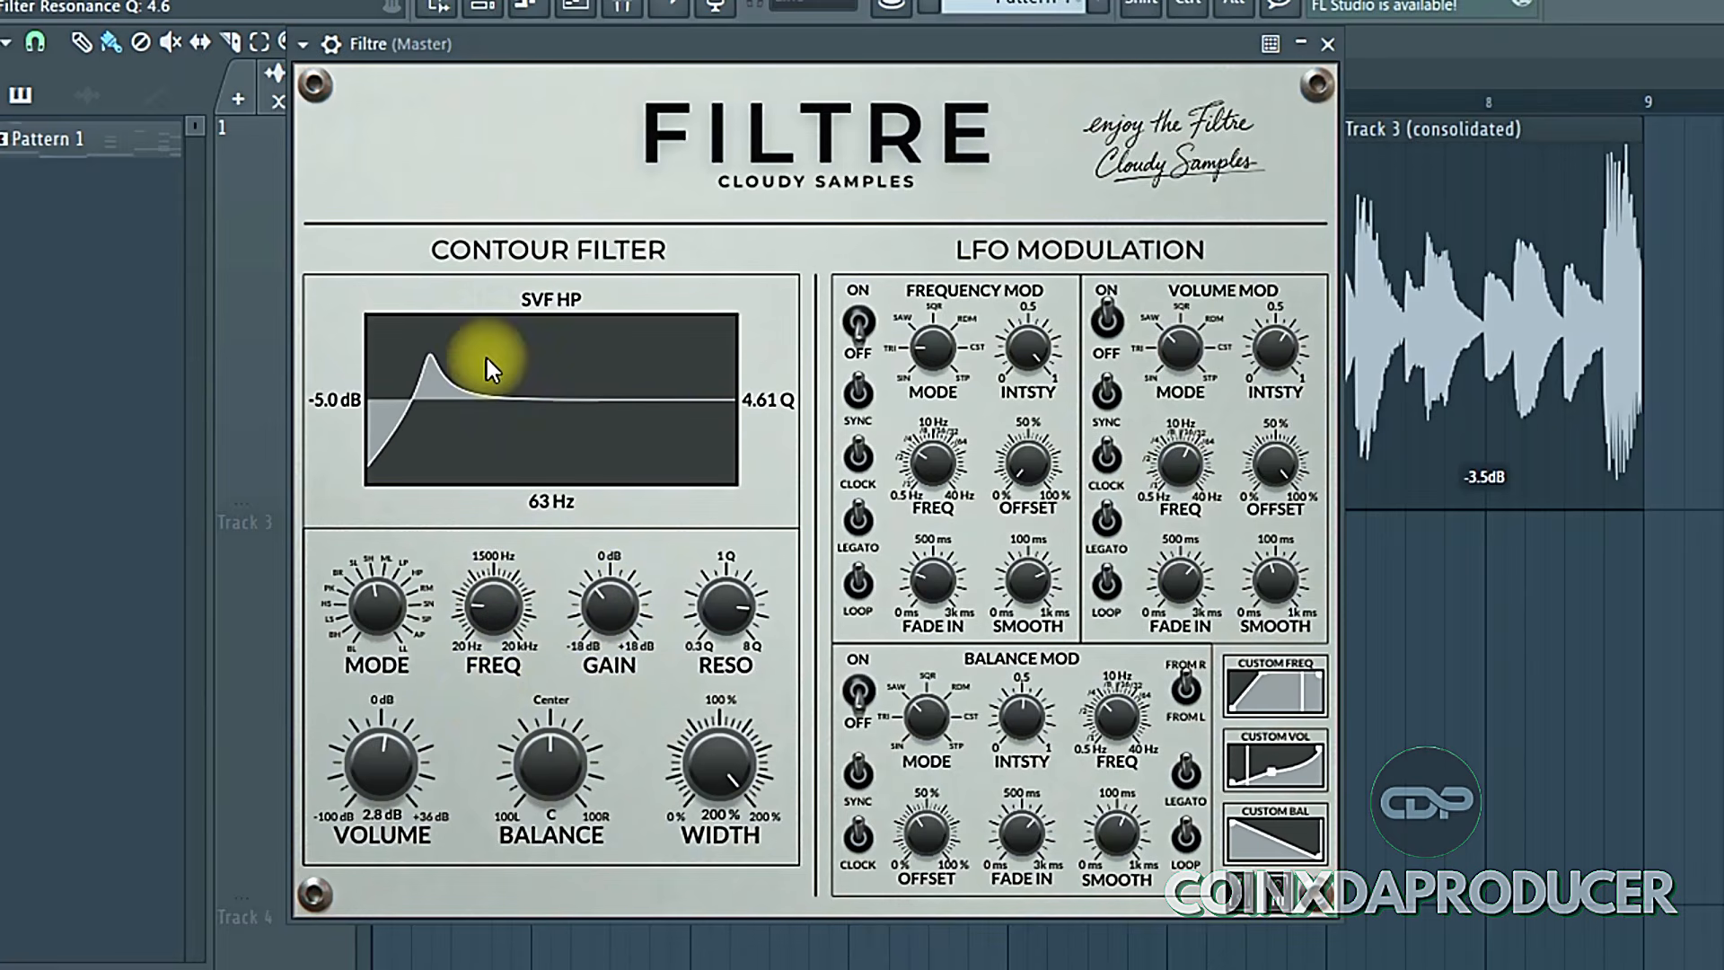
{"action": "left_click_drag", "start_coordinate": [387, 599], "coordinate": [366, 786]}
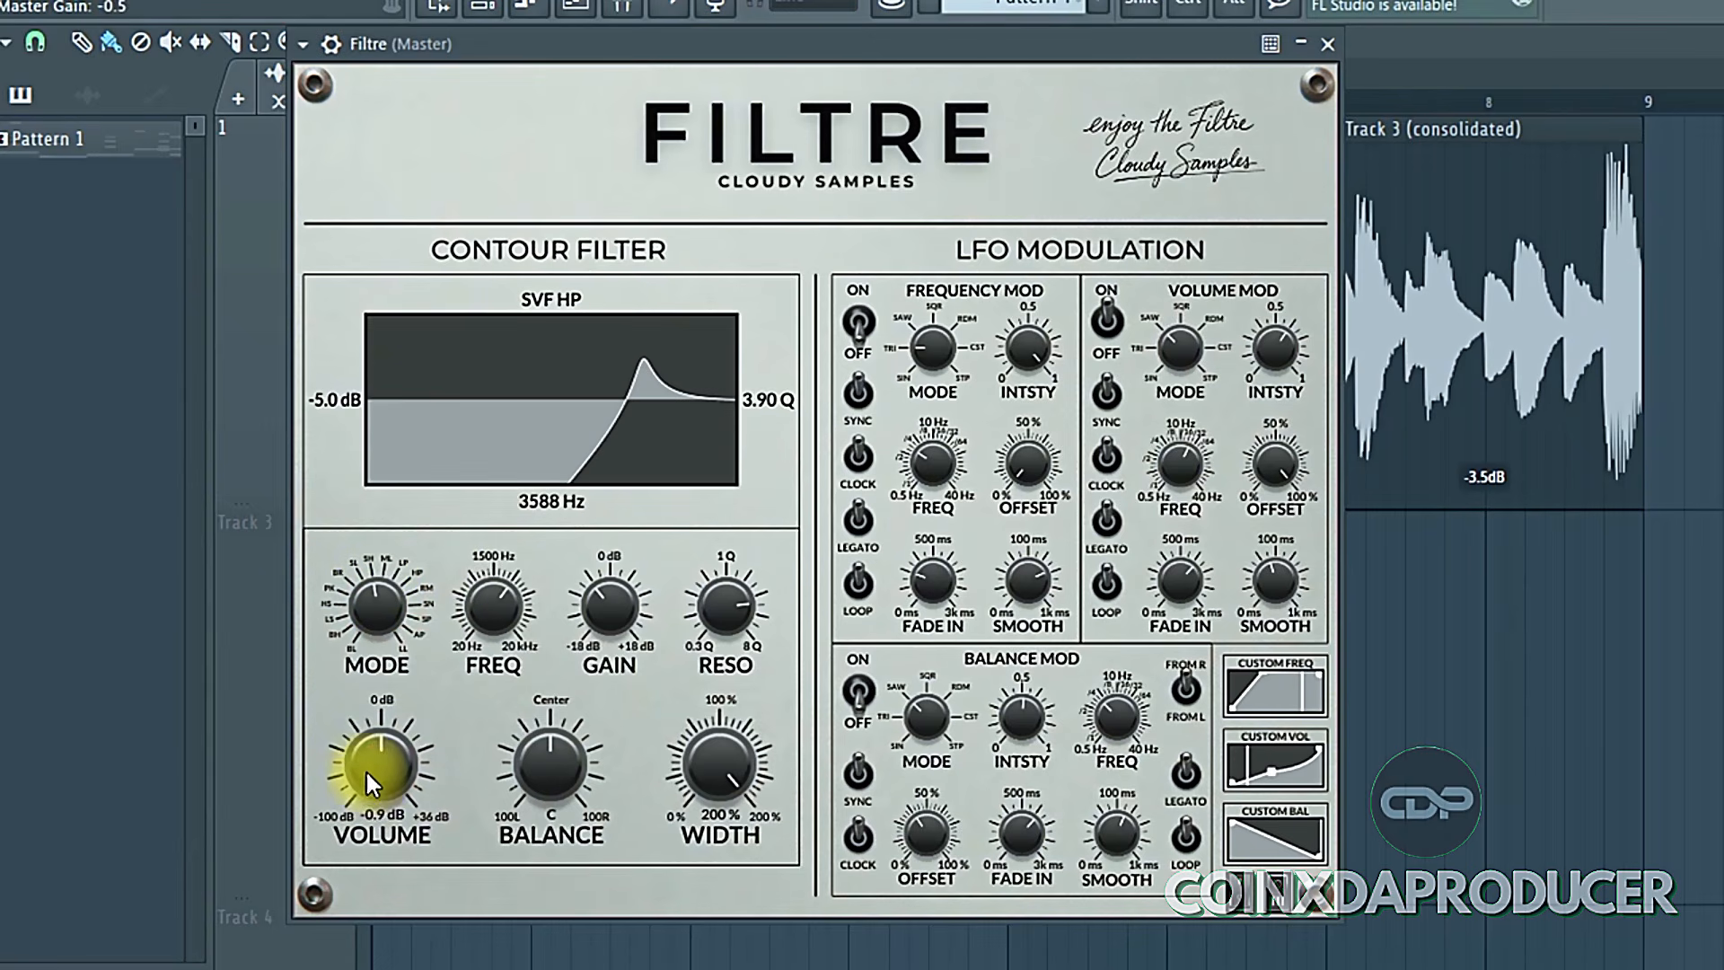
Step: Set the master volume to 0.0 dB and the master balance to 4 L
{"action": "left_click_drag", "start_coordinate": [546, 786], "coordinate": [534, 914]}
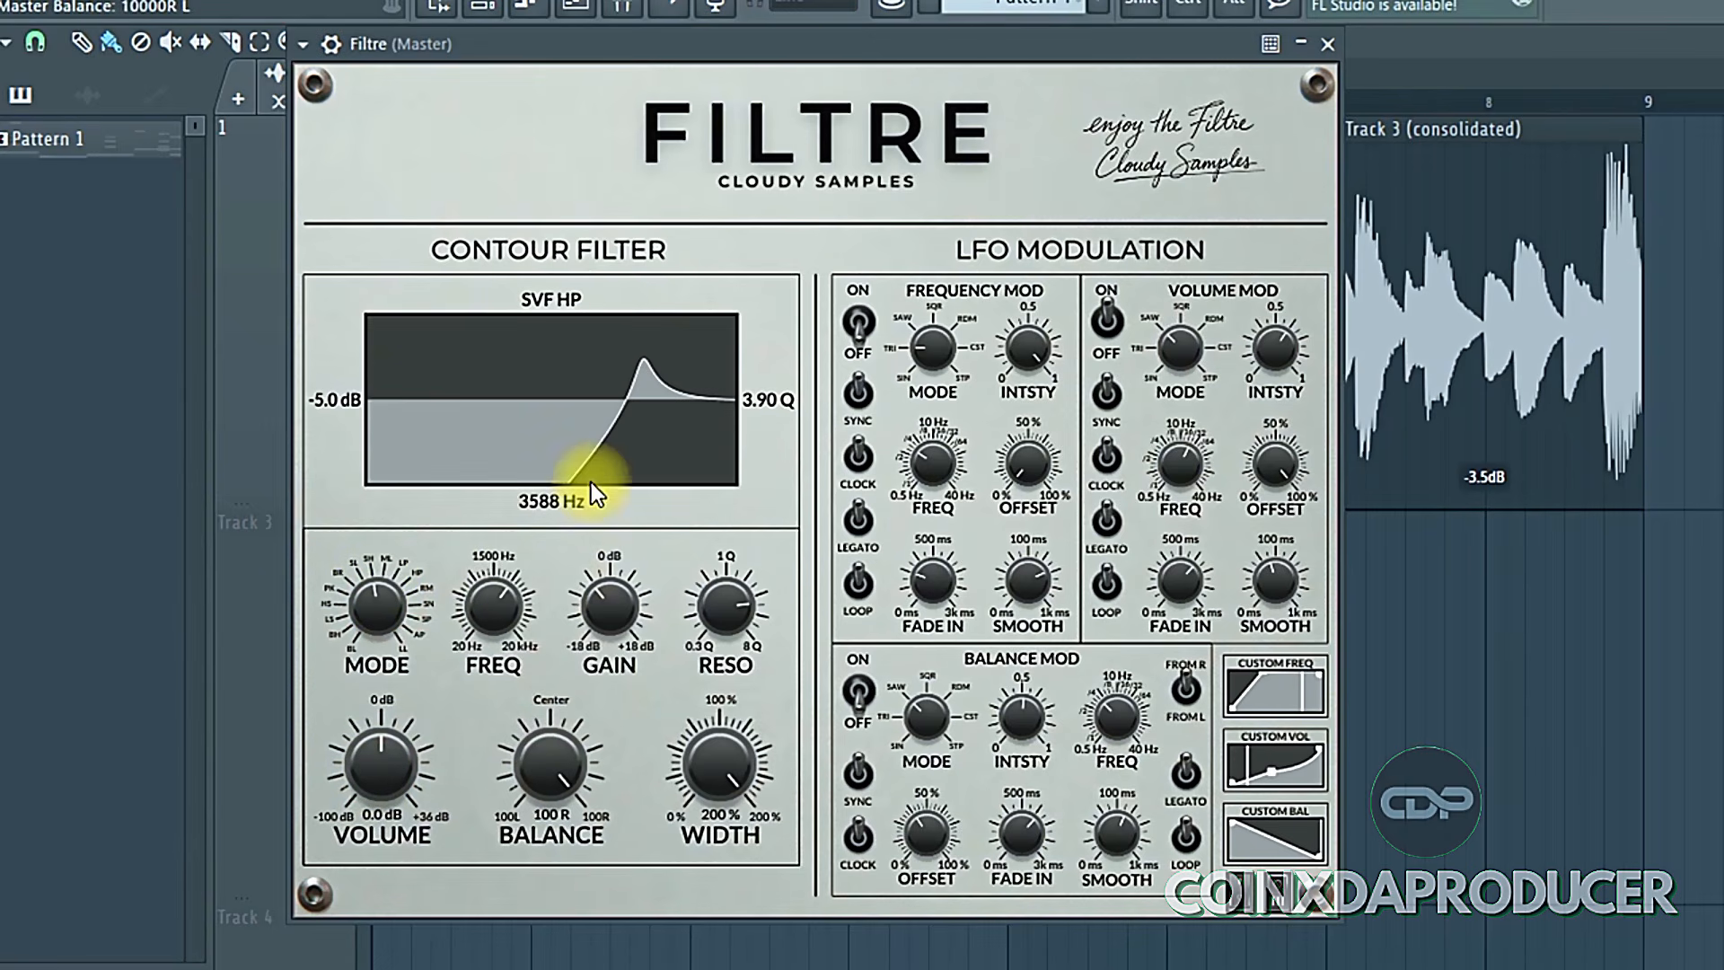
{"action": "left_click_drag", "start_coordinate": [354, 862], "coordinate": [548, 781]}
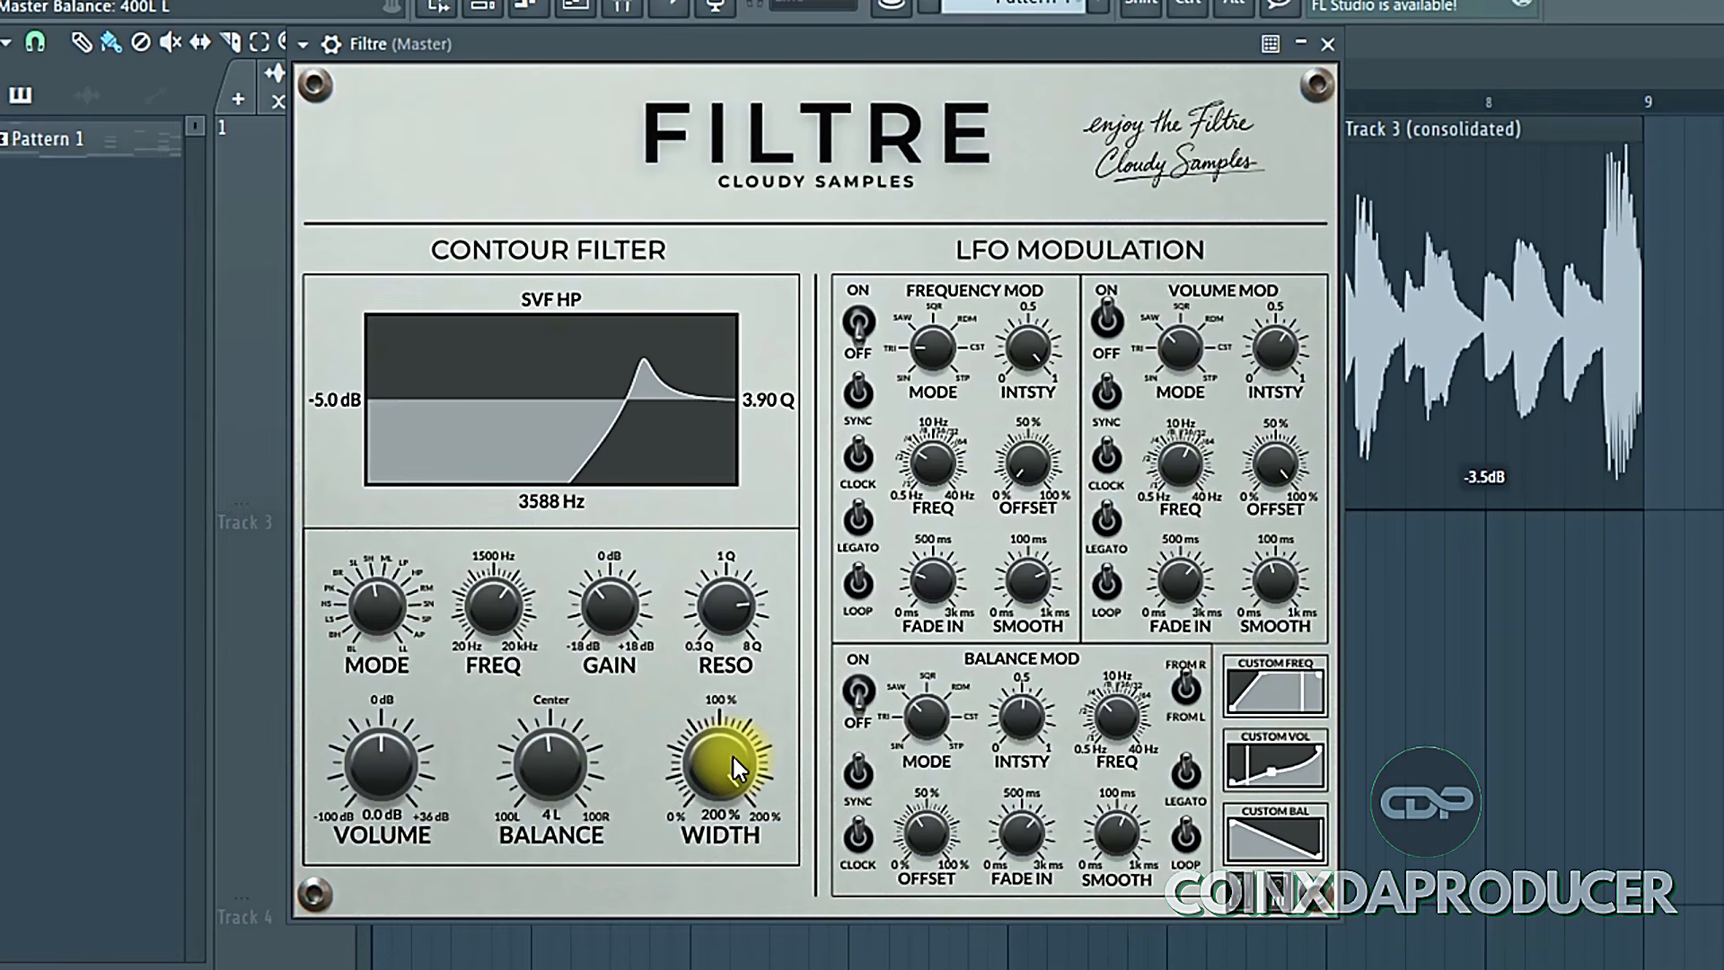
Step: Sweep the master width between narrower settings and 200 % during playback, and set it to 168 %
{"action": "left_click_drag", "start_coordinate": [716, 770], "coordinate": [719, 855]}
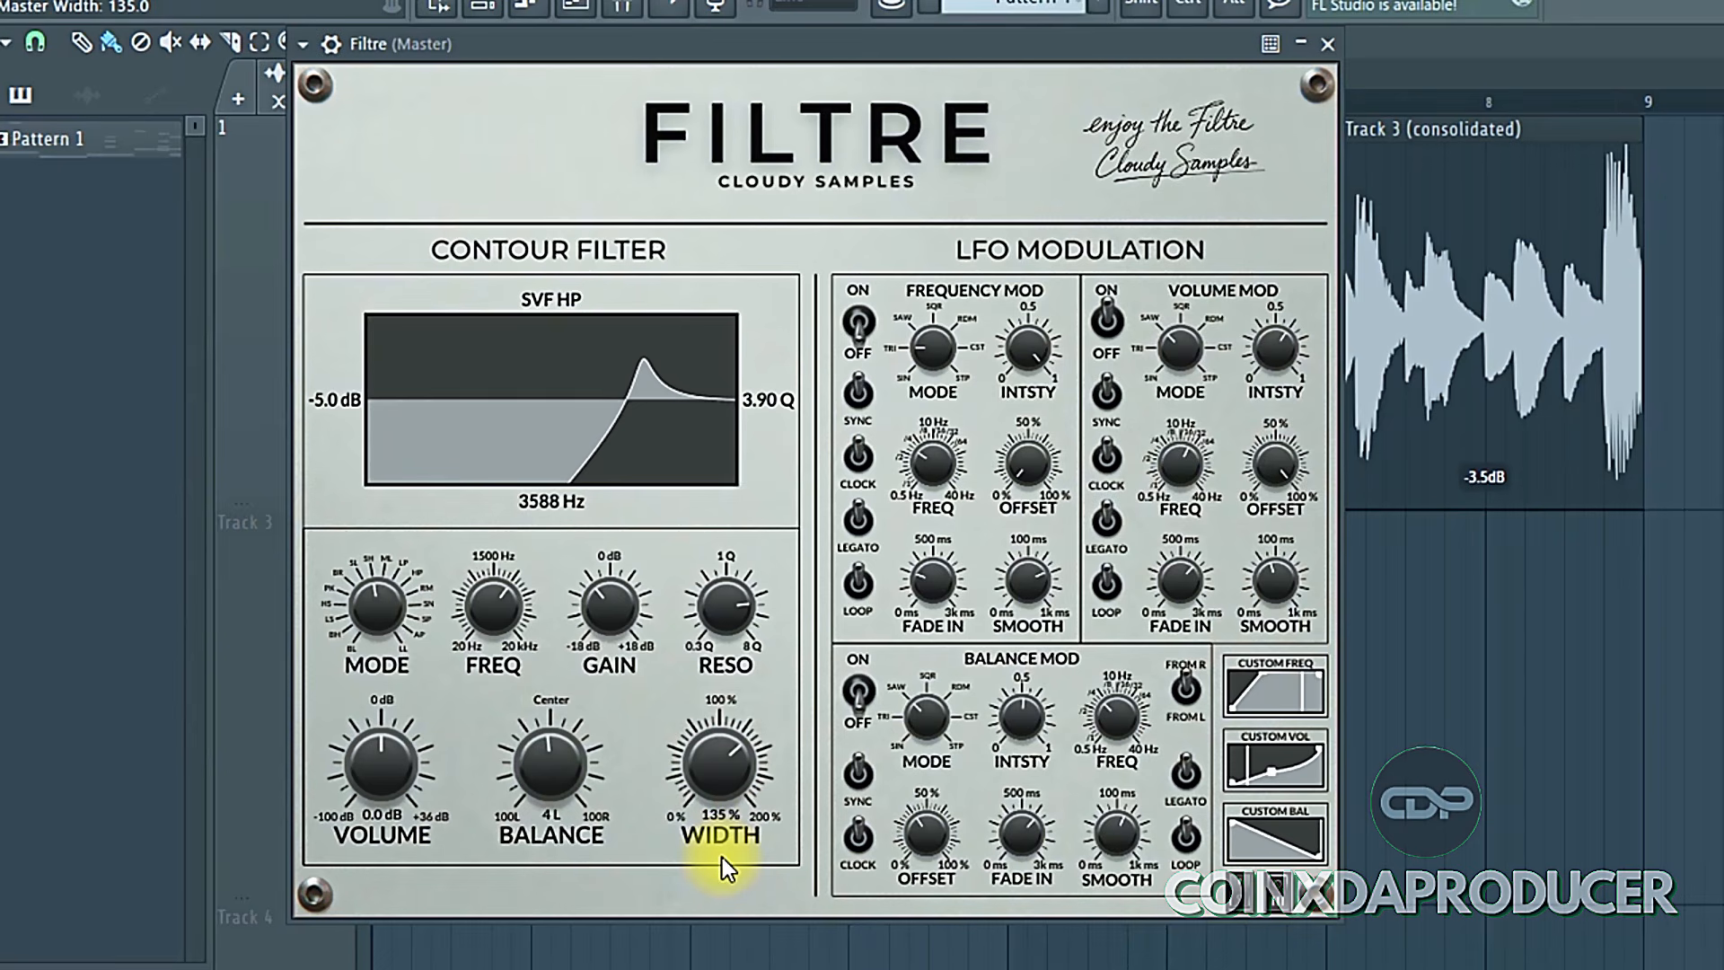
{"action": "left_click_drag", "start_coordinate": [724, 858], "coordinate": [729, 624]}
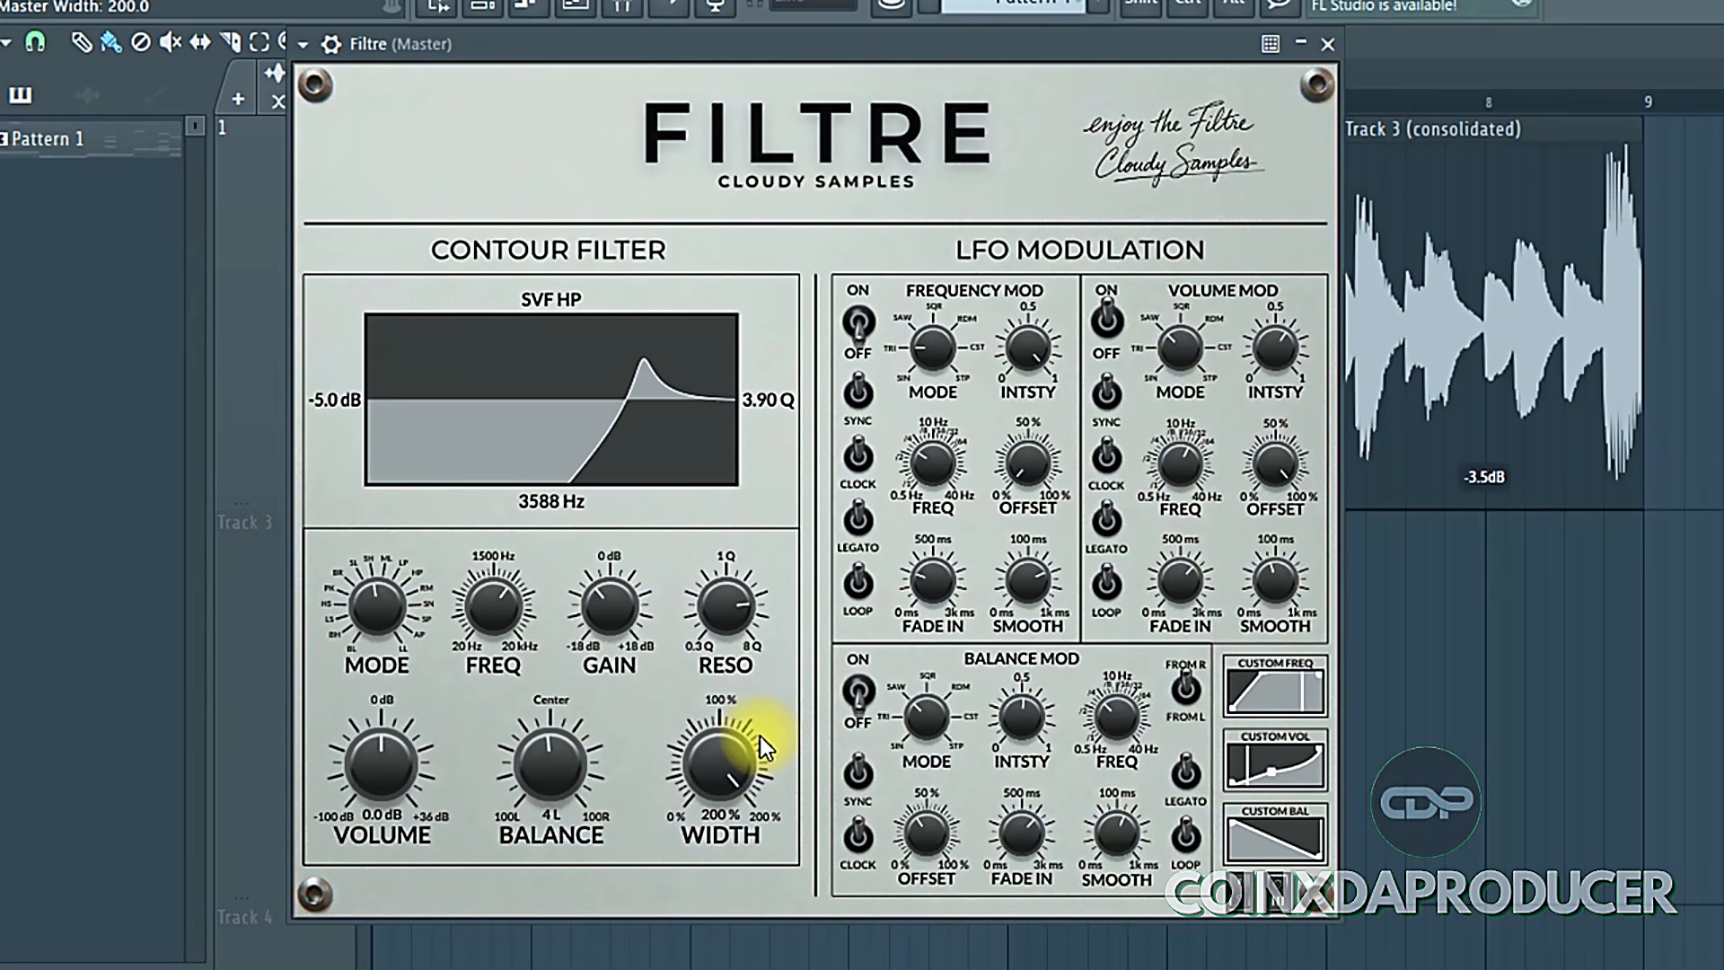
{"action": "left_click_drag", "start_coordinate": [722, 727], "coordinate": [728, 798]}
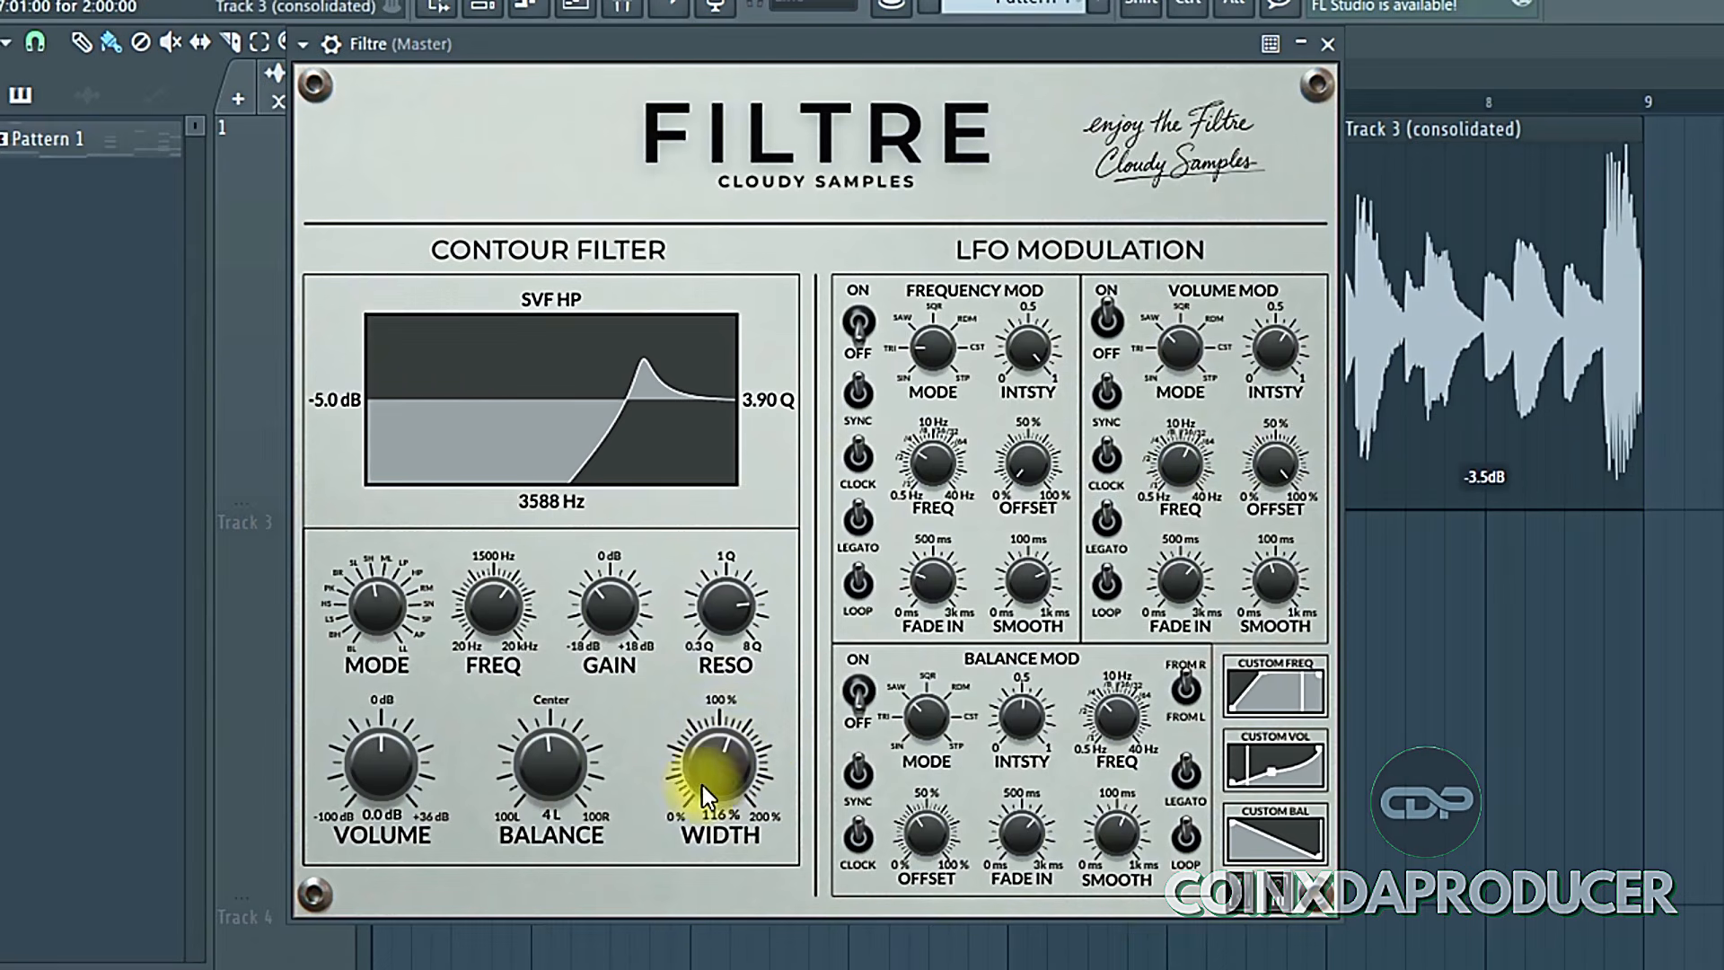
{"action": "left_click_drag", "start_coordinate": [725, 773], "coordinate": [689, 548]}
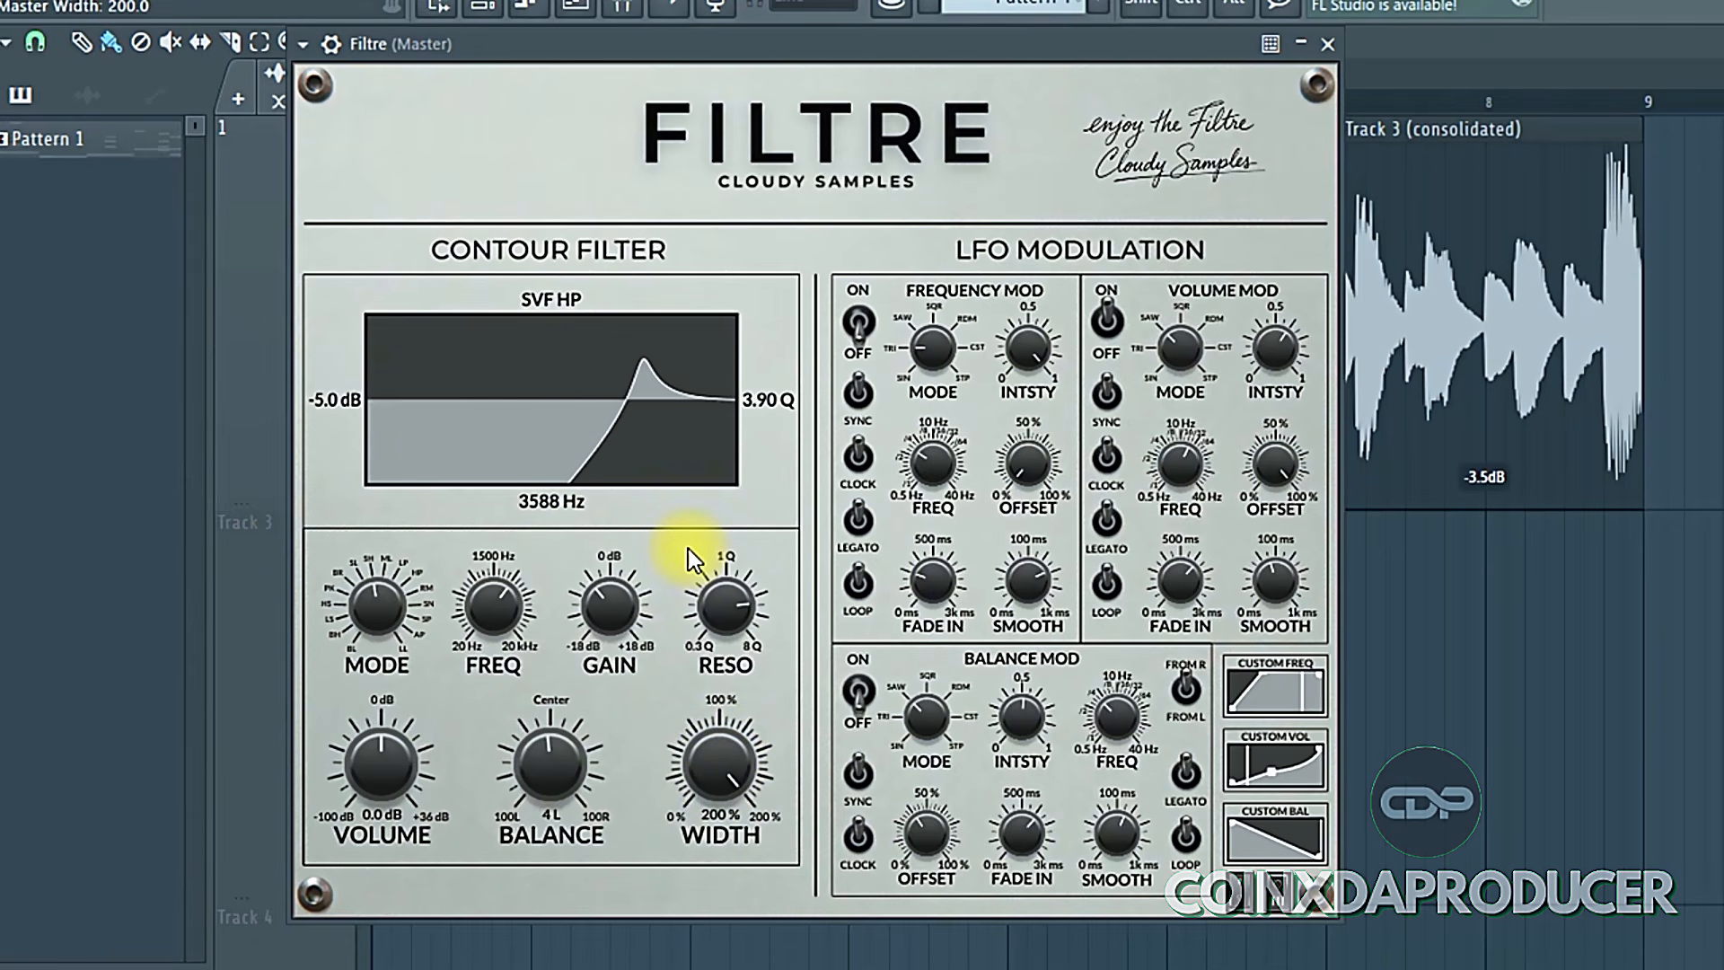
{"action": "left_click_drag", "start_coordinate": [721, 772], "coordinate": [722, 797]}
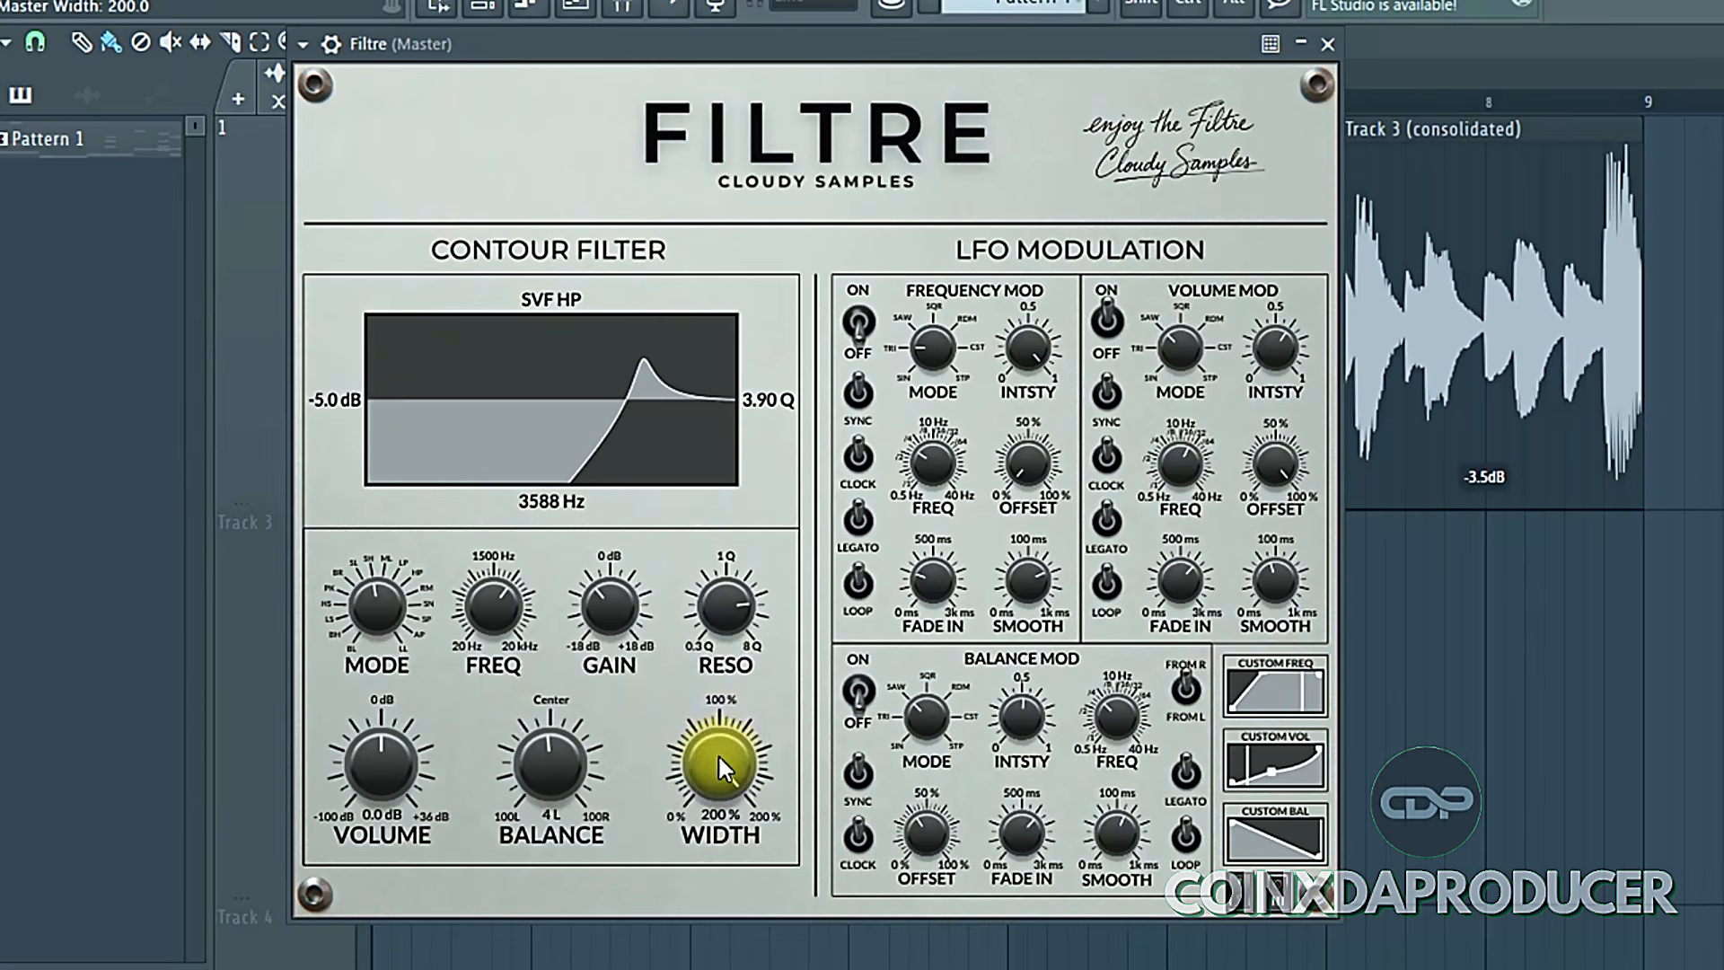
{"action": "left_click_drag", "start_coordinate": [718, 754], "coordinate": [723, 809]}
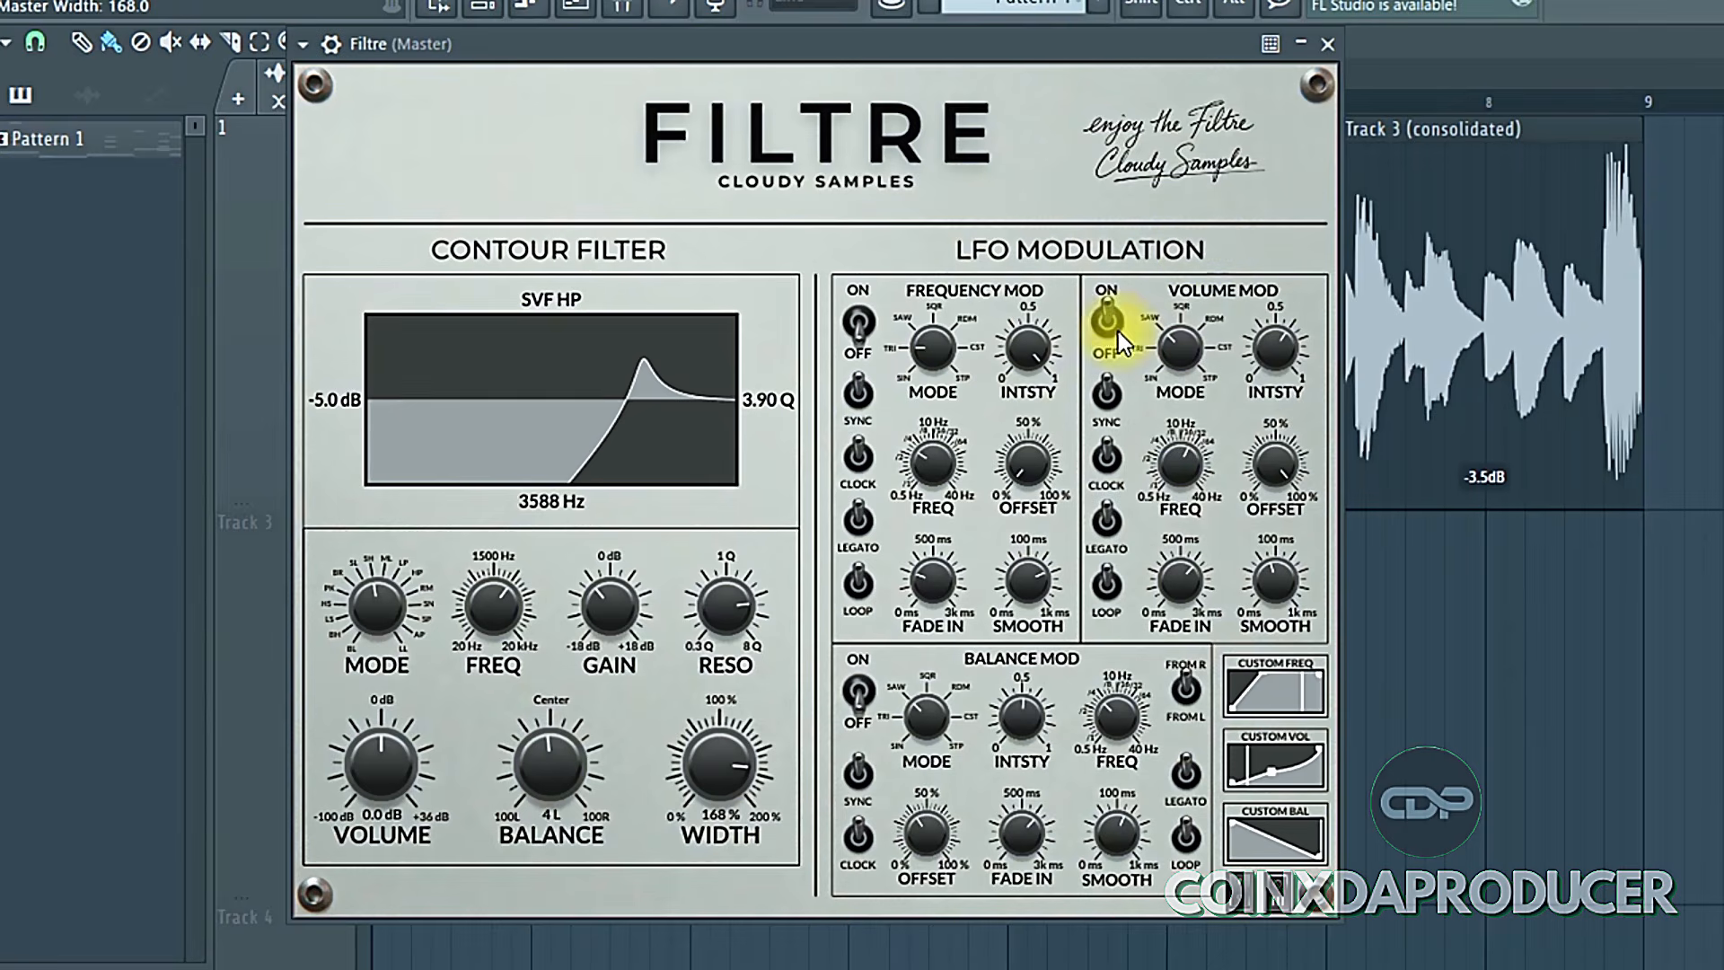
Step: Turn on frequency modulation, try several LFO waveforms, and set its mode to SQR
{"action": "left_click", "coordinate": [859, 336]}
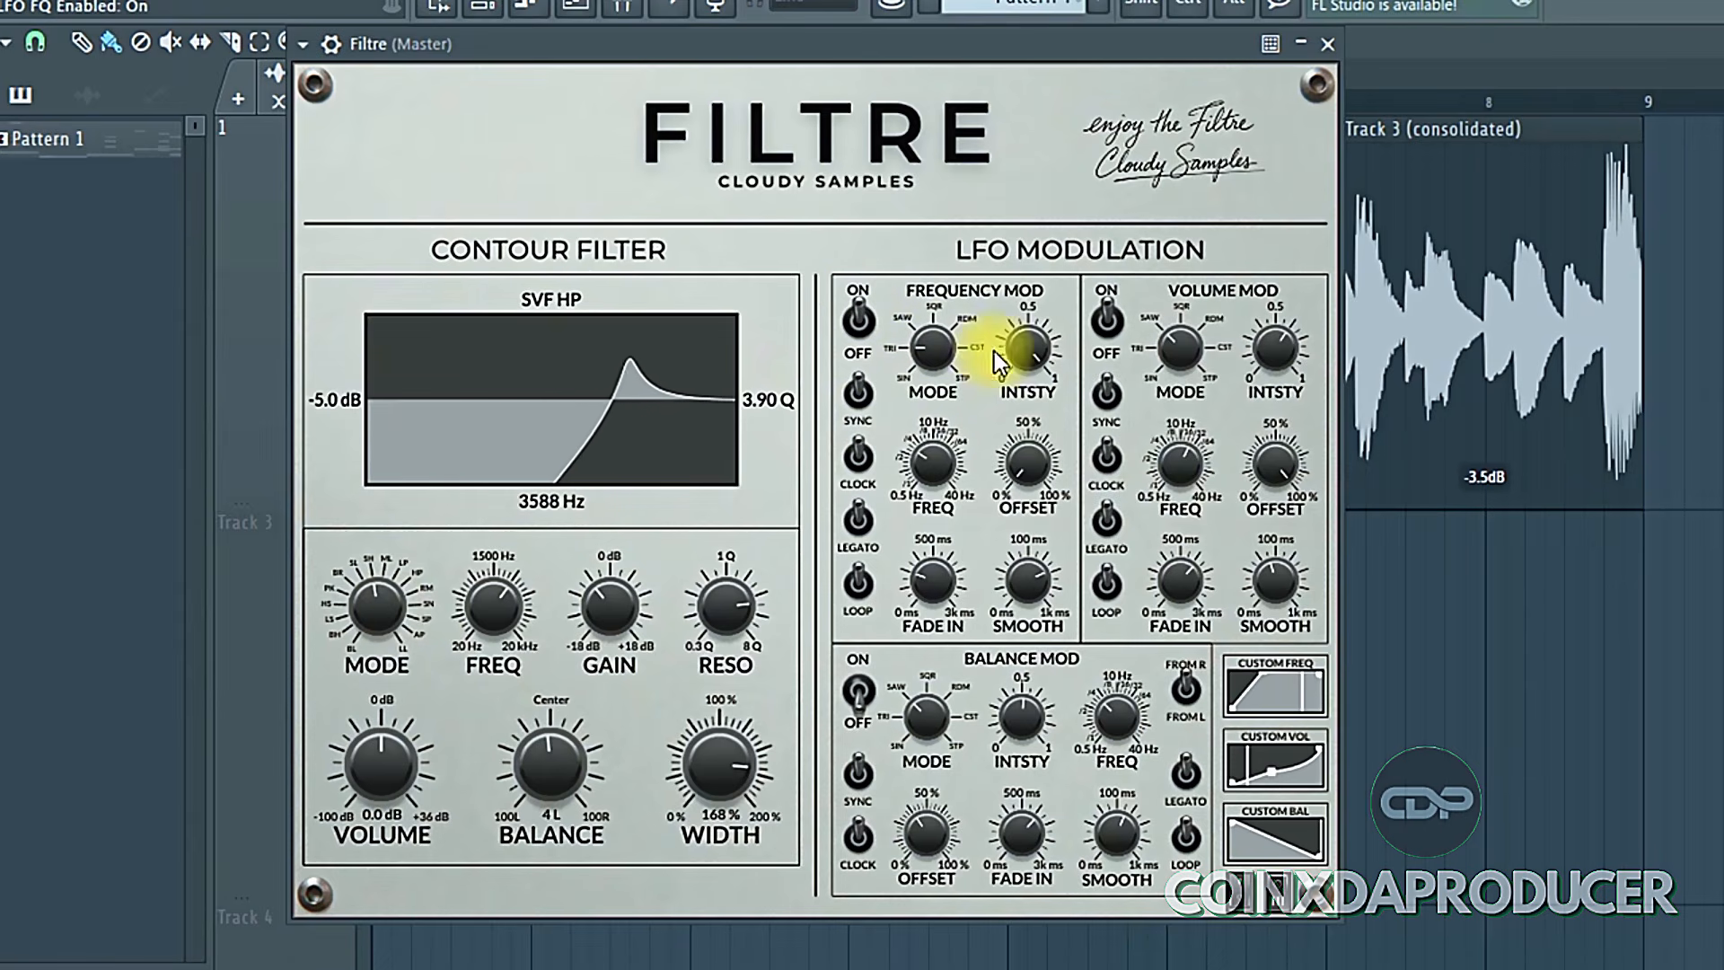
{"action": "left_click", "coordinate": [931, 347]}
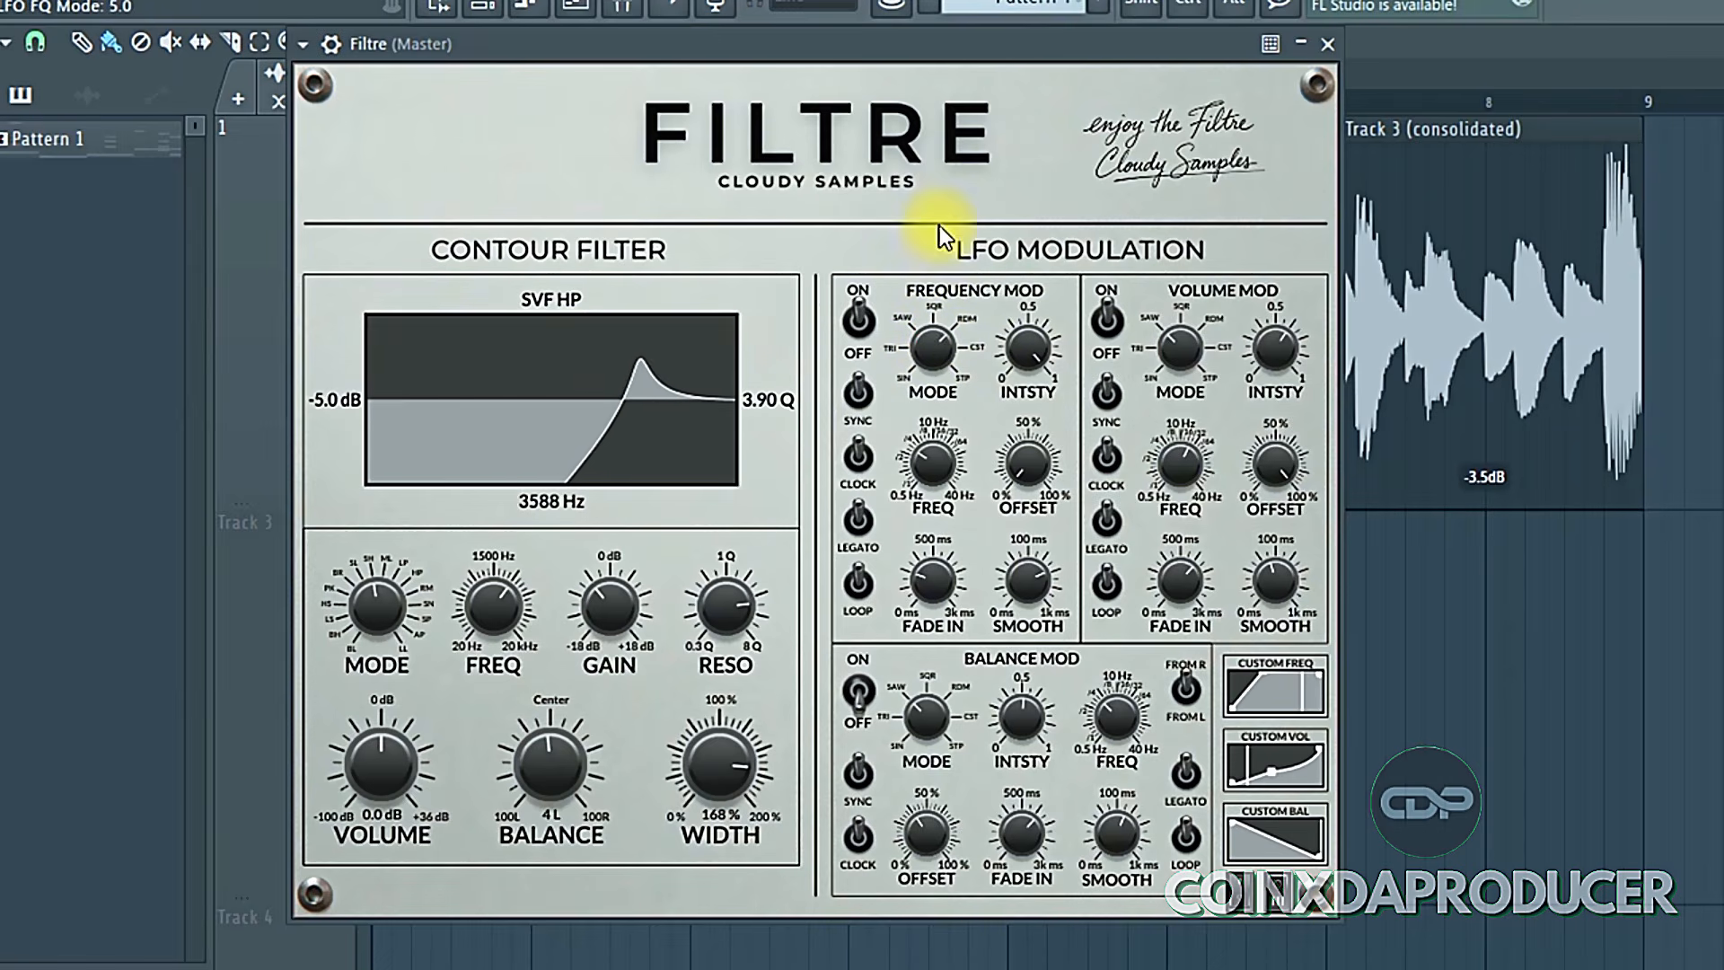
{"action": "left_click_drag", "start_coordinate": [900, 317], "coordinate": [932, 208]}
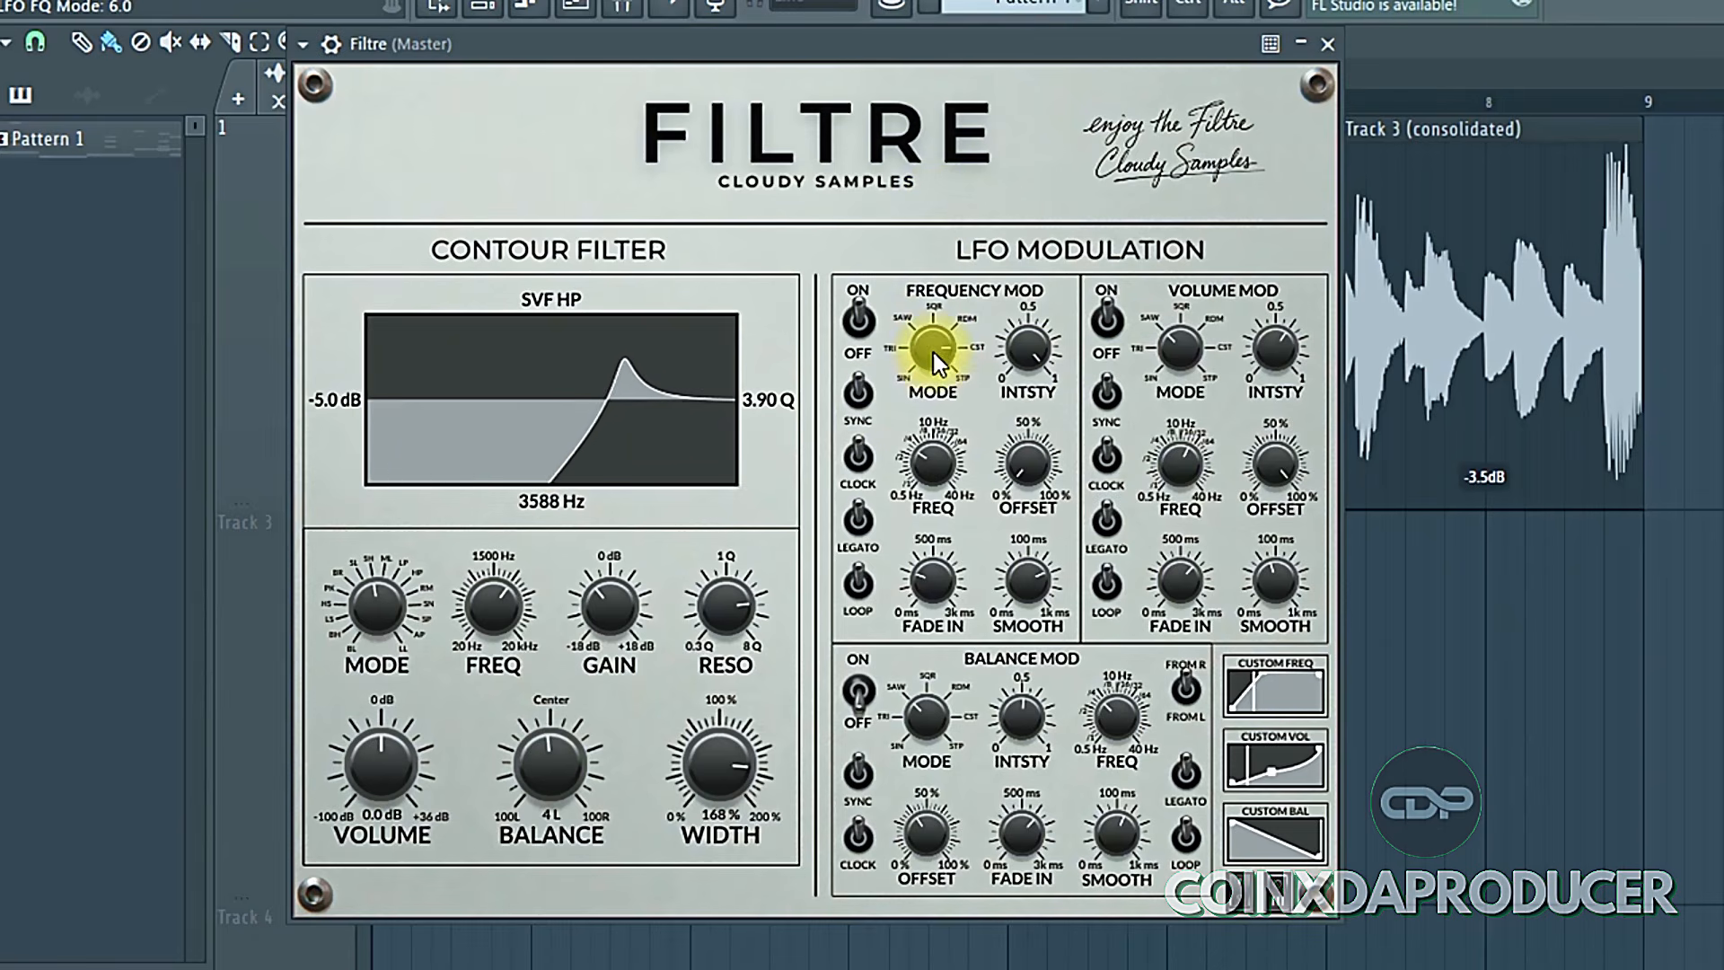
{"action": "left_click_drag", "start_coordinate": [932, 352], "coordinate": [929, 238]}
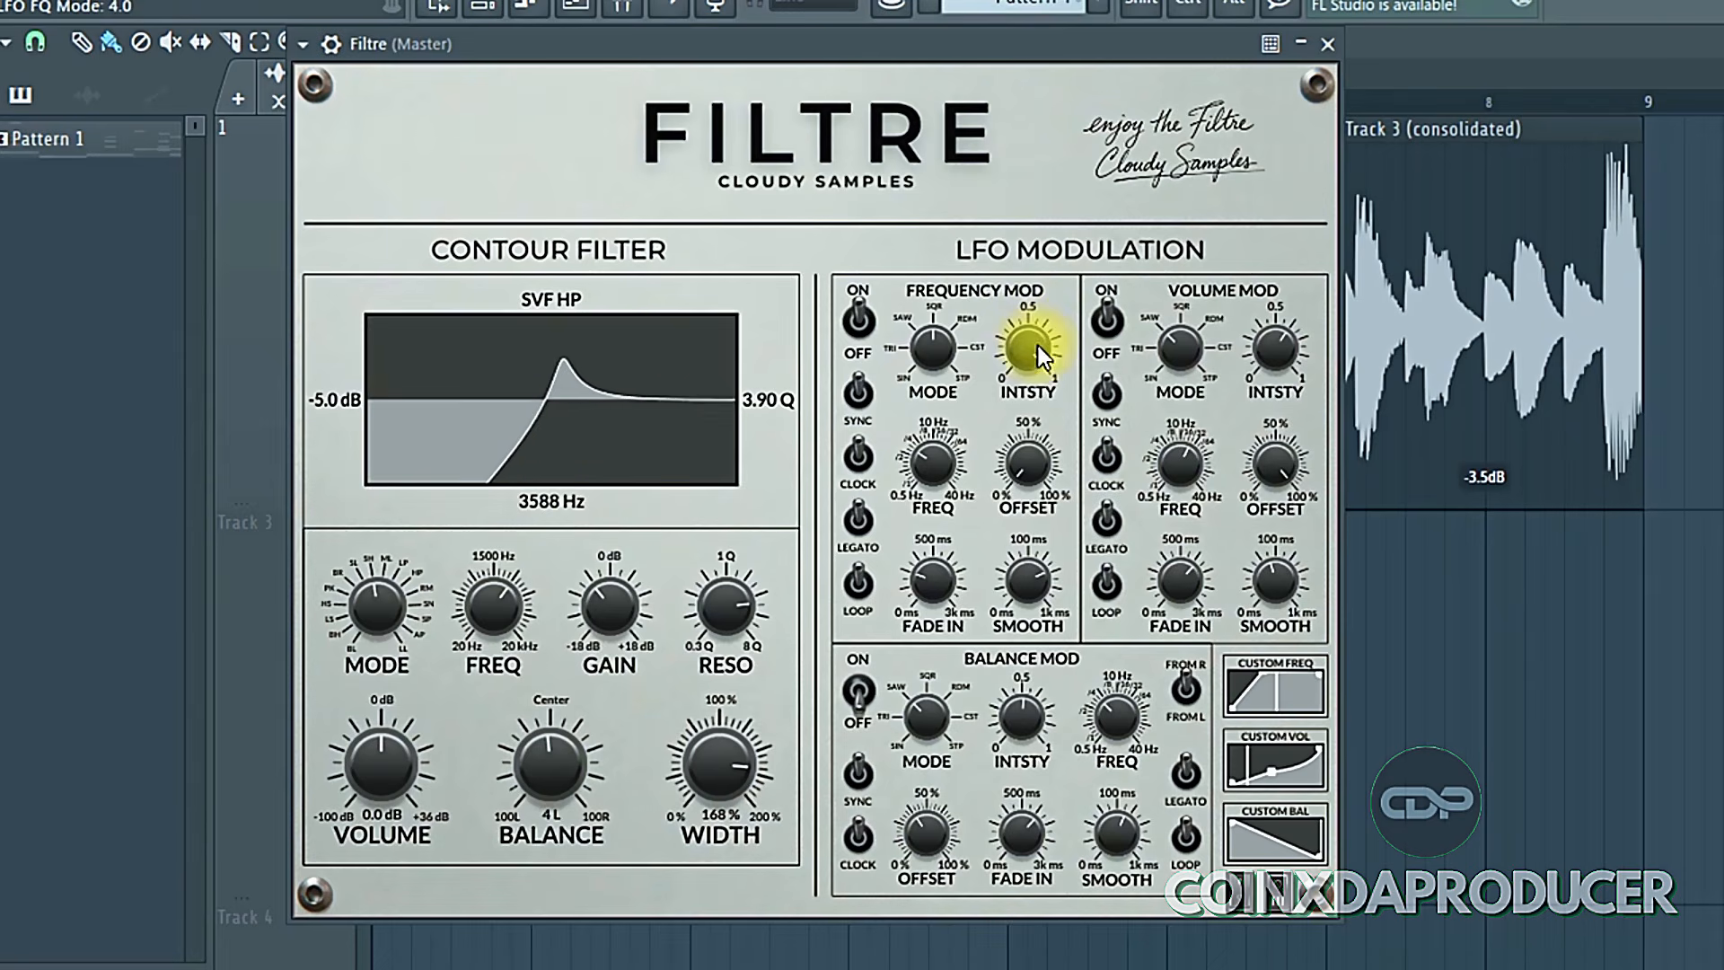
Step: Set the frequency modulation intensity to 0.8 and toggle its Sync and Clock switches, leaving both on
{"action": "left_click_drag", "start_coordinate": [1038, 346], "coordinate": [1039, 429]}
{"action": "left_click_drag", "start_coordinate": [1028, 349], "coordinate": [1024, 196]}
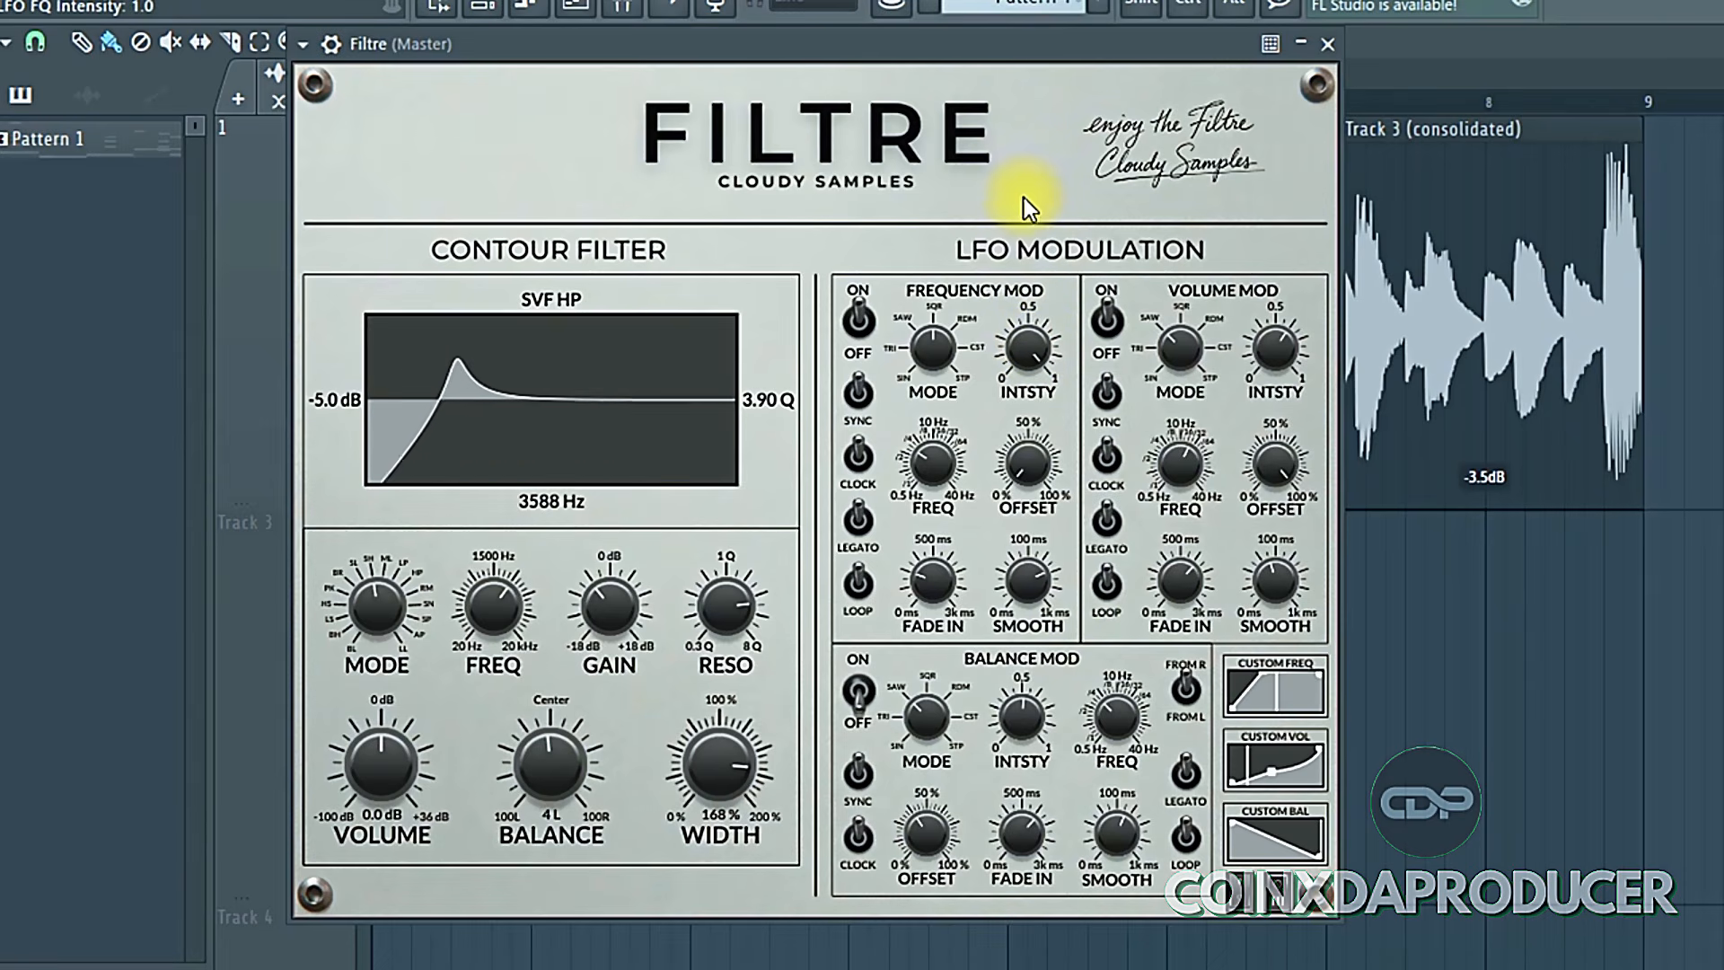
{"action": "left_click_drag", "start_coordinate": [1042, 354], "coordinate": [872, 396]}
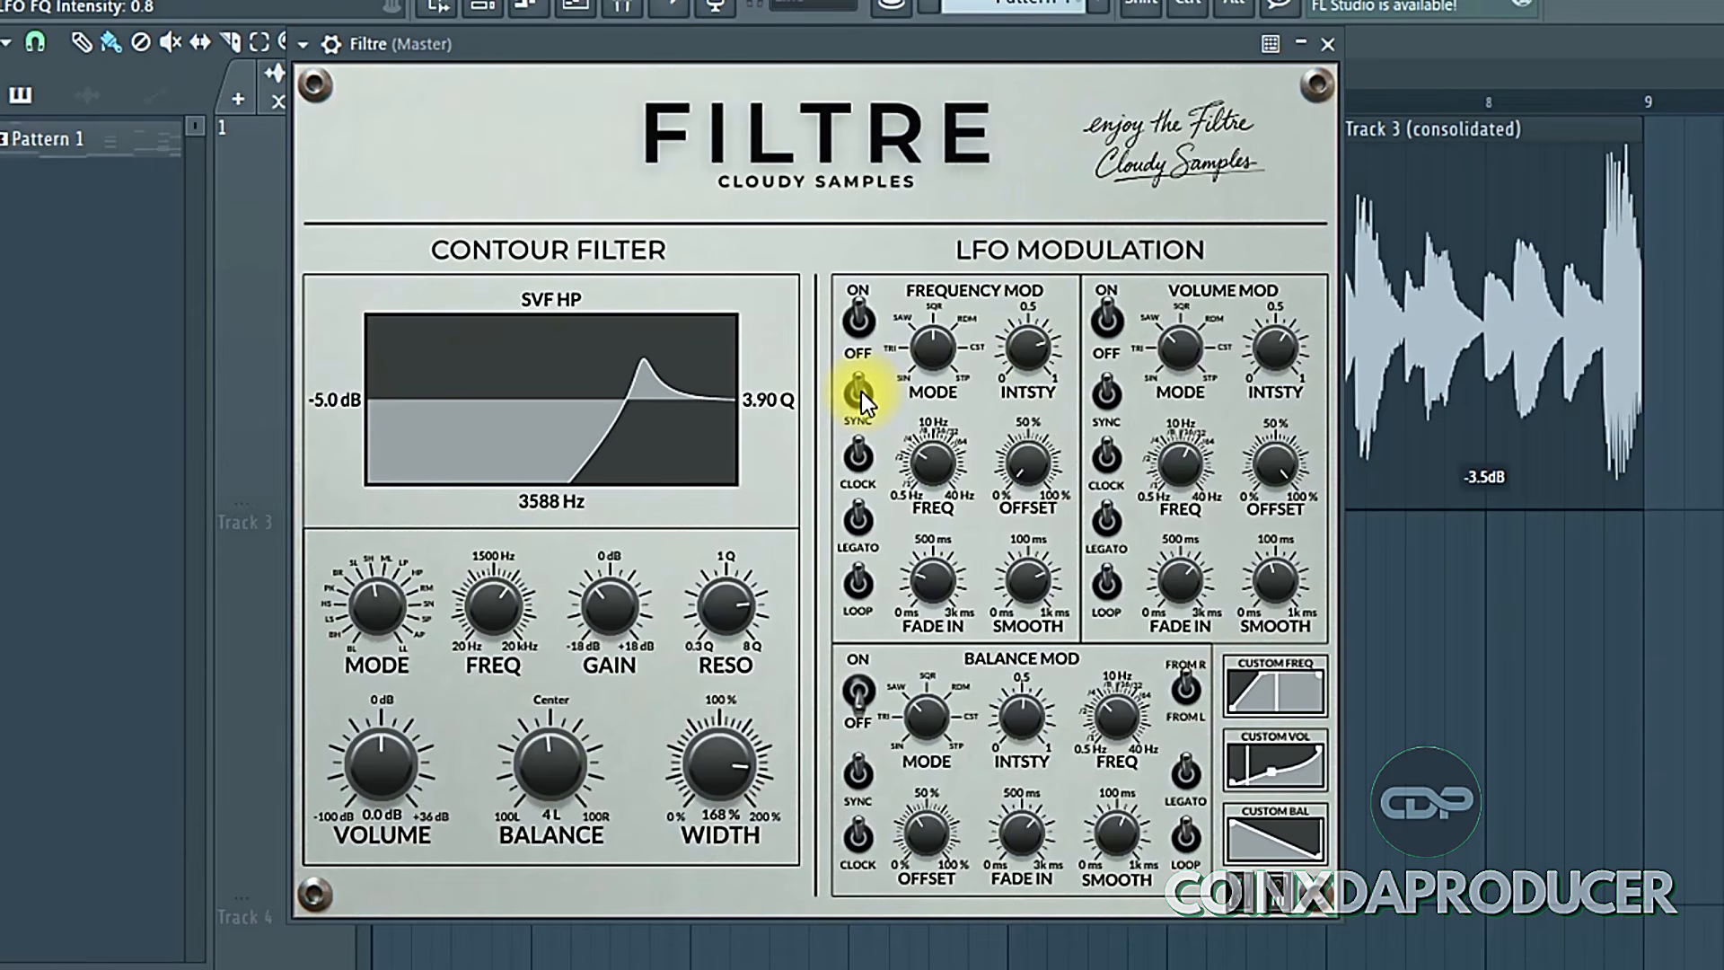
{"action": "left_click", "coordinate": [859, 391]}
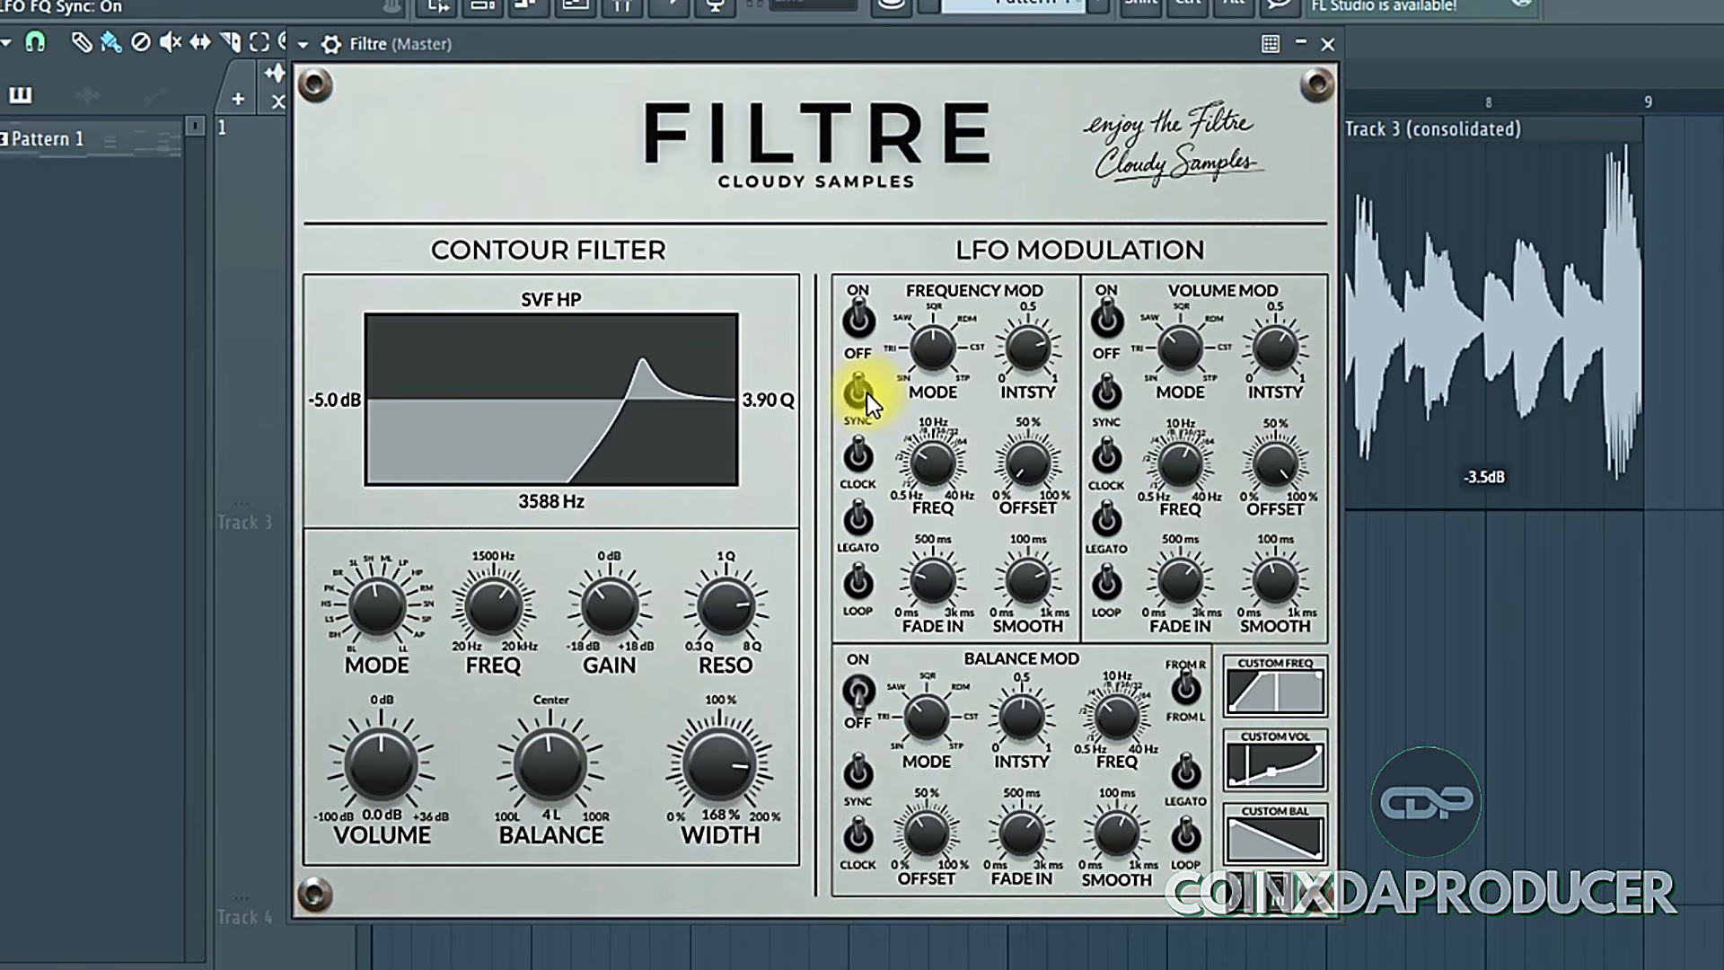
{"action": "left_click", "coordinate": [862, 458]}
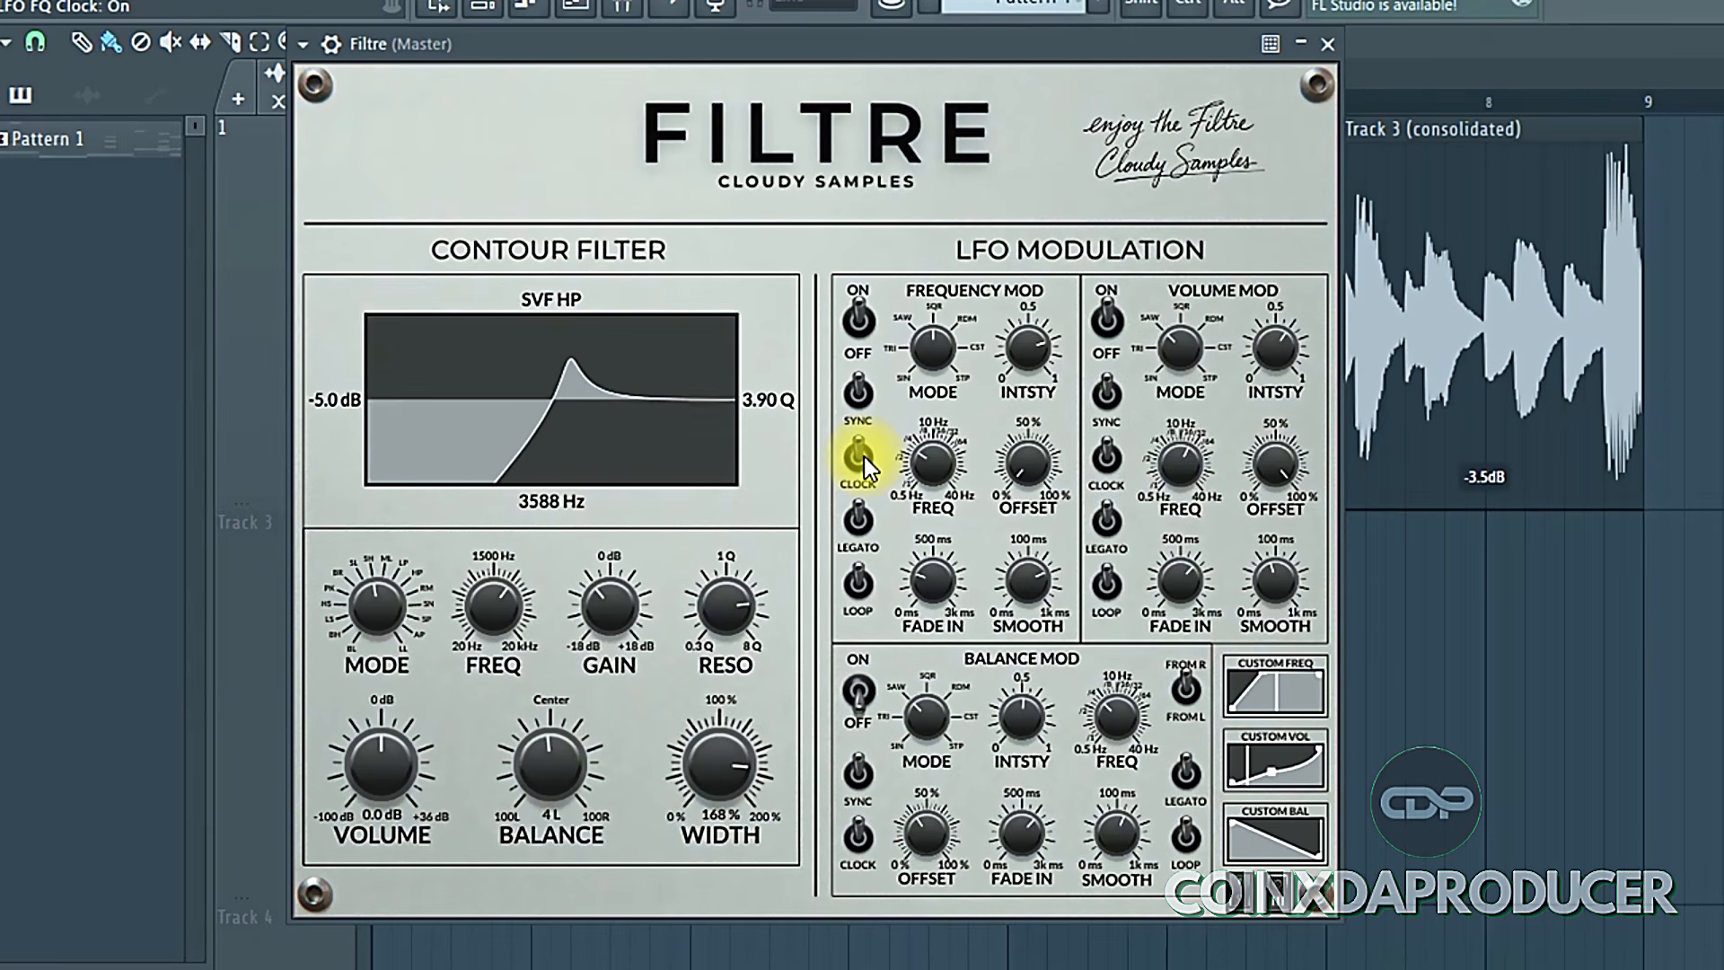
Step: Adjust the frequency modulation's LFO rate and set its offset to 72 %
{"action": "left_click_drag", "start_coordinate": [959, 472], "coordinate": [943, 417]}
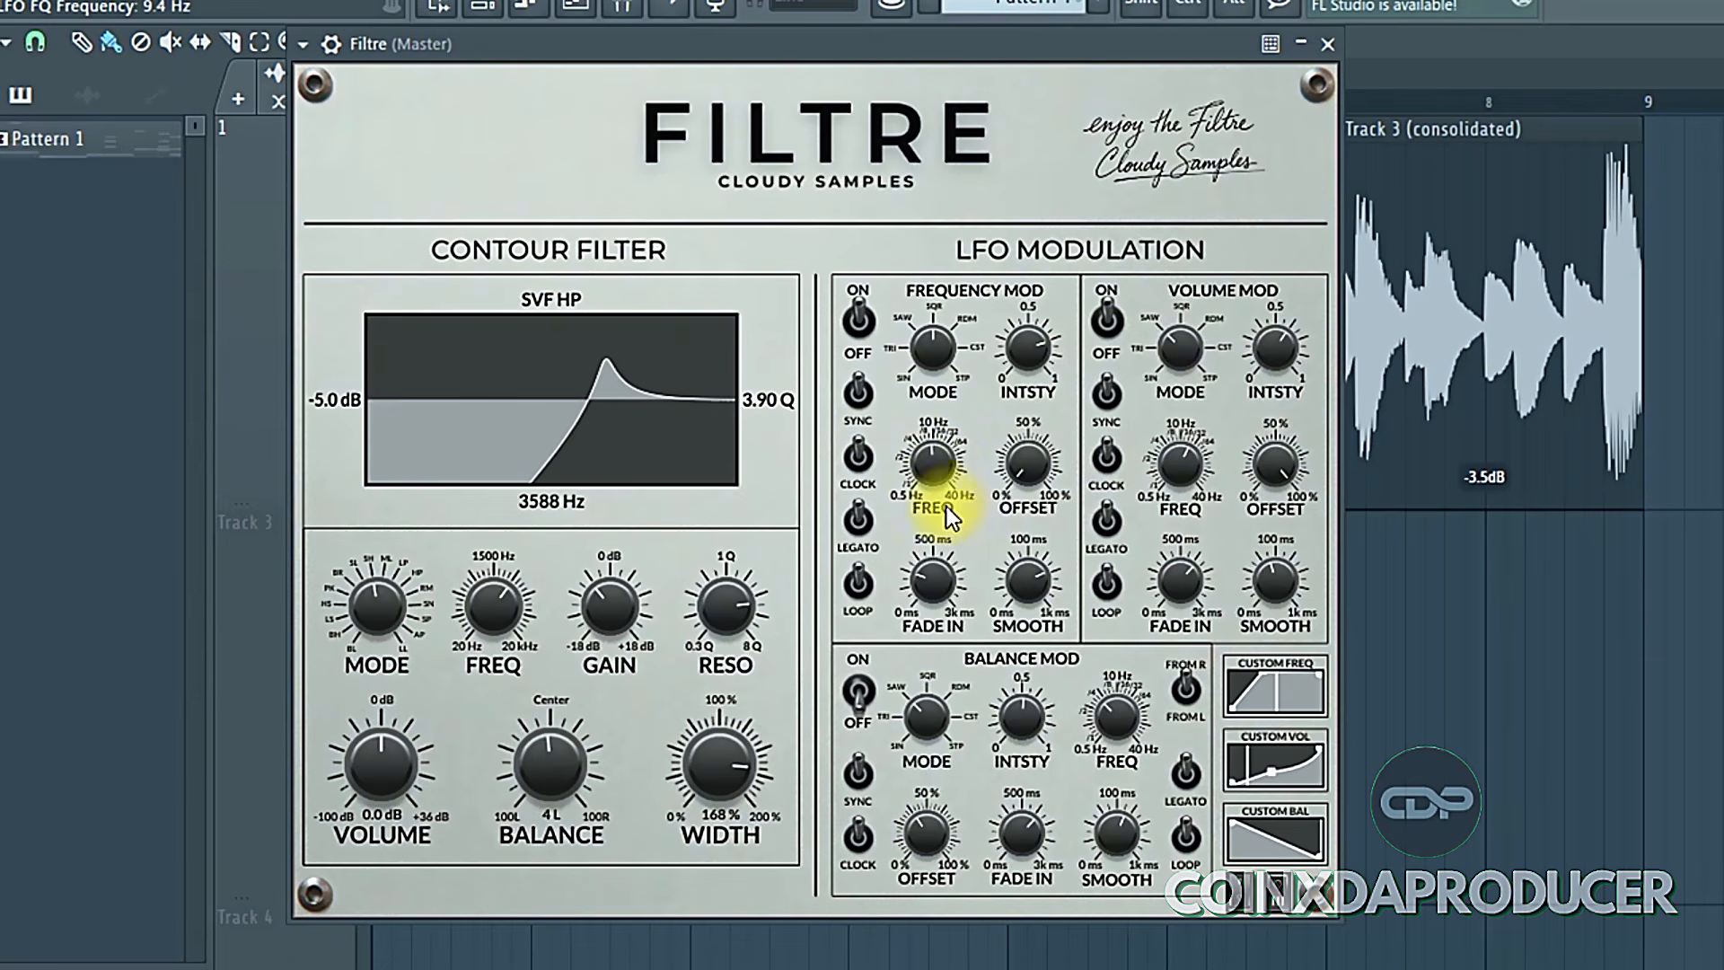
{"action": "left_click_drag", "start_coordinate": [948, 506], "coordinate": [925, 467]}
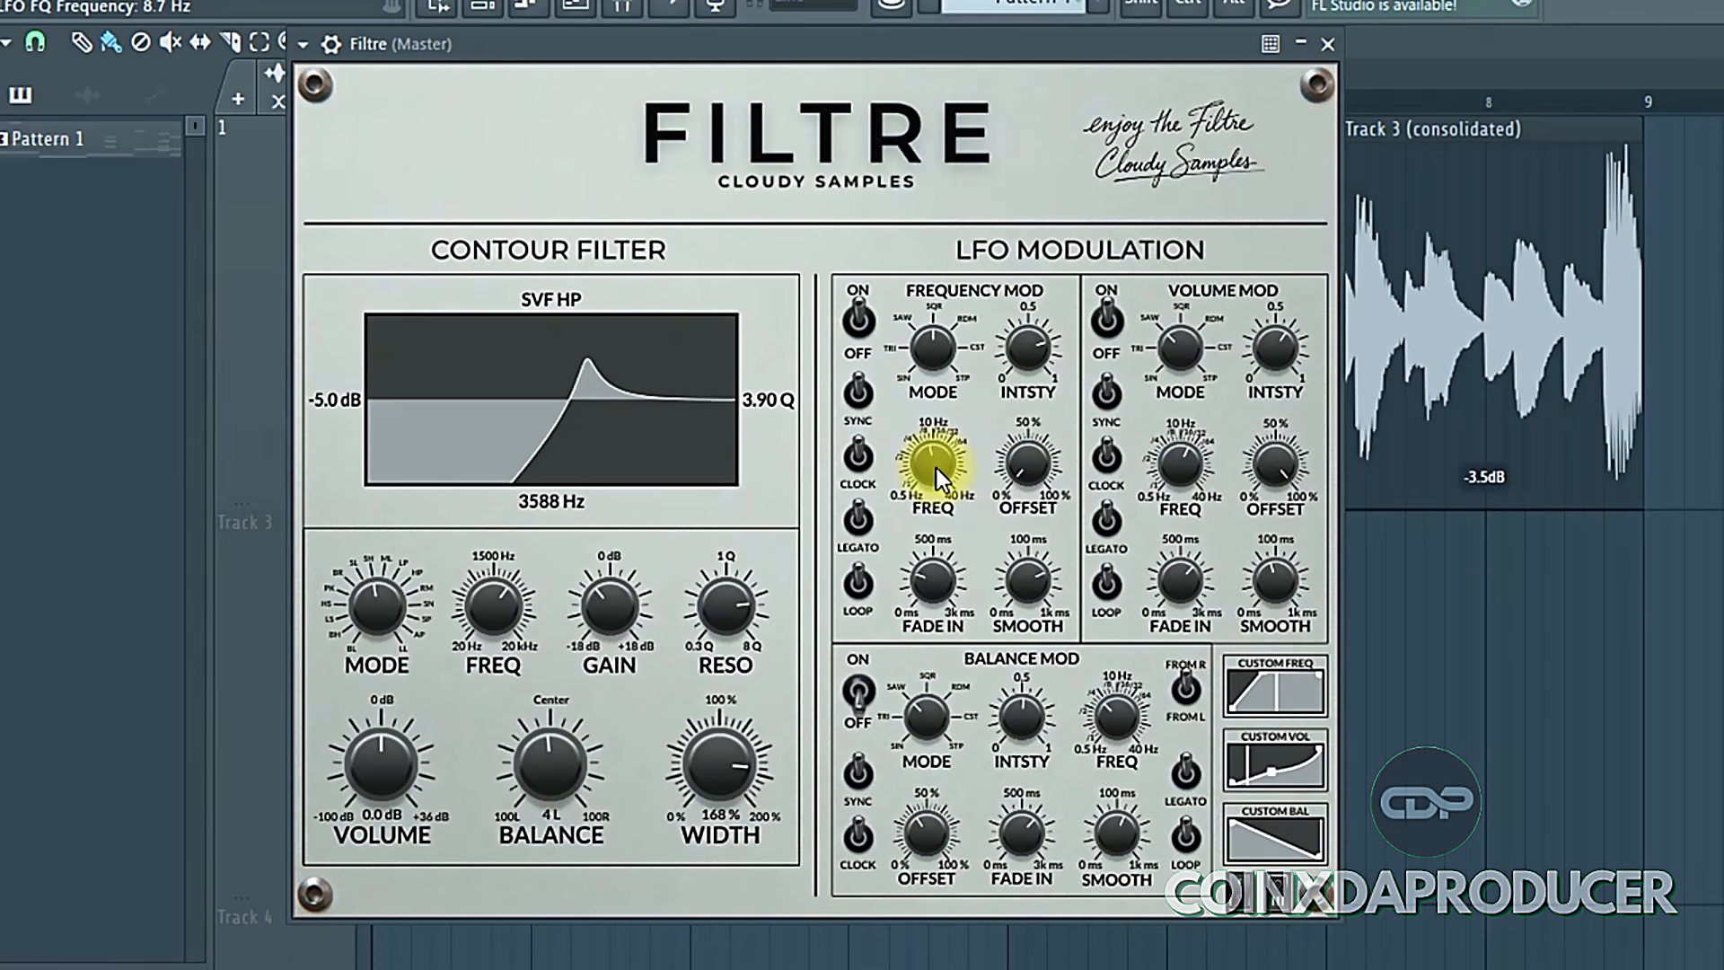
{"action": "left_click_drag", "start_coordinate": [937, 471], "coordinate": [1071, 574]}
{"action": "left_click", "coordinate": [1099, 572]}
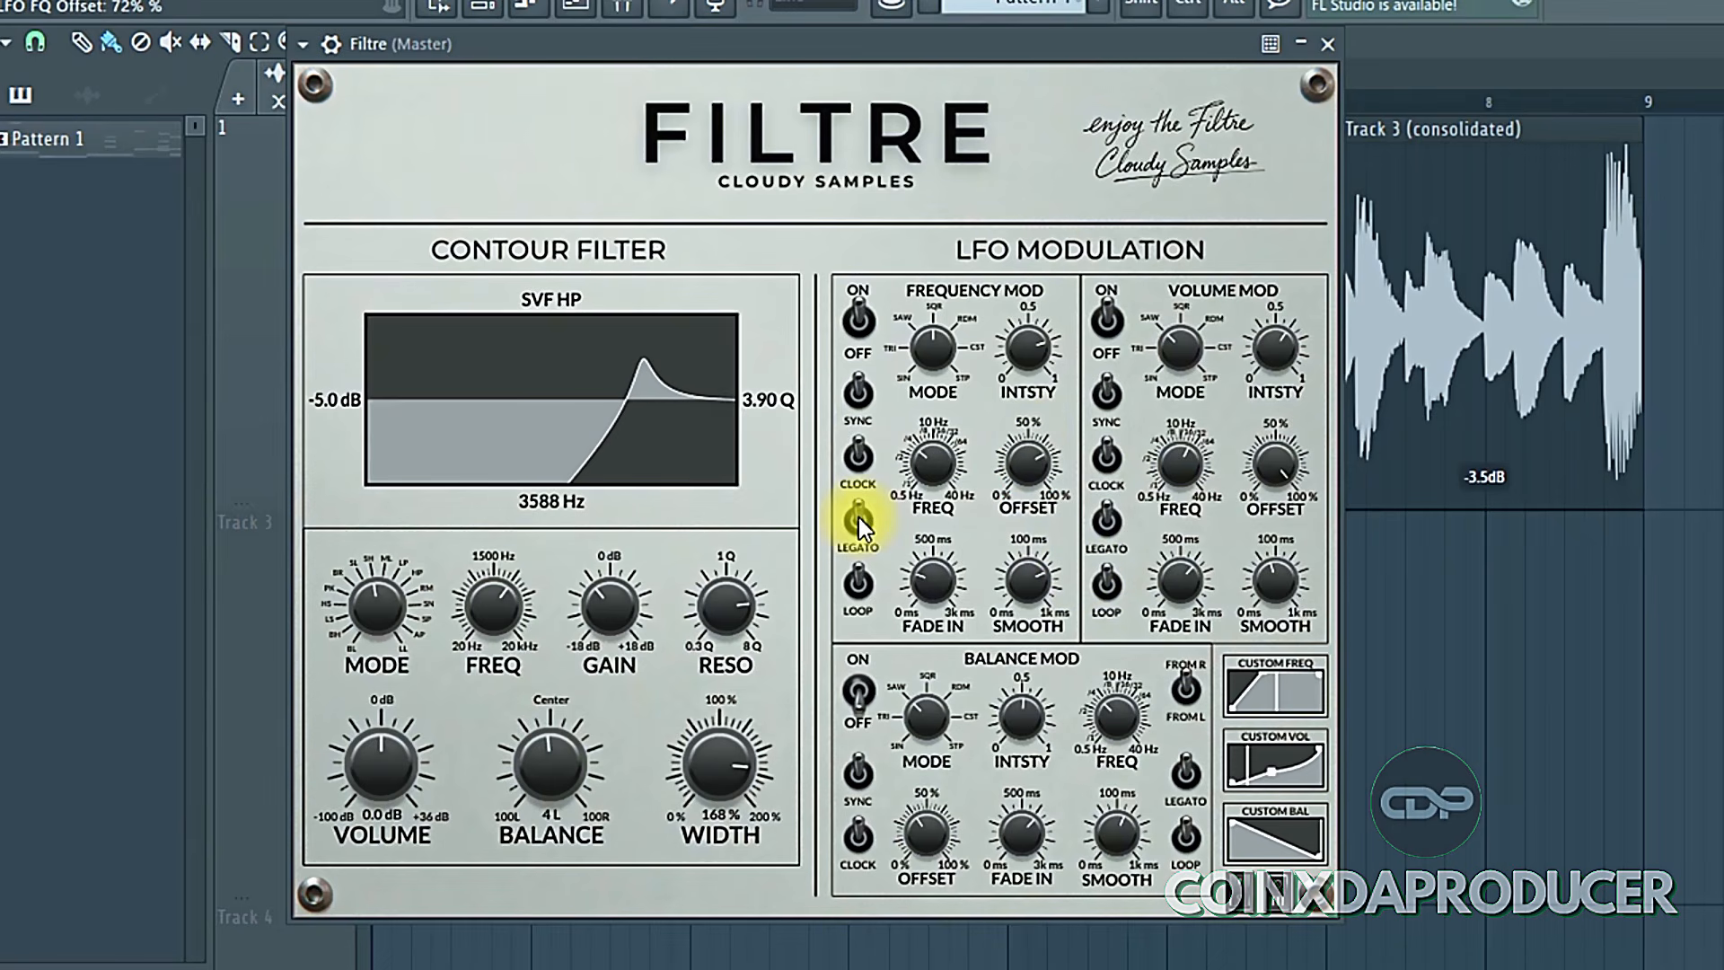
Step: Adjust the fade-in and smooth times of the frequency modulation
{"action": "left_click", "coordinate": [859, 586]}
{"action": "mouse_move", "coordinate": [936, 605]}
{"action": "left_mouse_down"}
{"action": "mouse_move", "coordinate": [943, 578]}
{"action": "mouse_move", "coordinate": [902, 557]}
{"action": "mouse_move", "coordinate": [935, 584]}
{"action": "mouse_move", "coordinate": [1031, 579]}
{"action": "mouse_move", "coordinate": [1028, 606]}
{"action": "mouse_move", "coordinate": [1019, 578]}
{"action": "mouse_move", "coordinate": [1028, 600]}
{"action": "mouse_move", "coordinate": [935, 581]}
{"action": "left_mouse_up"}
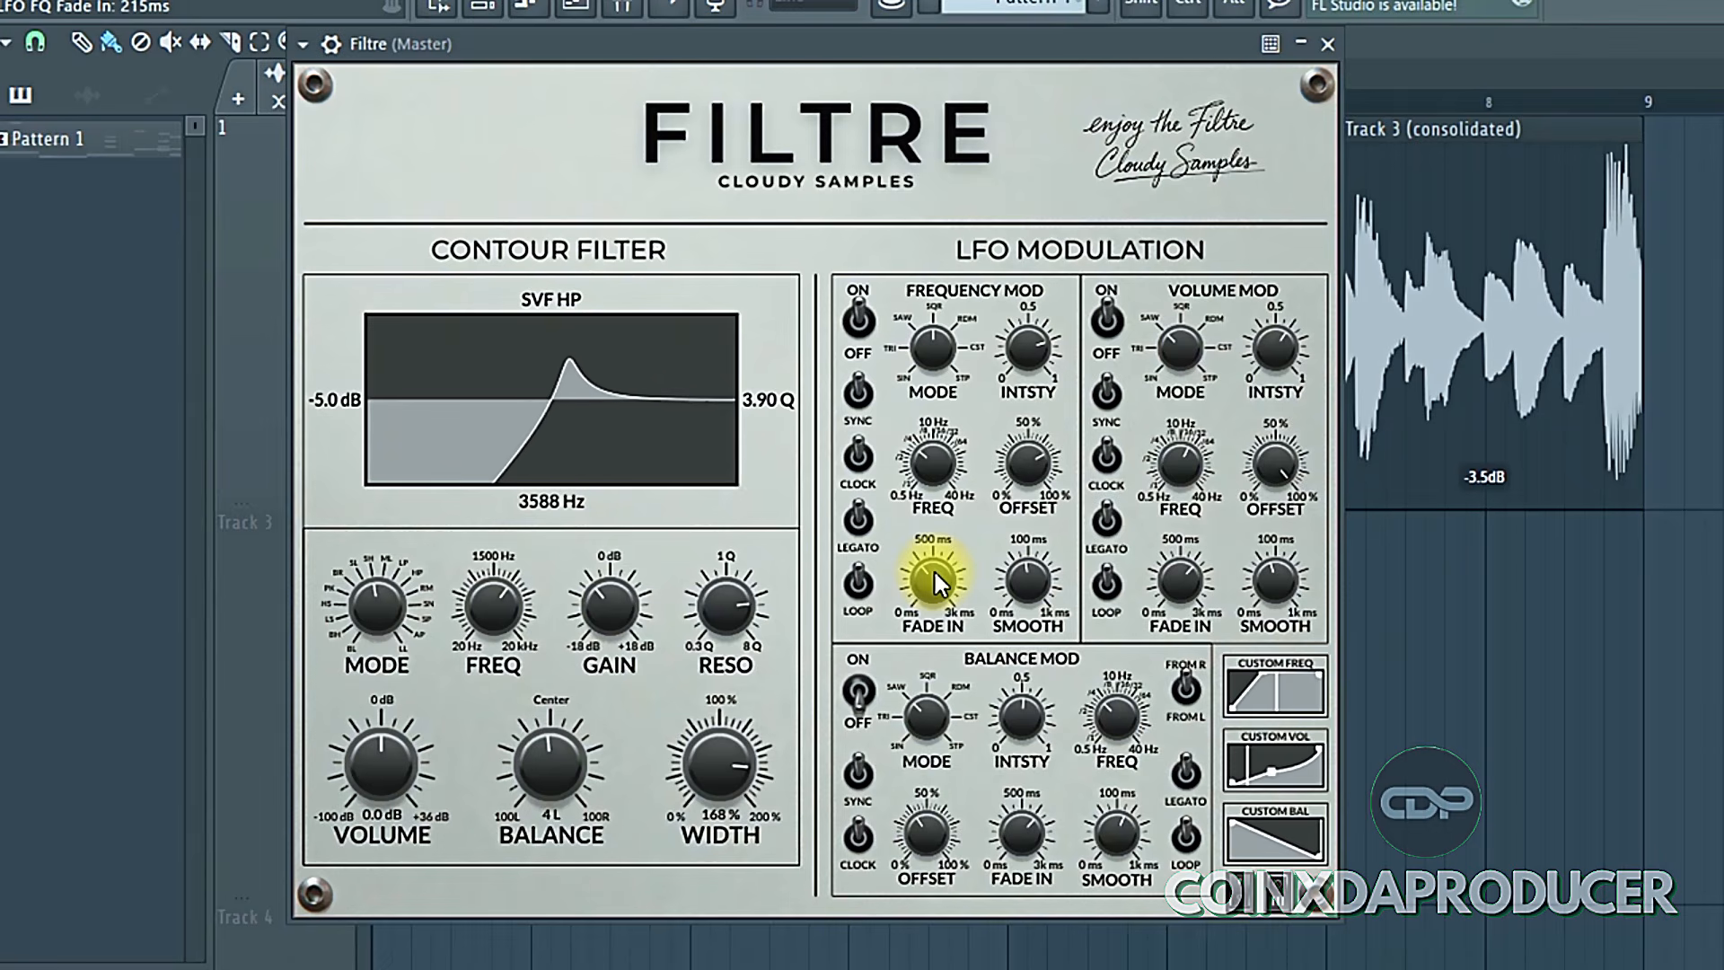
{"action": "left_click_drag", "start_coordinate": [935, 582], "coordinate": [920, 538]}
{"action": "left_click_drag", "start_coordinate": [1031, 586], "coordinate": [1019, 557]}
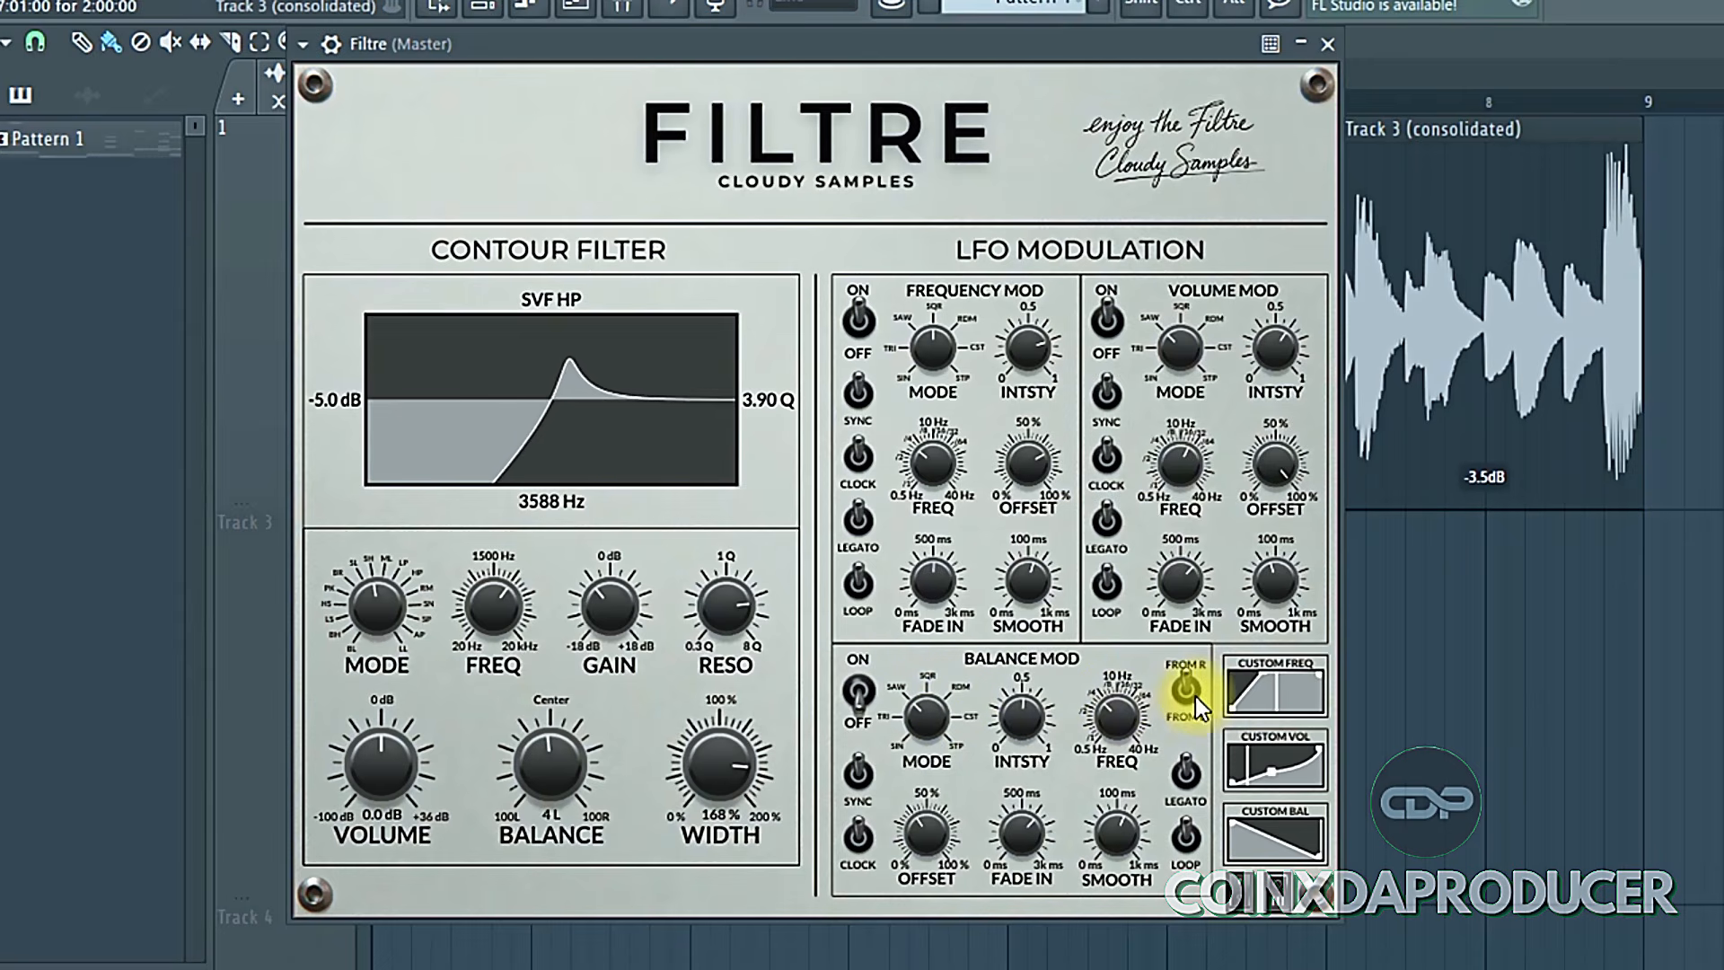
Step: Turn on balance modulation and set its mode to RDM
{"action": "left_click", "coordinate": [838, 686]}
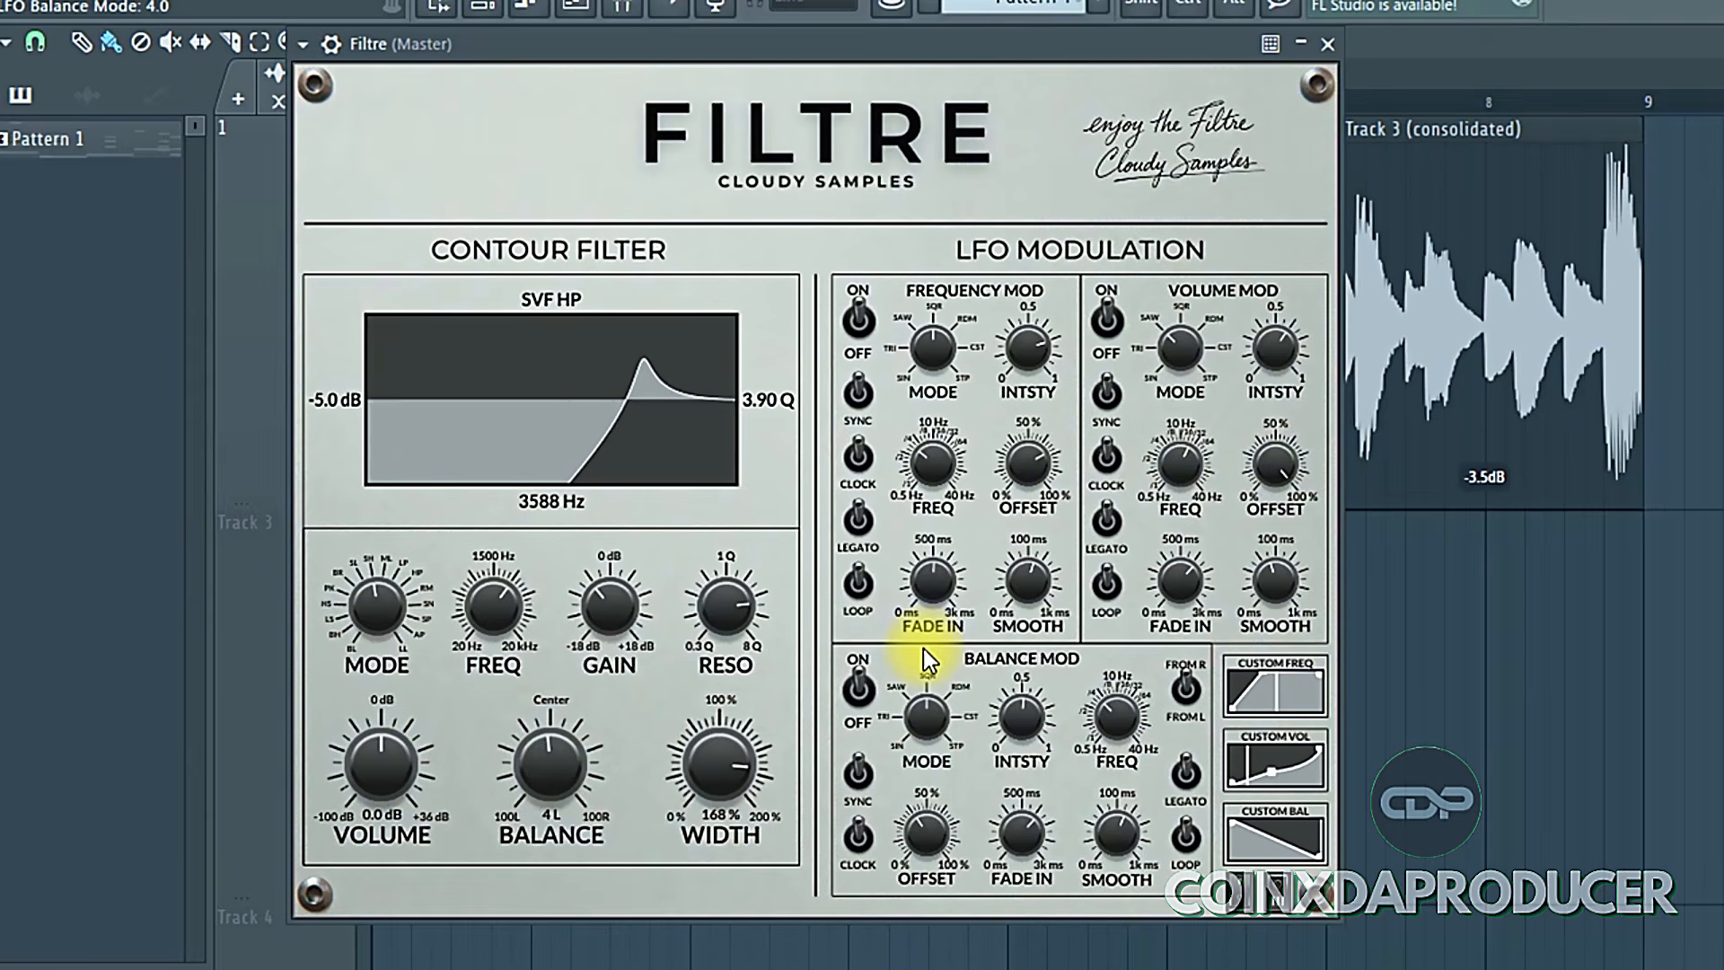
{"action": "left_click", "coordinate": [926, 714]}
{"action": "left_click_drag", "start_coordinate": [926, 714], "coordinate": [928, 663]}
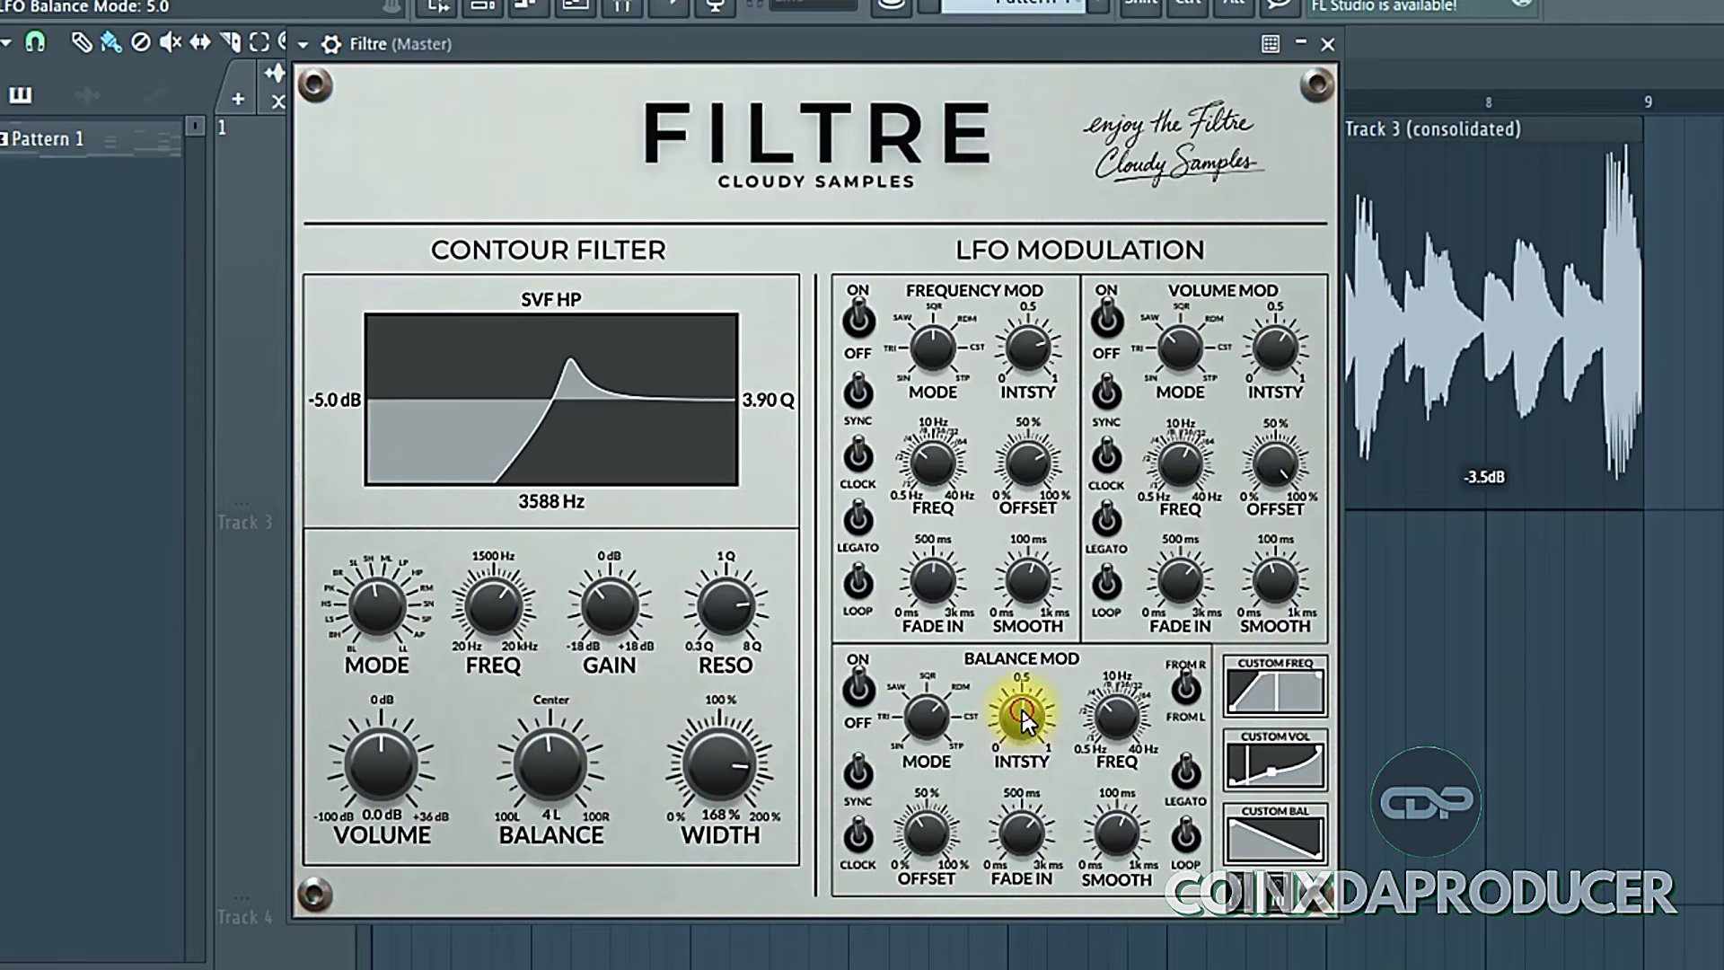
Step: Raise the balance modulation intensity, set its frequency to 7.2 Hz, and add points to the custom frequency curve
{"action": "left_click_drag", "start_coordinate": [1024, 717], "coordinate": [1025, 646]}
{"action": "left_click_drag", "start_coordinate": [1158, 717], "coordinate": [1278, 702]}
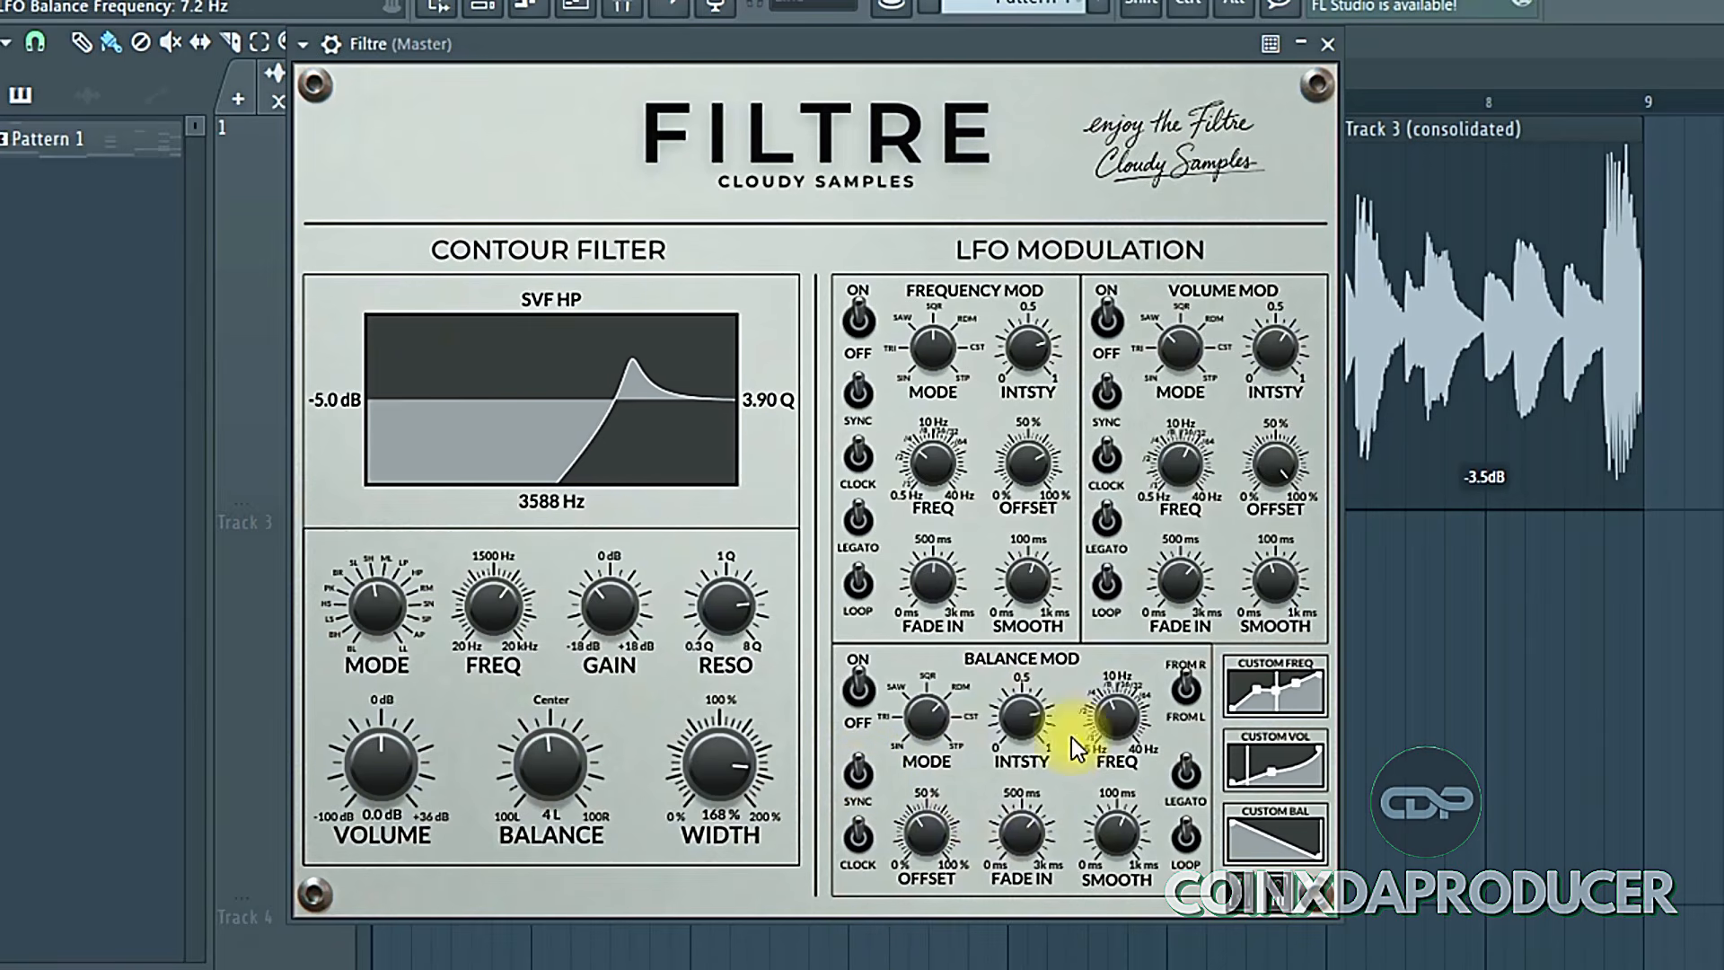
Step: Reposition the Filtre plugin window over the playlist and toggle the frequency modulation switch
{"action": "left_click_drag", "start_coordinate": [1049, 42], "coordinate": [1077, 18]}
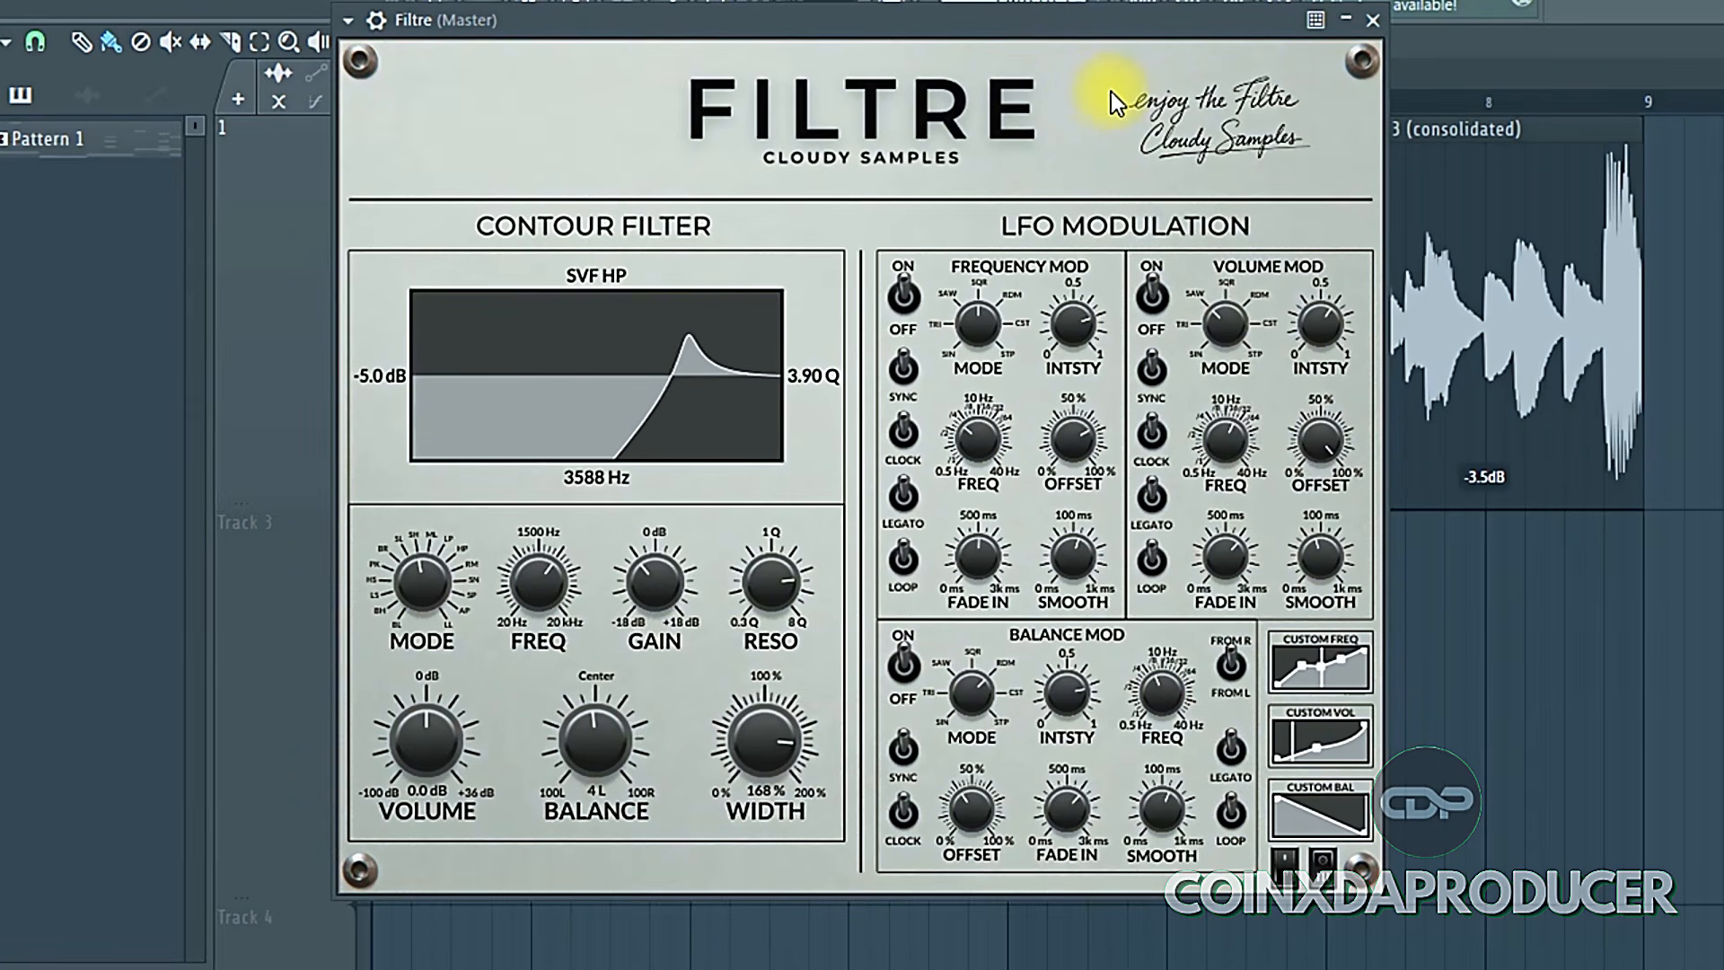
{"action": "left_click", "coordinate": [906, 297]}
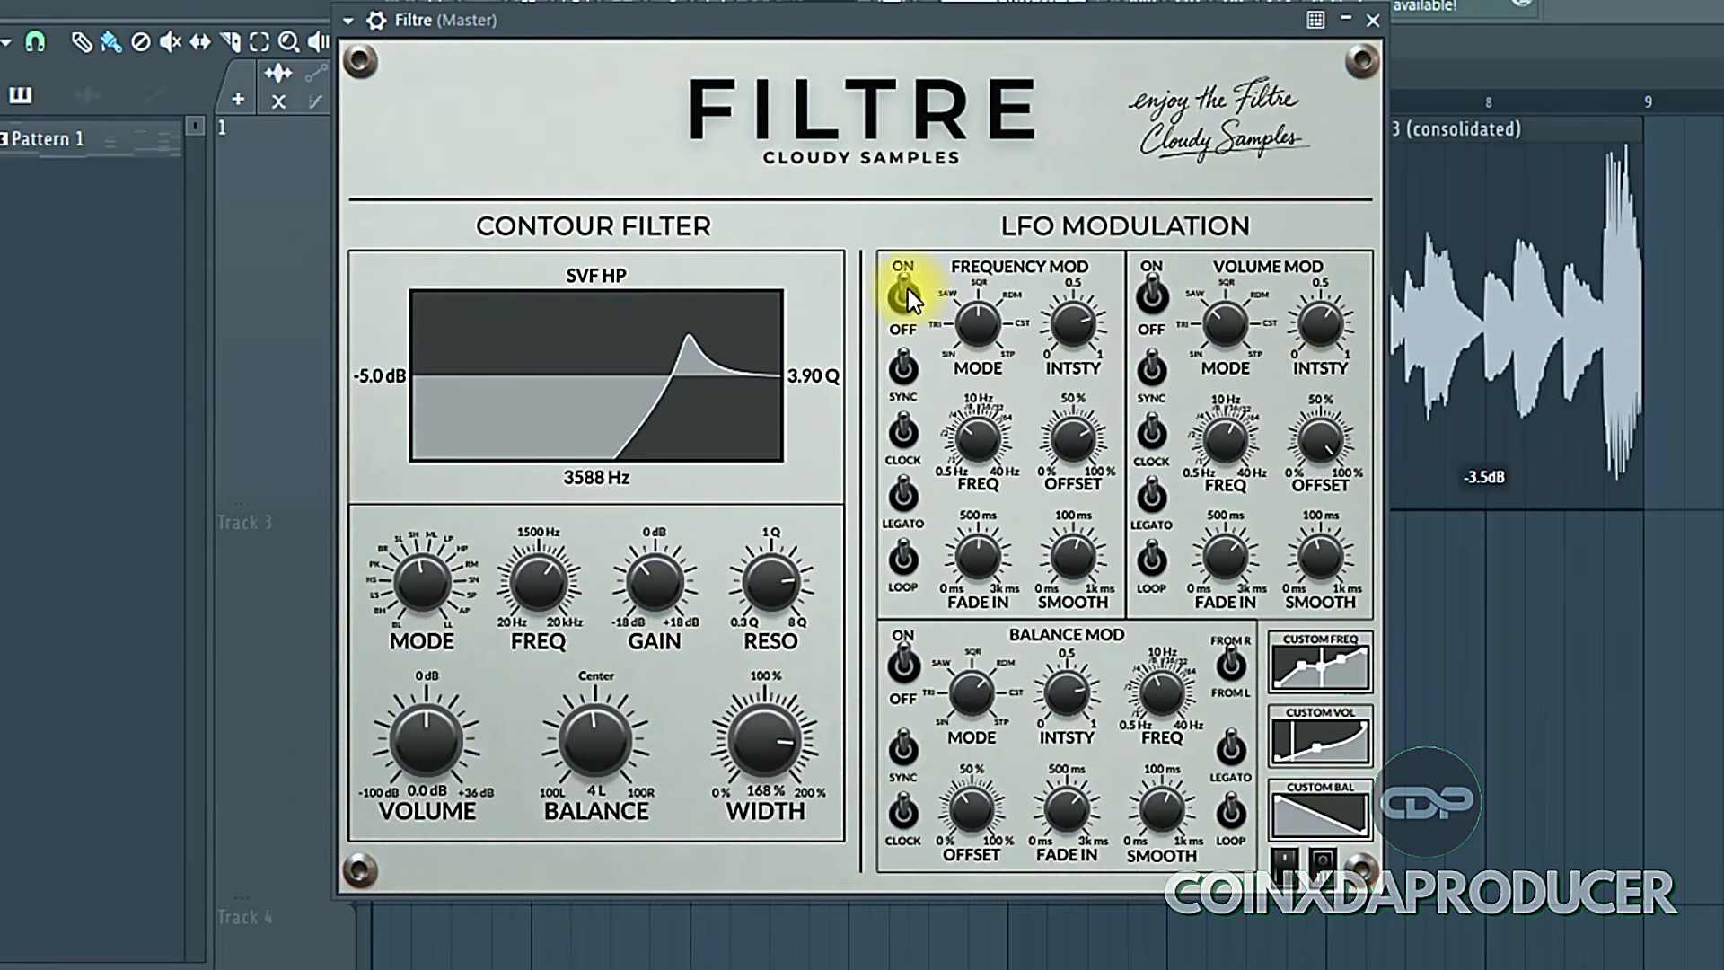
Step: Toggle the plugin's power off and on, and save the current settings over the 00 INIT preset
{"action": "left_click", "coordinate": [1288, 869]}
{"action": "left_click", "coordinate": [1288, 877]}
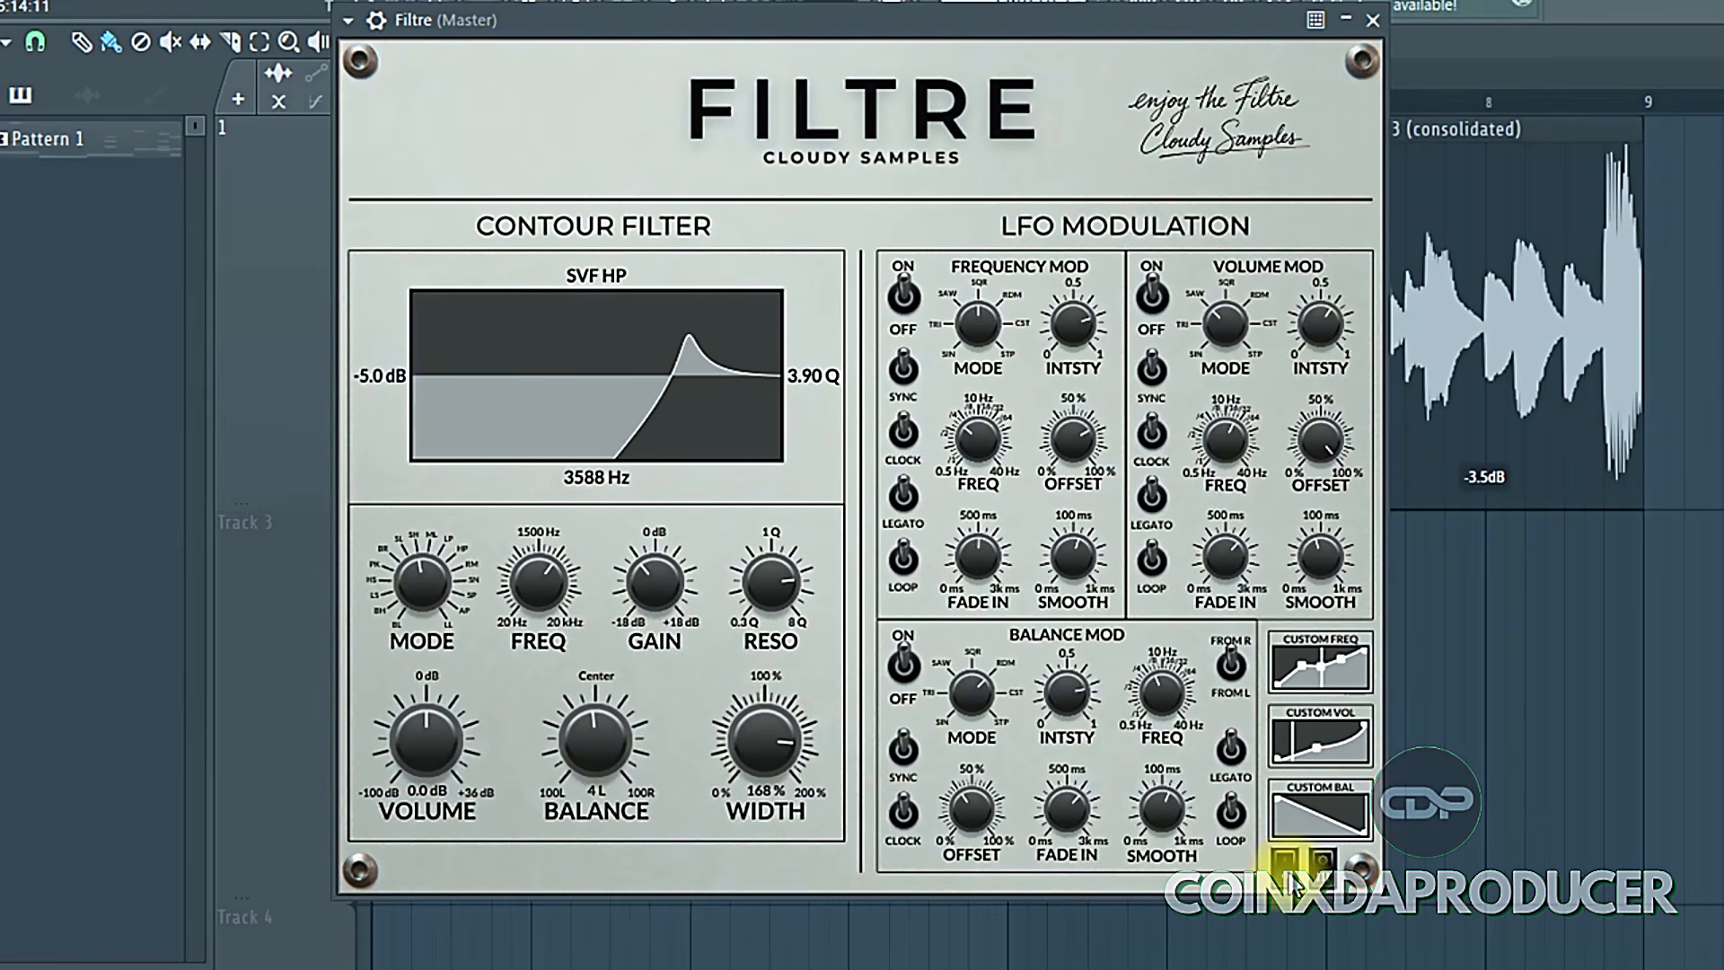
{"action": "left_click", "coordinate": [1320, 866]}
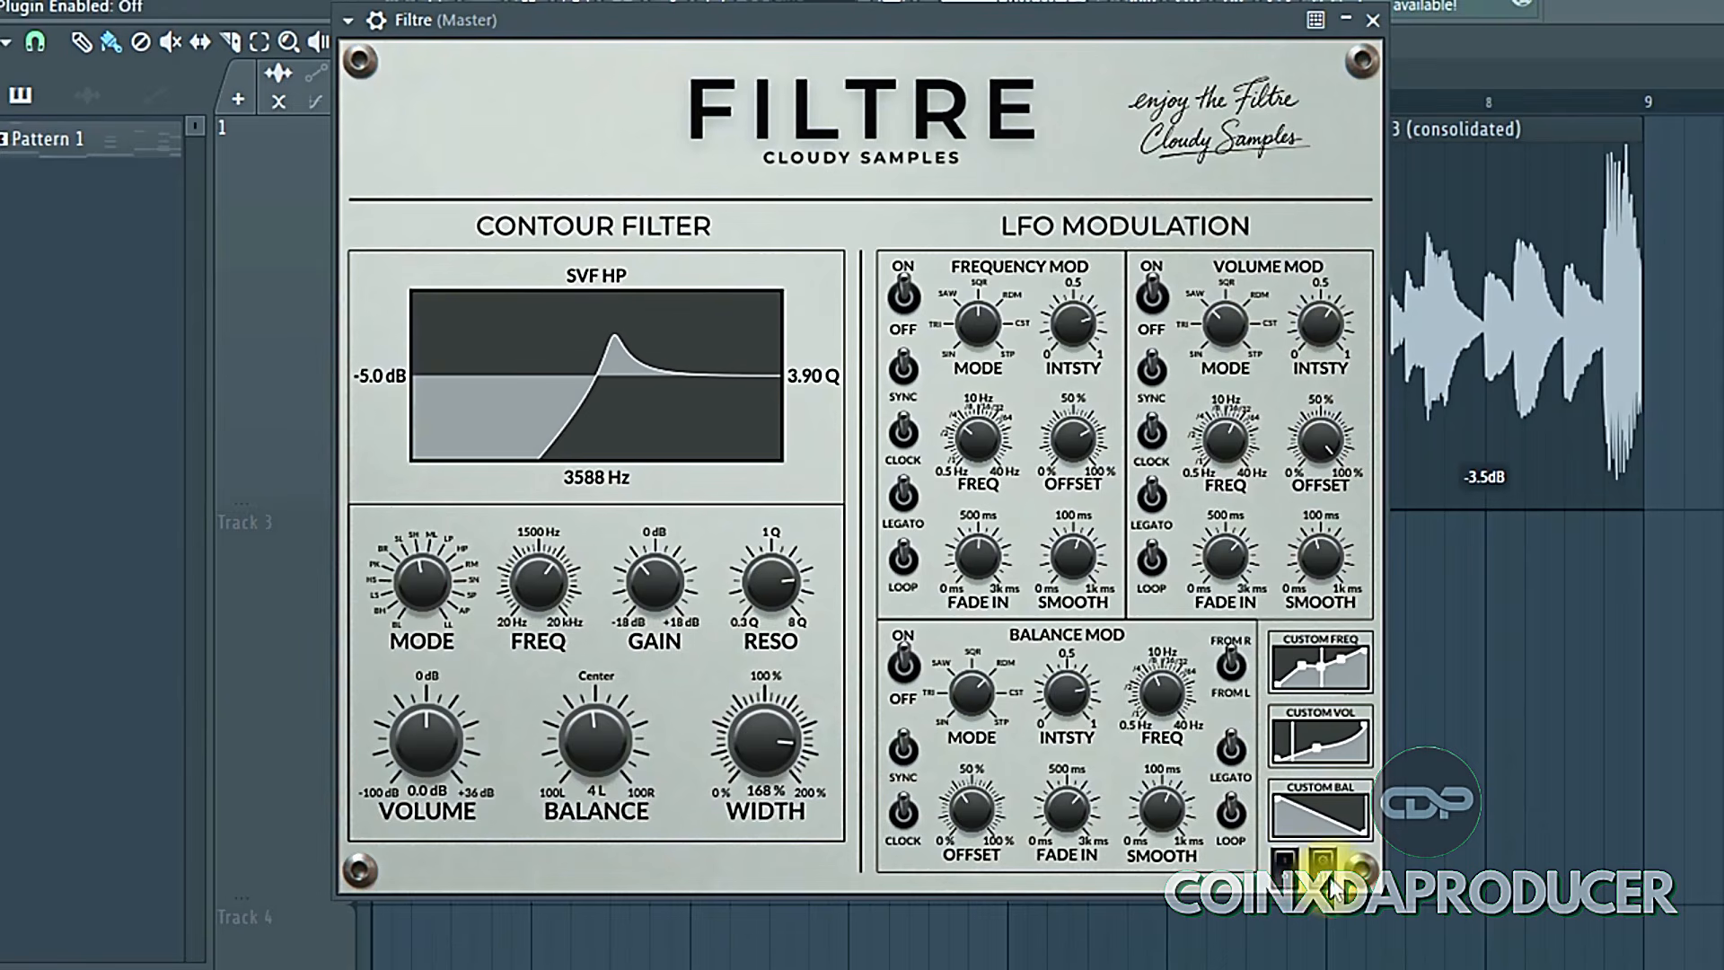
{"action": "left_click", "coordinate": [1326, 868]}
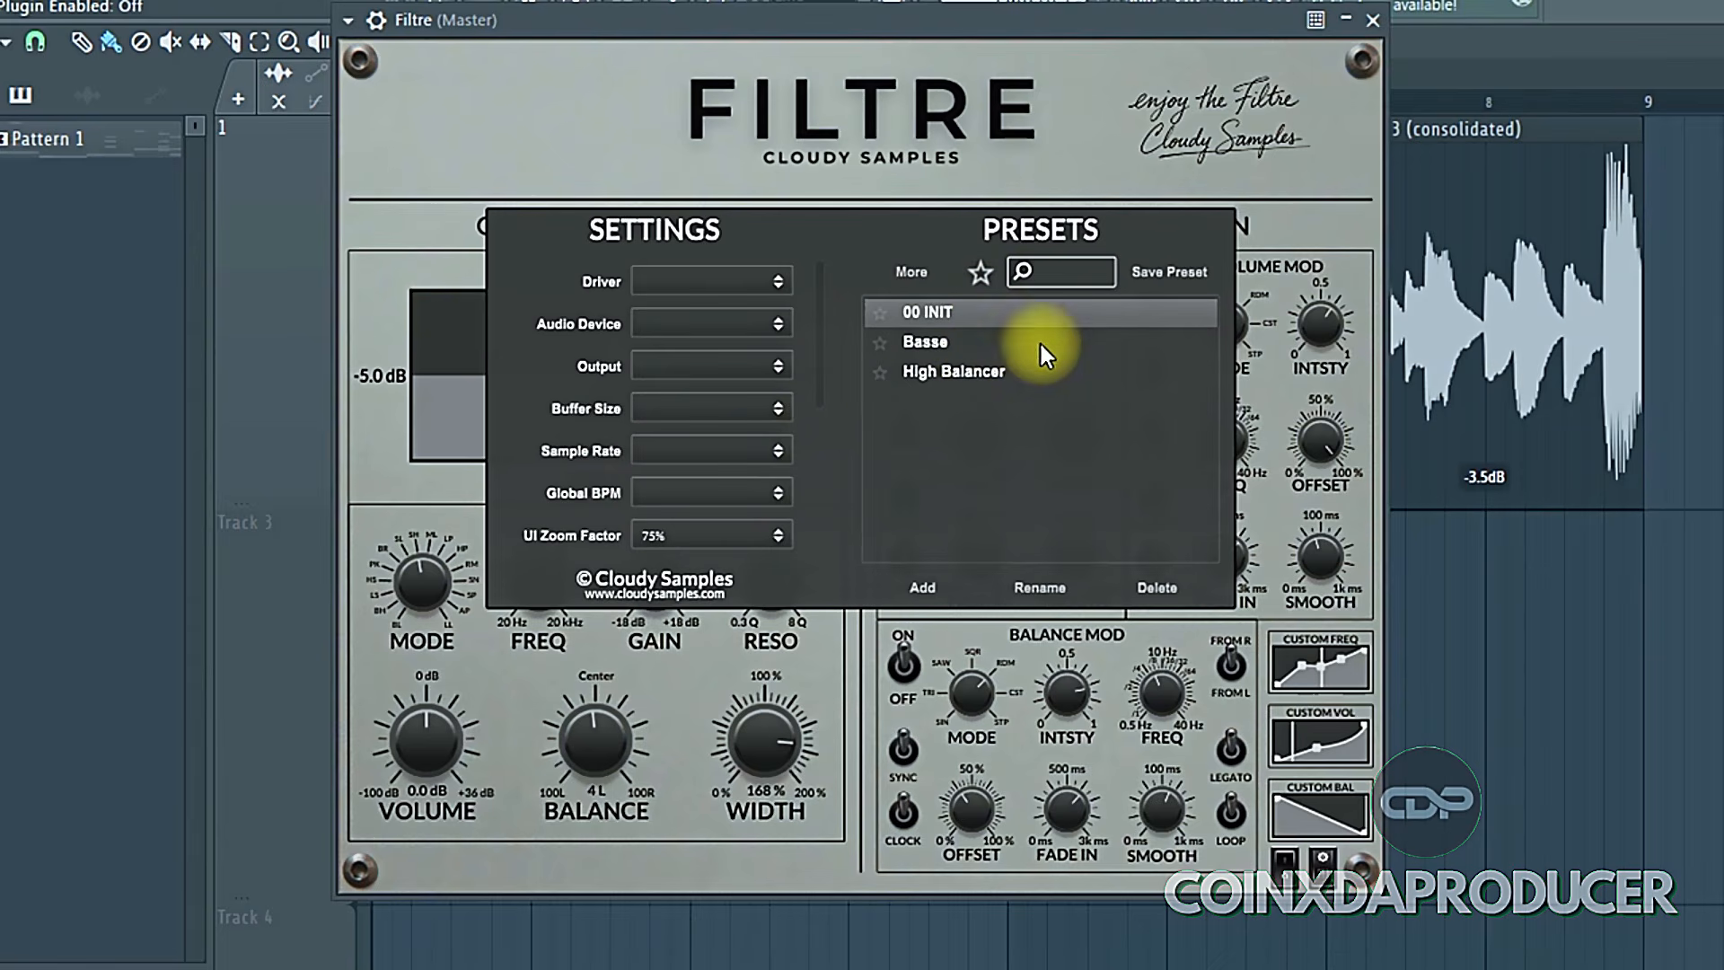
{"action": "left_click", "coordinate": [1170, 272]}
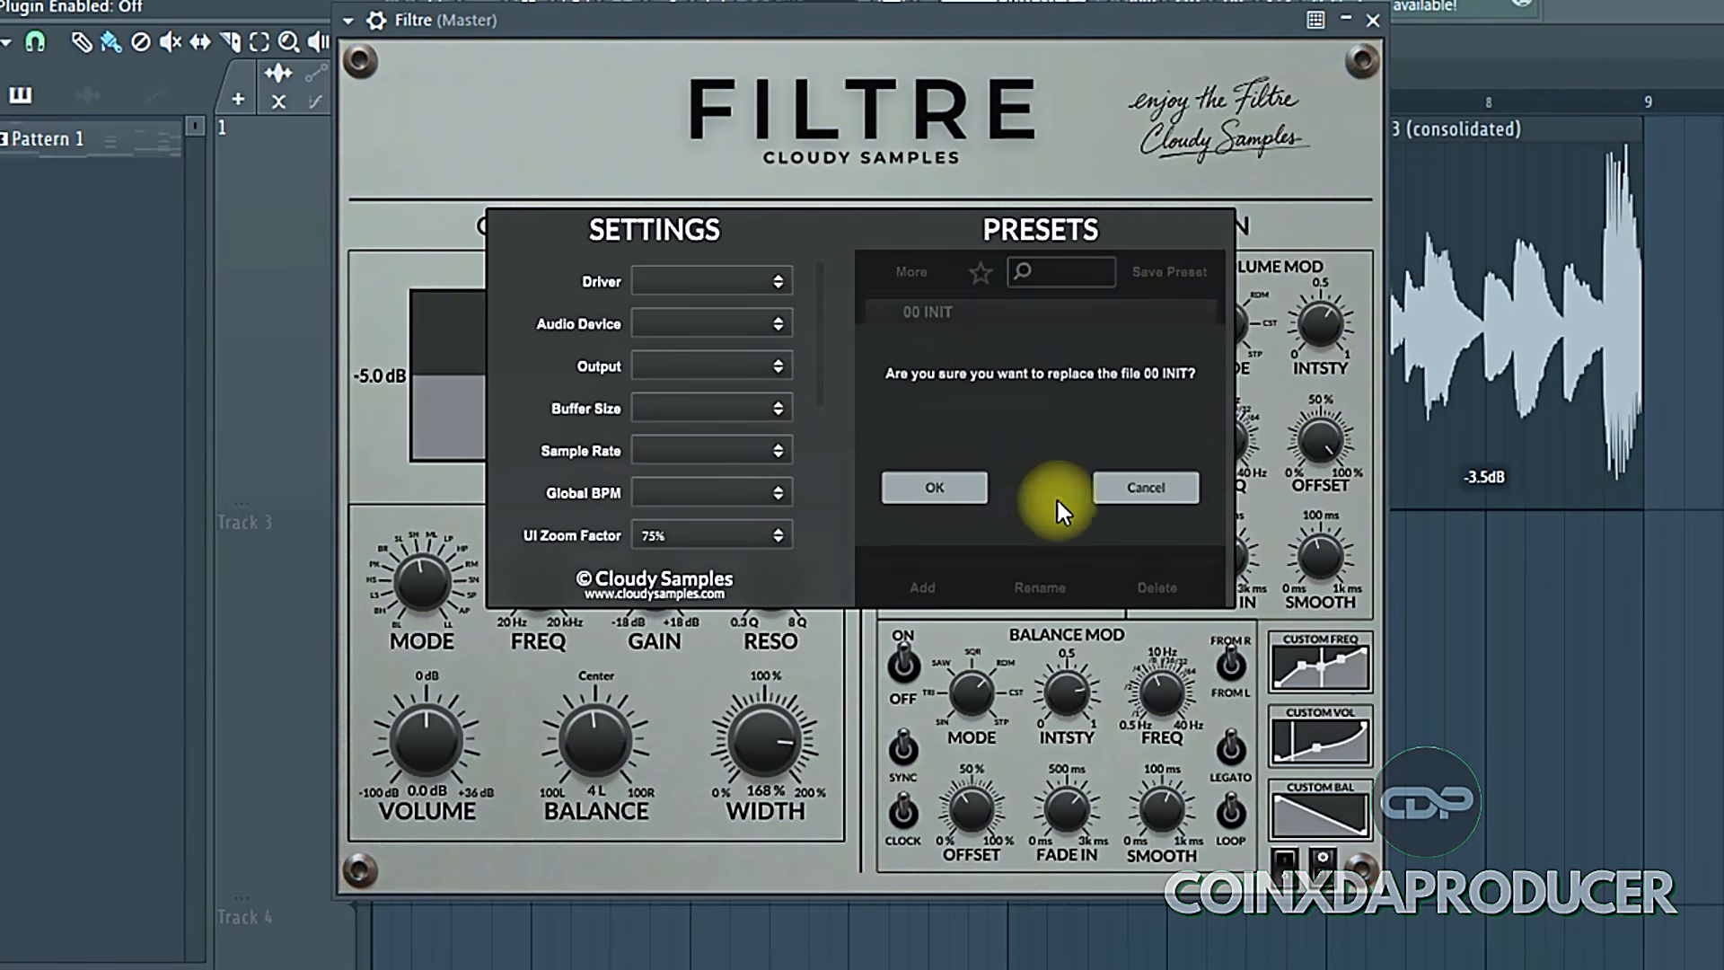
{"action": "left_click", "coordinate": [935, 487]}
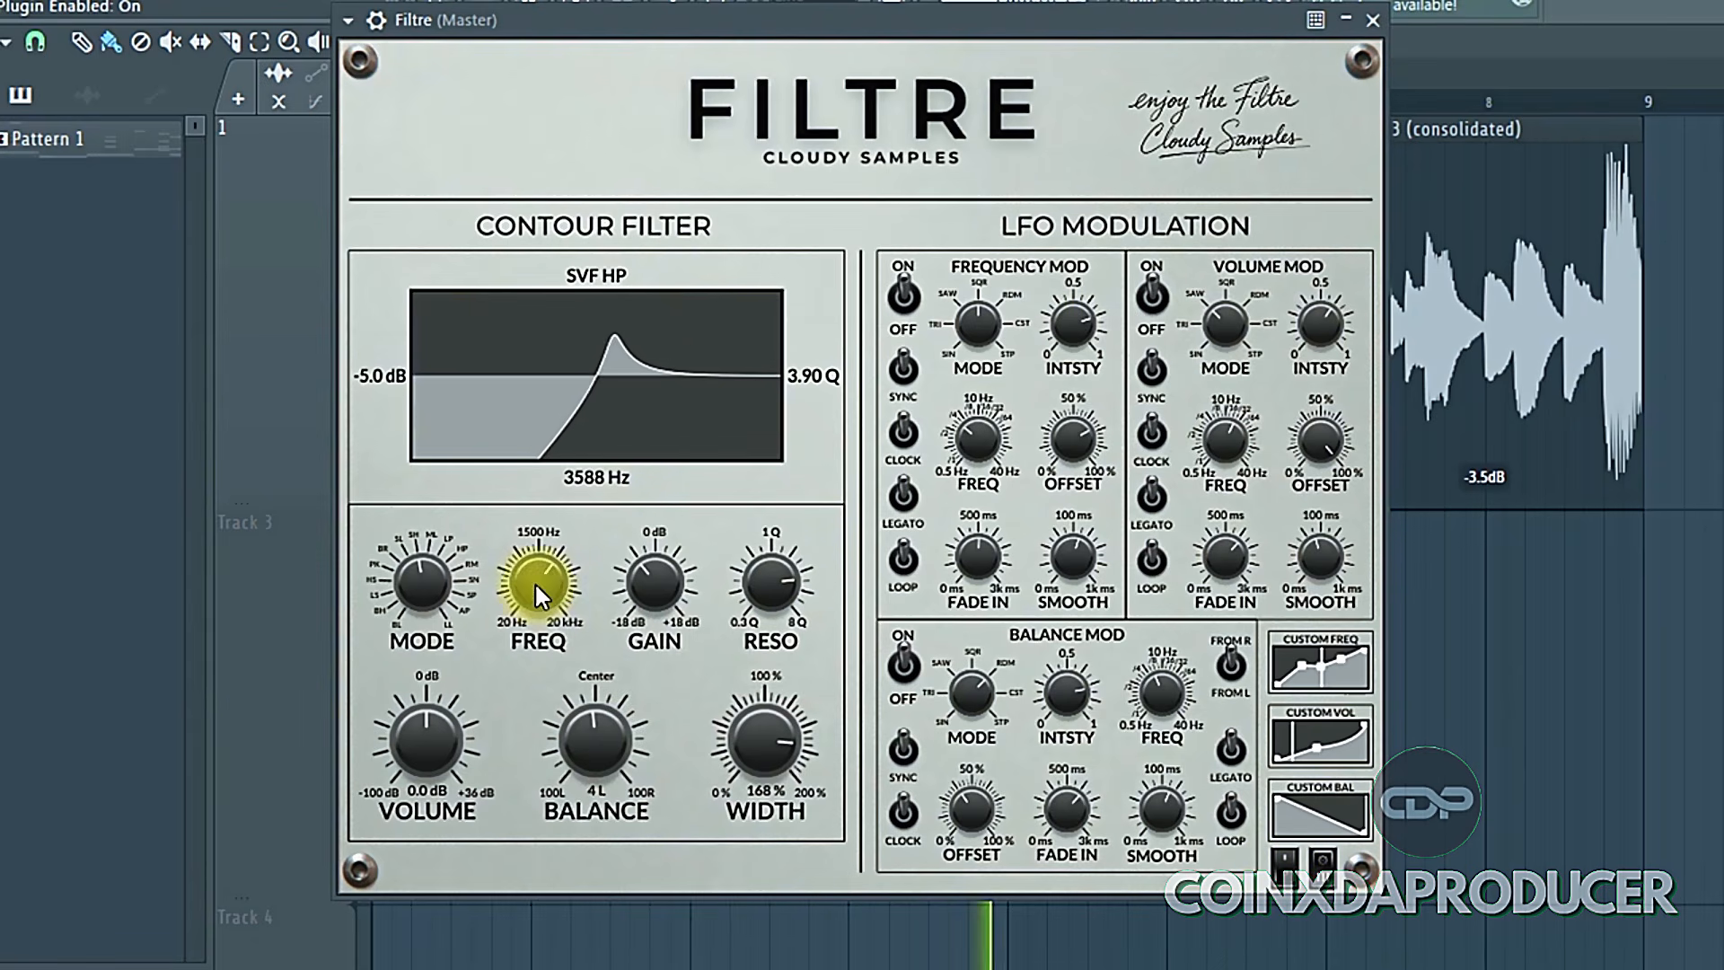
Step: Lower the contour filter frequency to 451 Hz and change the filter mode to Moog LP
{"action": "left_click_drag", "start_coordinate": [535, 583], "coordinate": [536, 651]}
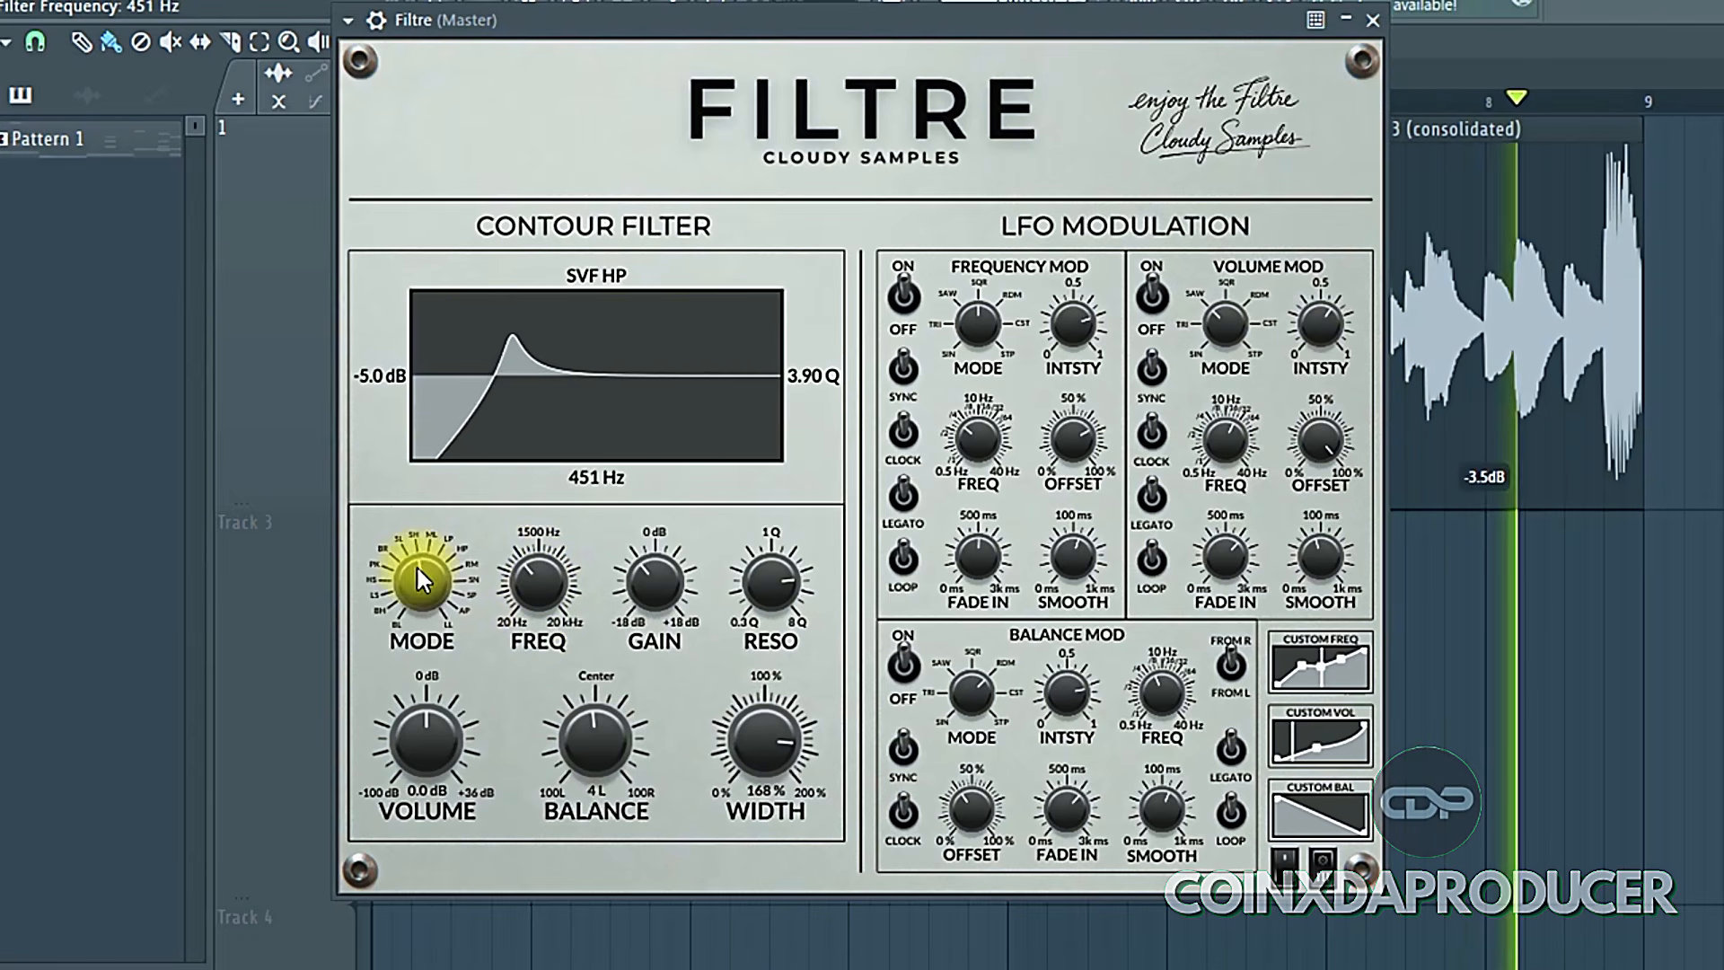
{"action": "left_click_drag", "start_coordinate": [419, 570], "coordinate": [416, 301]}
{"action": "left_click_drag", "start_coordinate": [416, 573], "coordinate": [425, 583]}
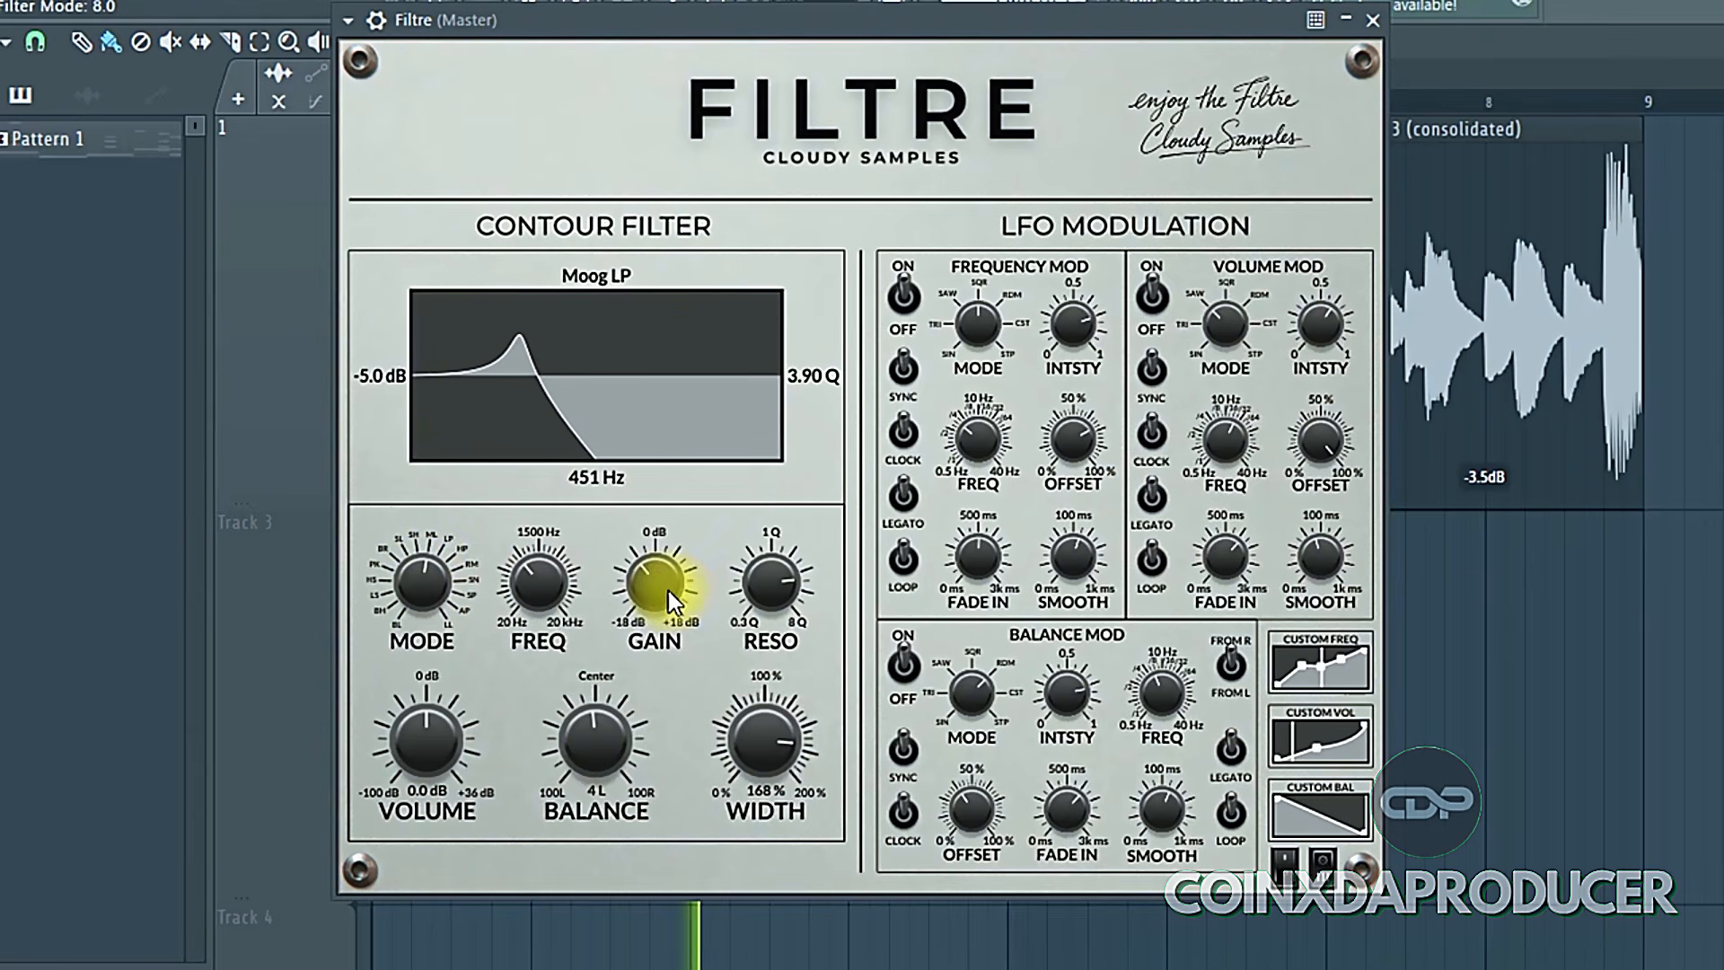
Step: Set the contour filter gain to 0.2 dB, frequency to 1802 Hz and resonance to 3.90 Q
{"action": "left_click_drag", "start_coordinate": [668, 591], "coordinate": [656, 541]}
{"action": "left_click_drag", "start_coordinate": [767, 580], "coordinate": [769, 590]}
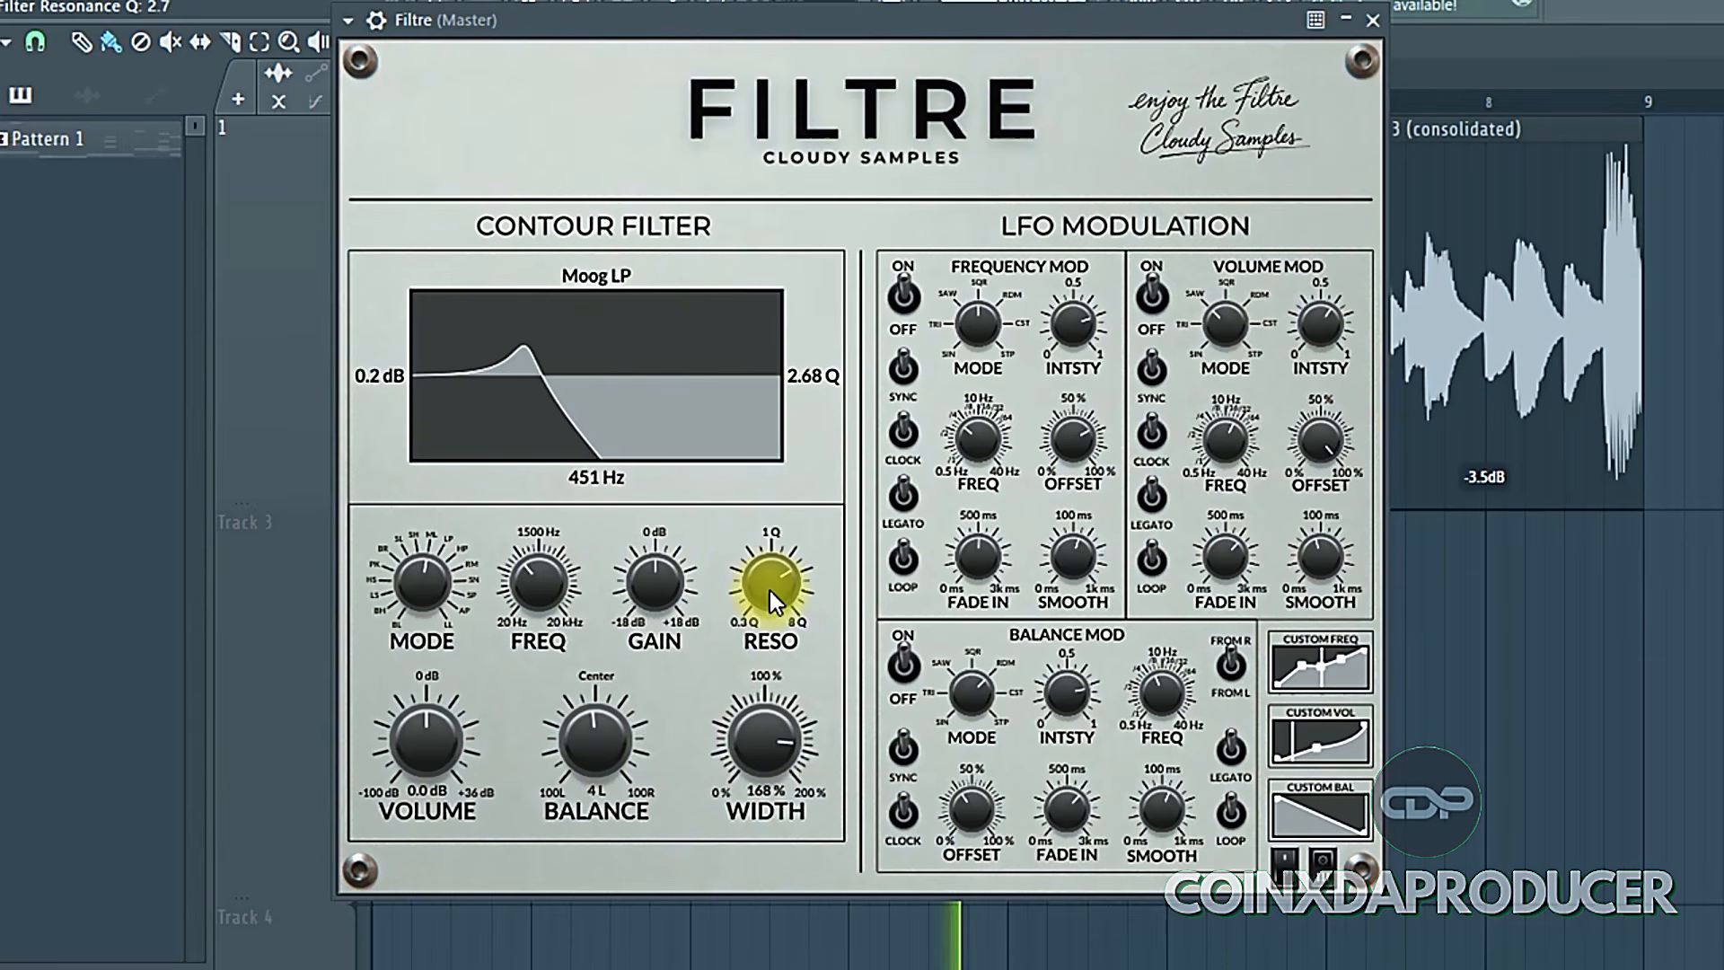
{"action": "left_click_drag", "start_coordinate": [544, 586], "coordinate": [532, 566]}
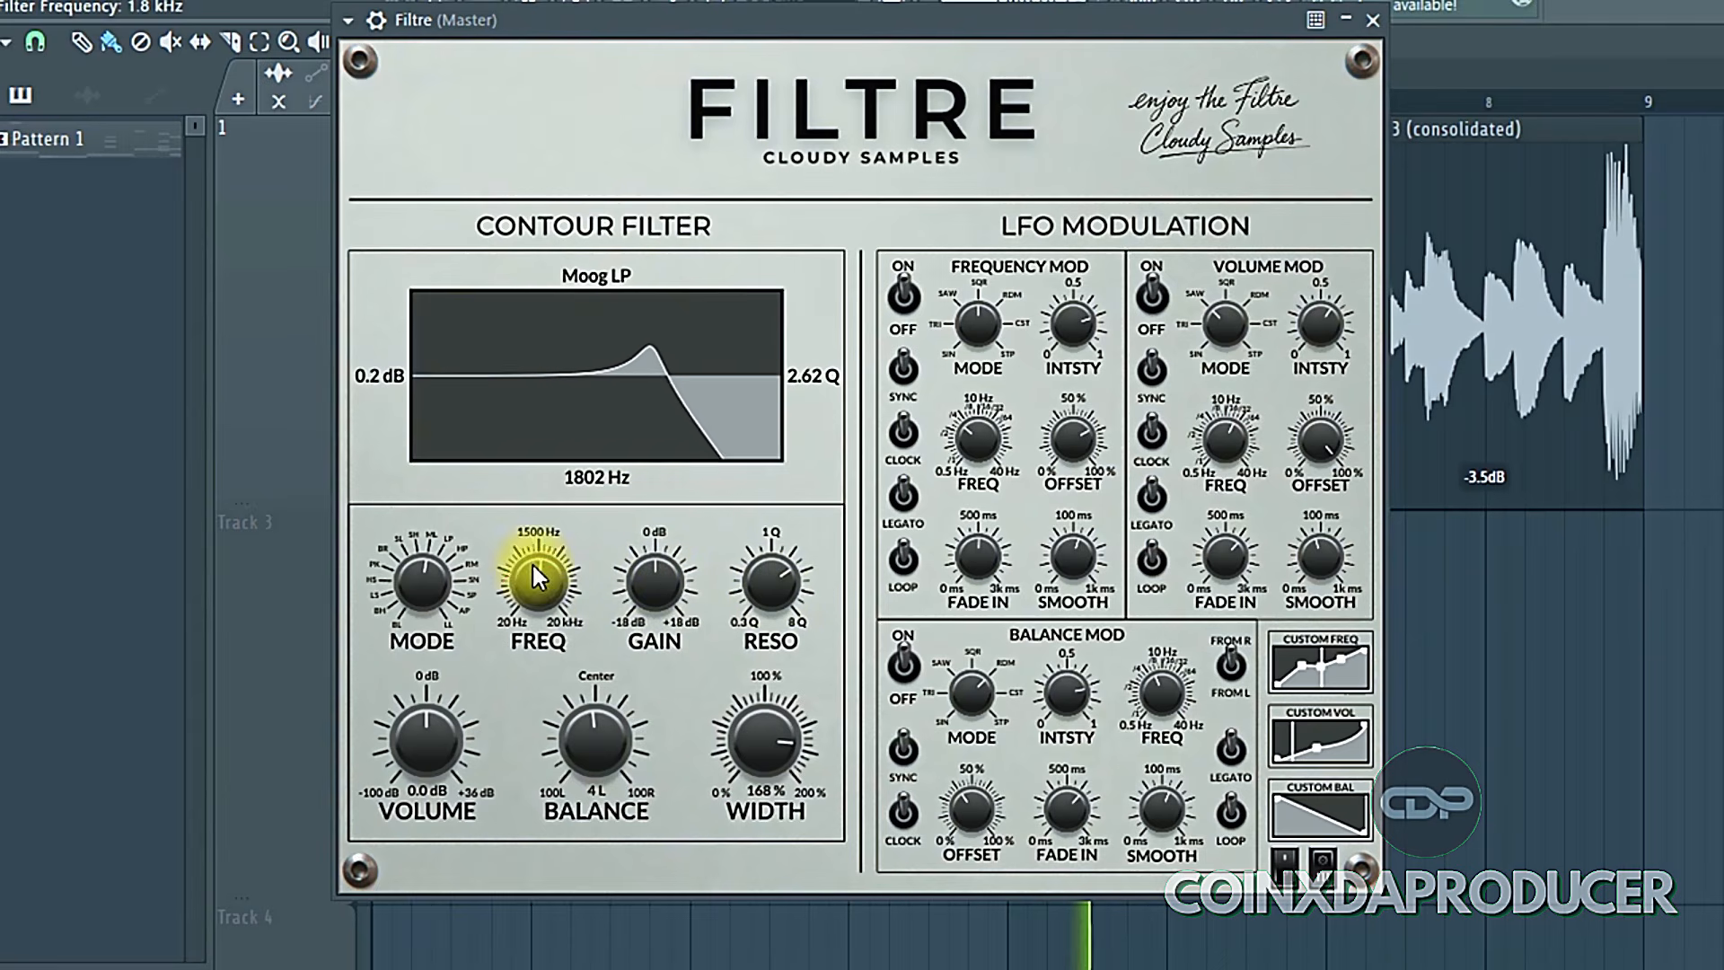
{"action": "left_click_drag", "start_coordinate": [769, 542], "coordinate": [770, 566]}
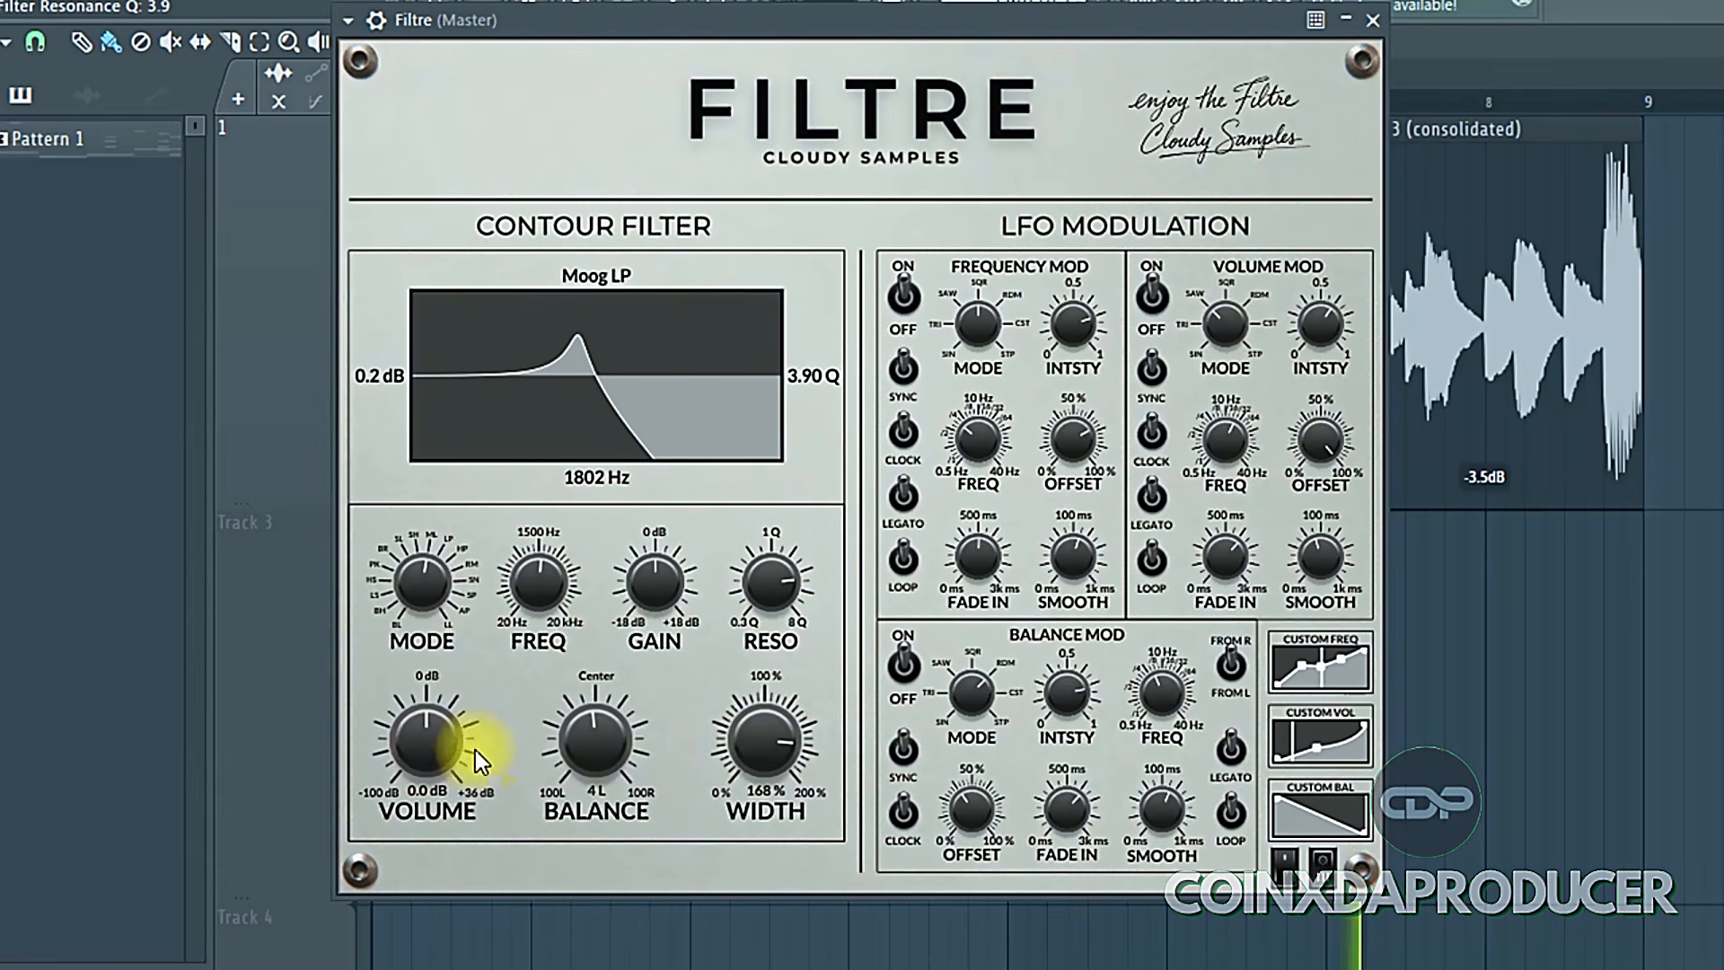
Step: Set the master width to 200%, sweep the balance to 100 L and back to center, and set the volume to 0.5 dB
{"action": "left_click_drag", "start_coordinate": [720, 760], "coordinate": [839, 484]}
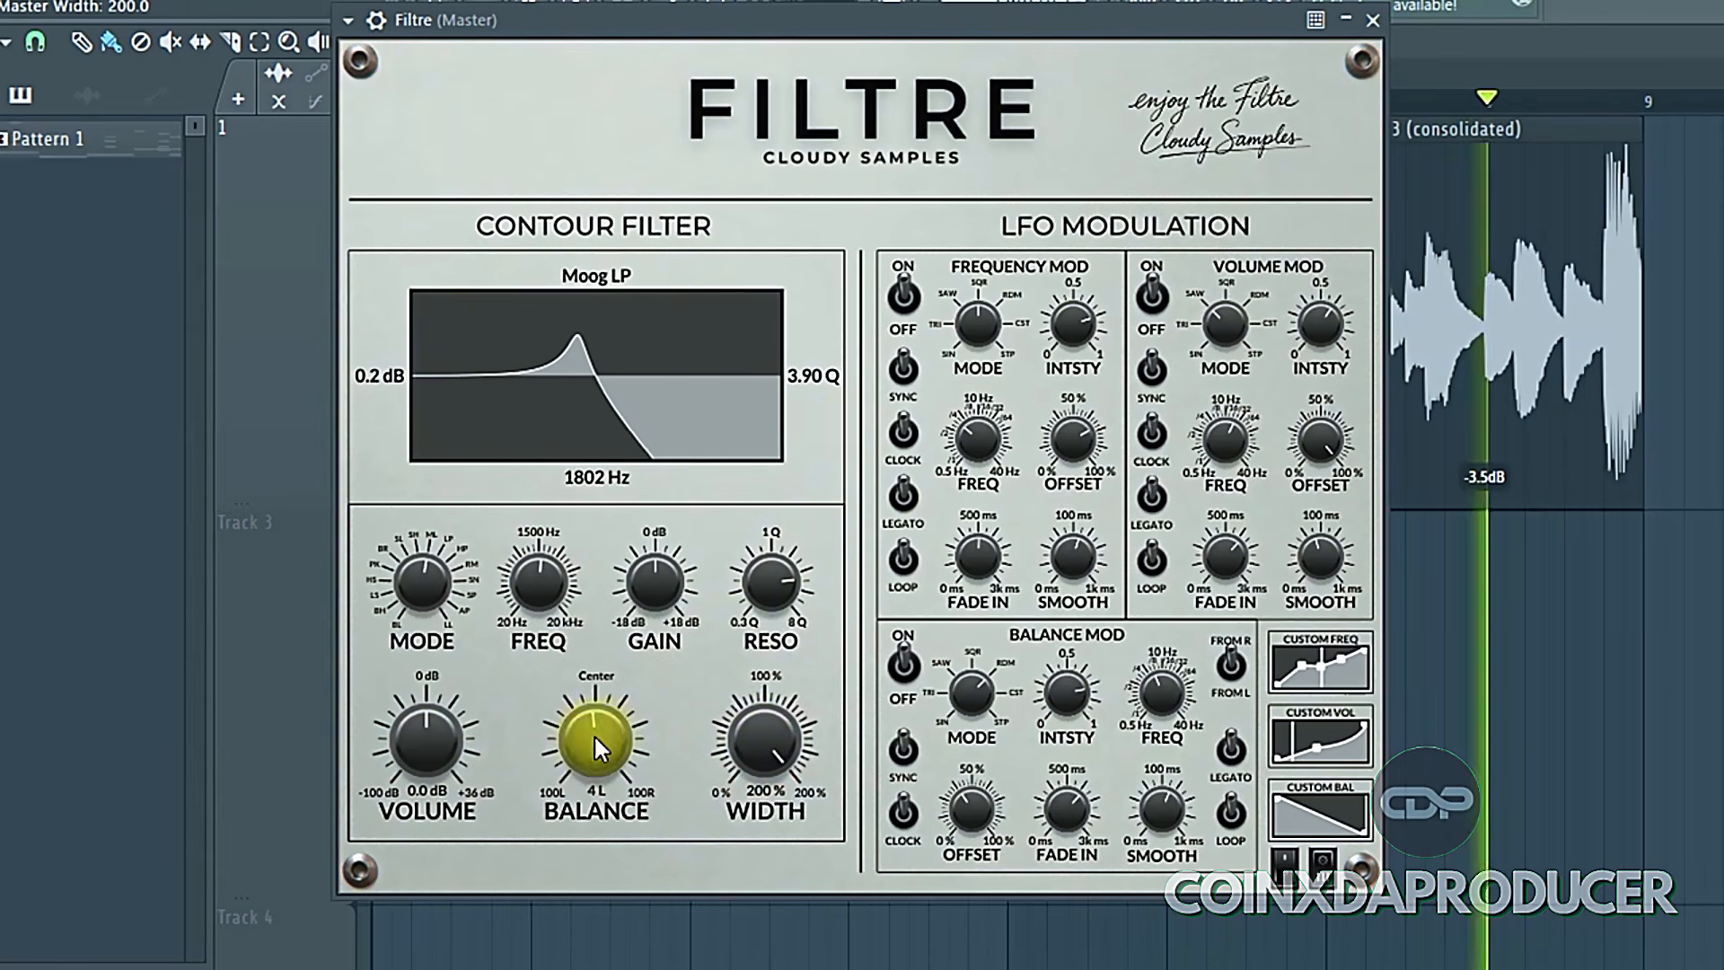
{"action": "left_click_drag", "start_coordinate": [595, 734], "coordinate": [538, 863]}
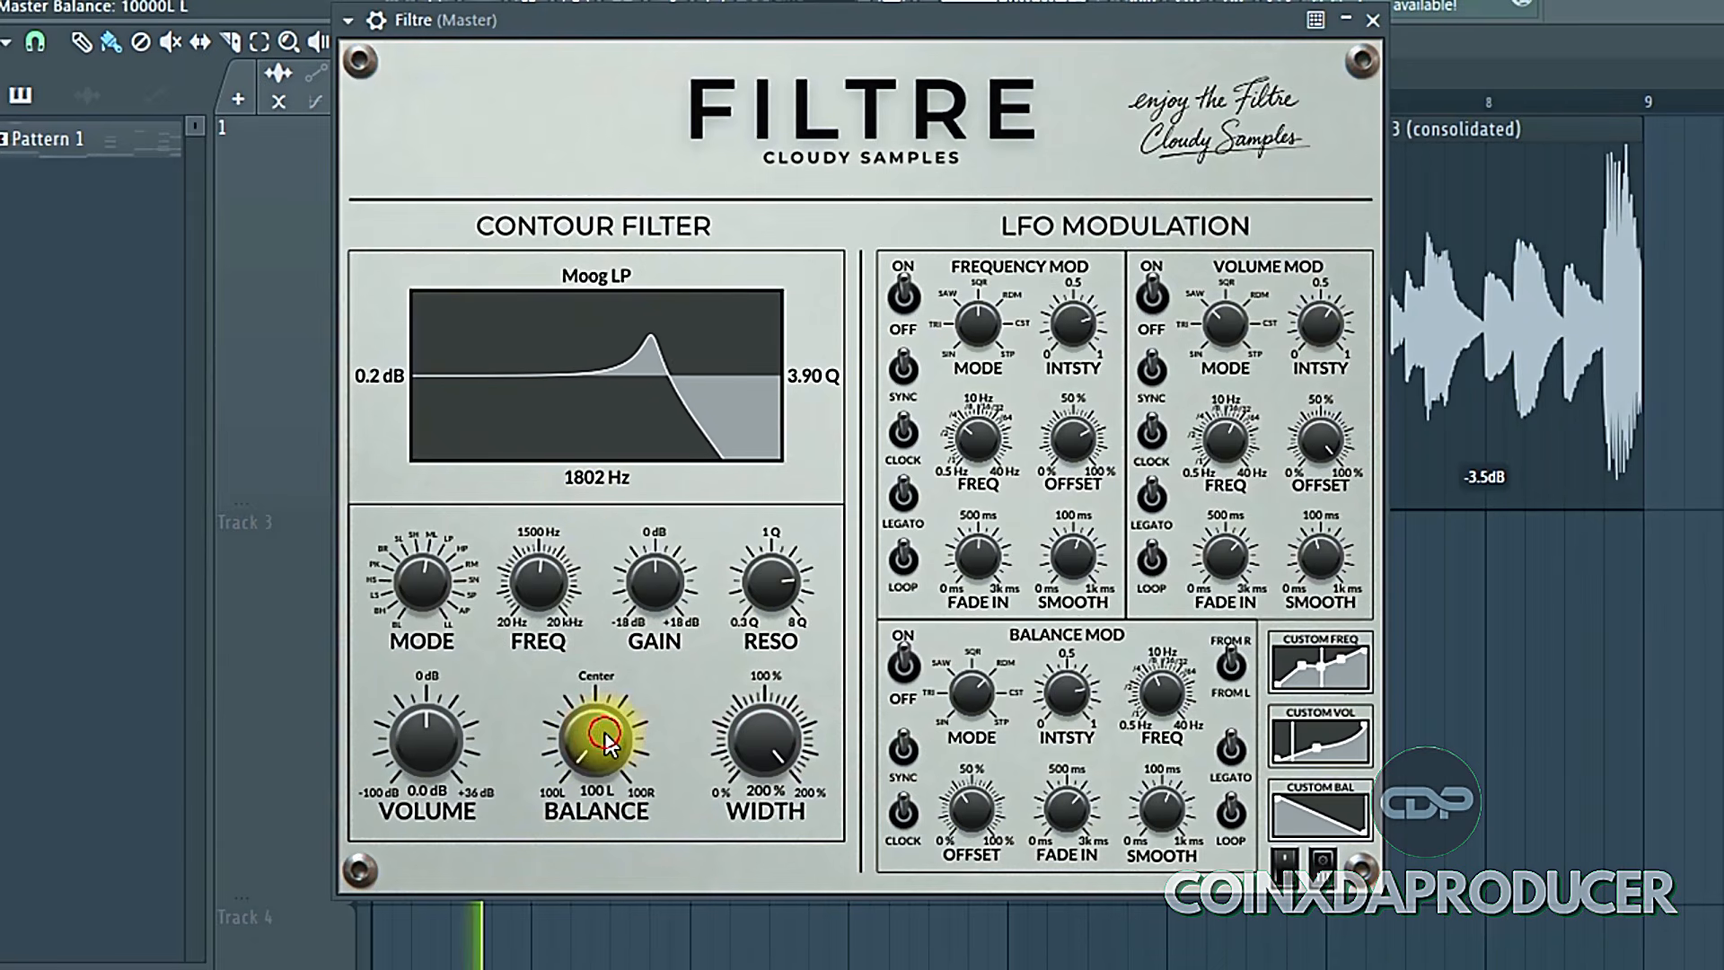
{"action": "left_click_drag", "start_coordinate": [614, 768], "coordinate": [605, 733]}
{"action": "mouse_move", "coordinate": [454, 756]}
{"action": "left_mouse_down"}
{"action": "mouse_move", "coordinate": [417, 687]}
{"action": "mouse_move", "coordinate": [422, 747]}
{"action": "left_mouse_up"}
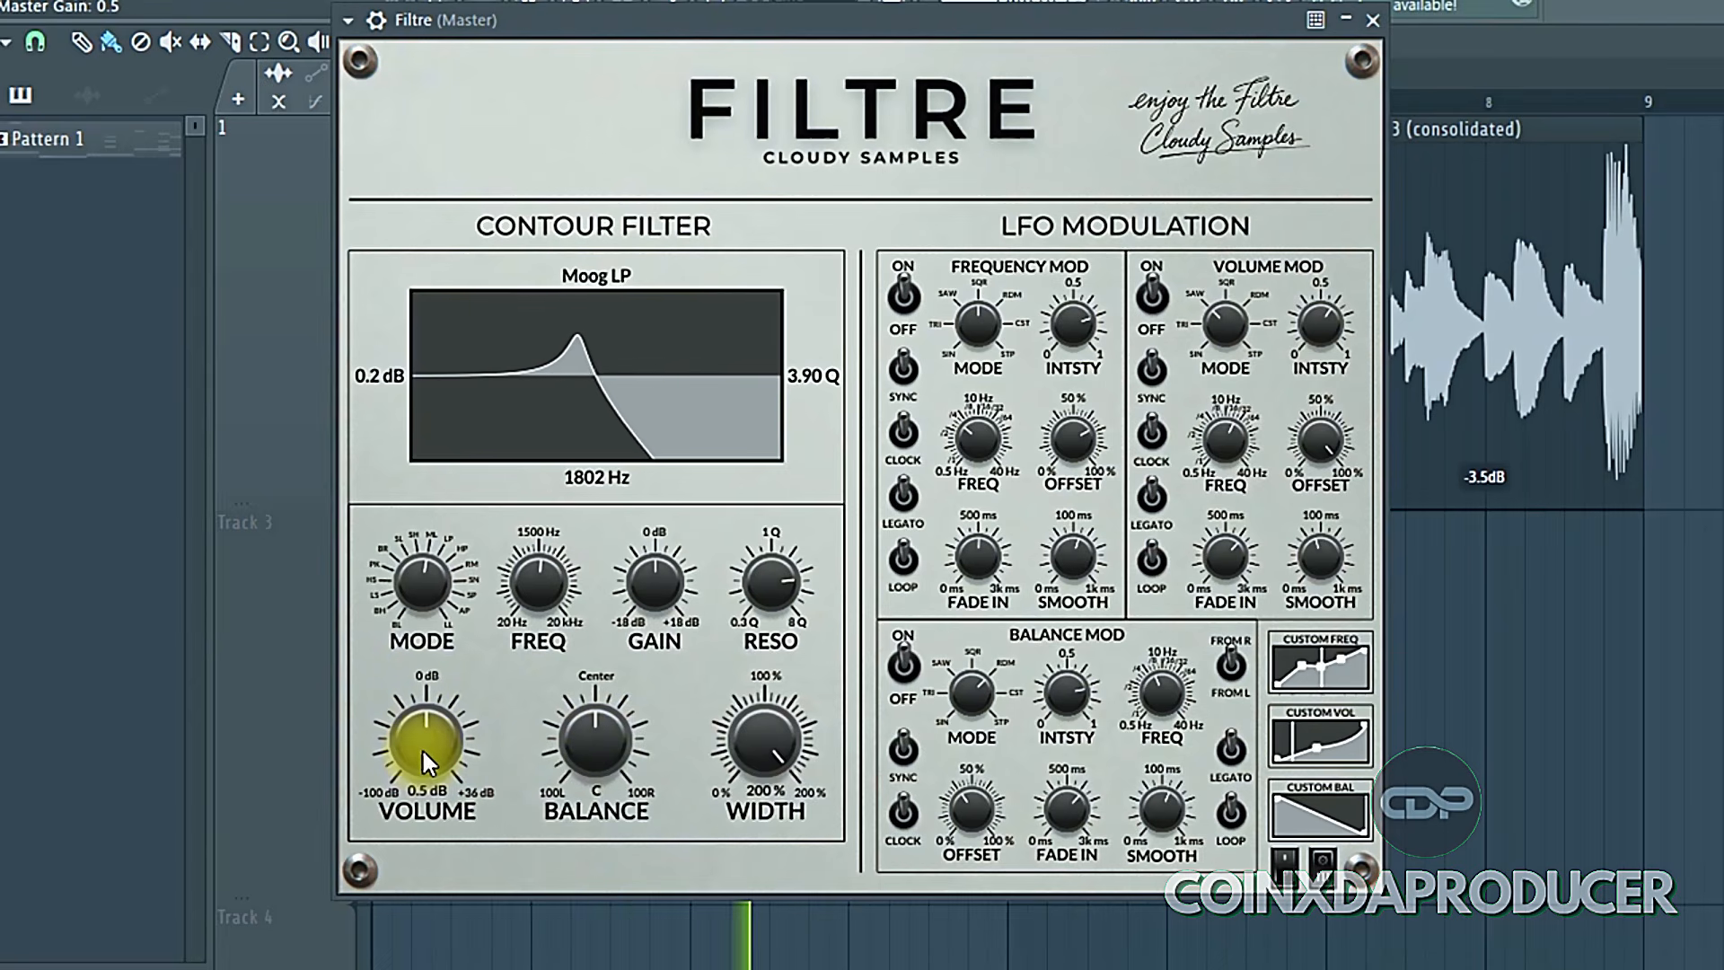
Step: Set the frequency modulation mode to TRI, its intensity to 0.8 and its frequency to 34 Hz
{"action": "left_click", "coordinate": [982, 316]}
{"action": "left_click_drag", "start_coordinate": [982, 317], "coordinate": [971, 381]}
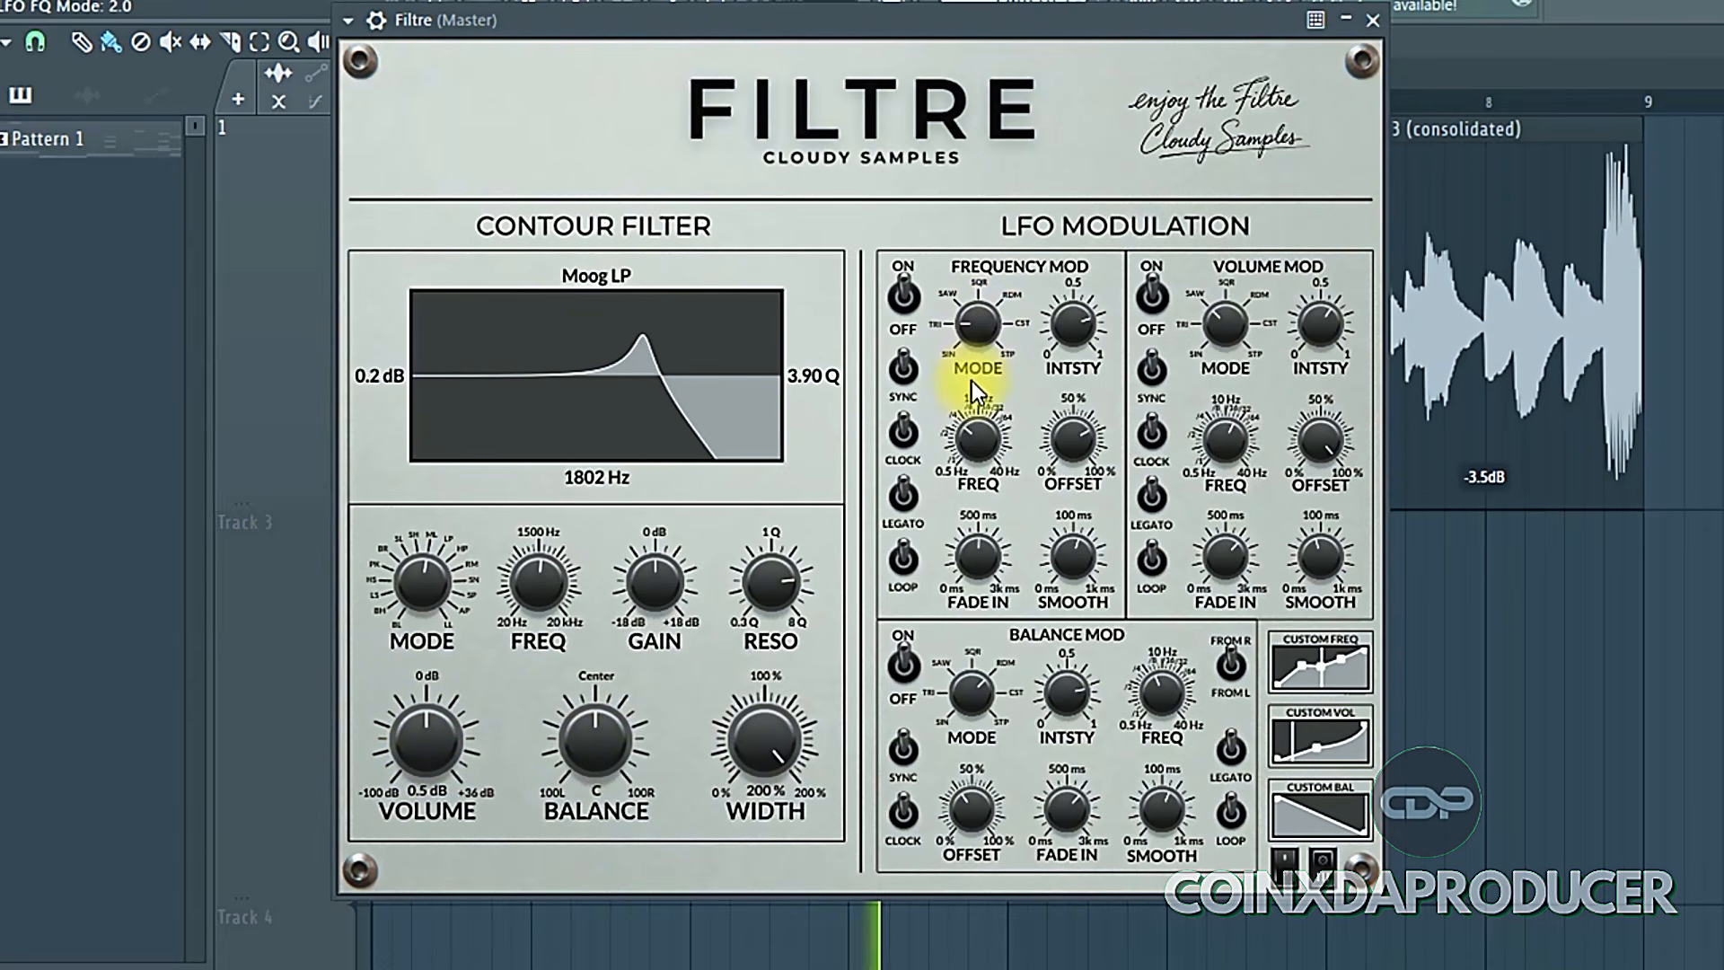
{"action": "left_click", "coordinate": [1082, 333]}
{"action": "left_click_drag", "start_coordinate": [1081, 333], "coordinate": [1075, 311]}
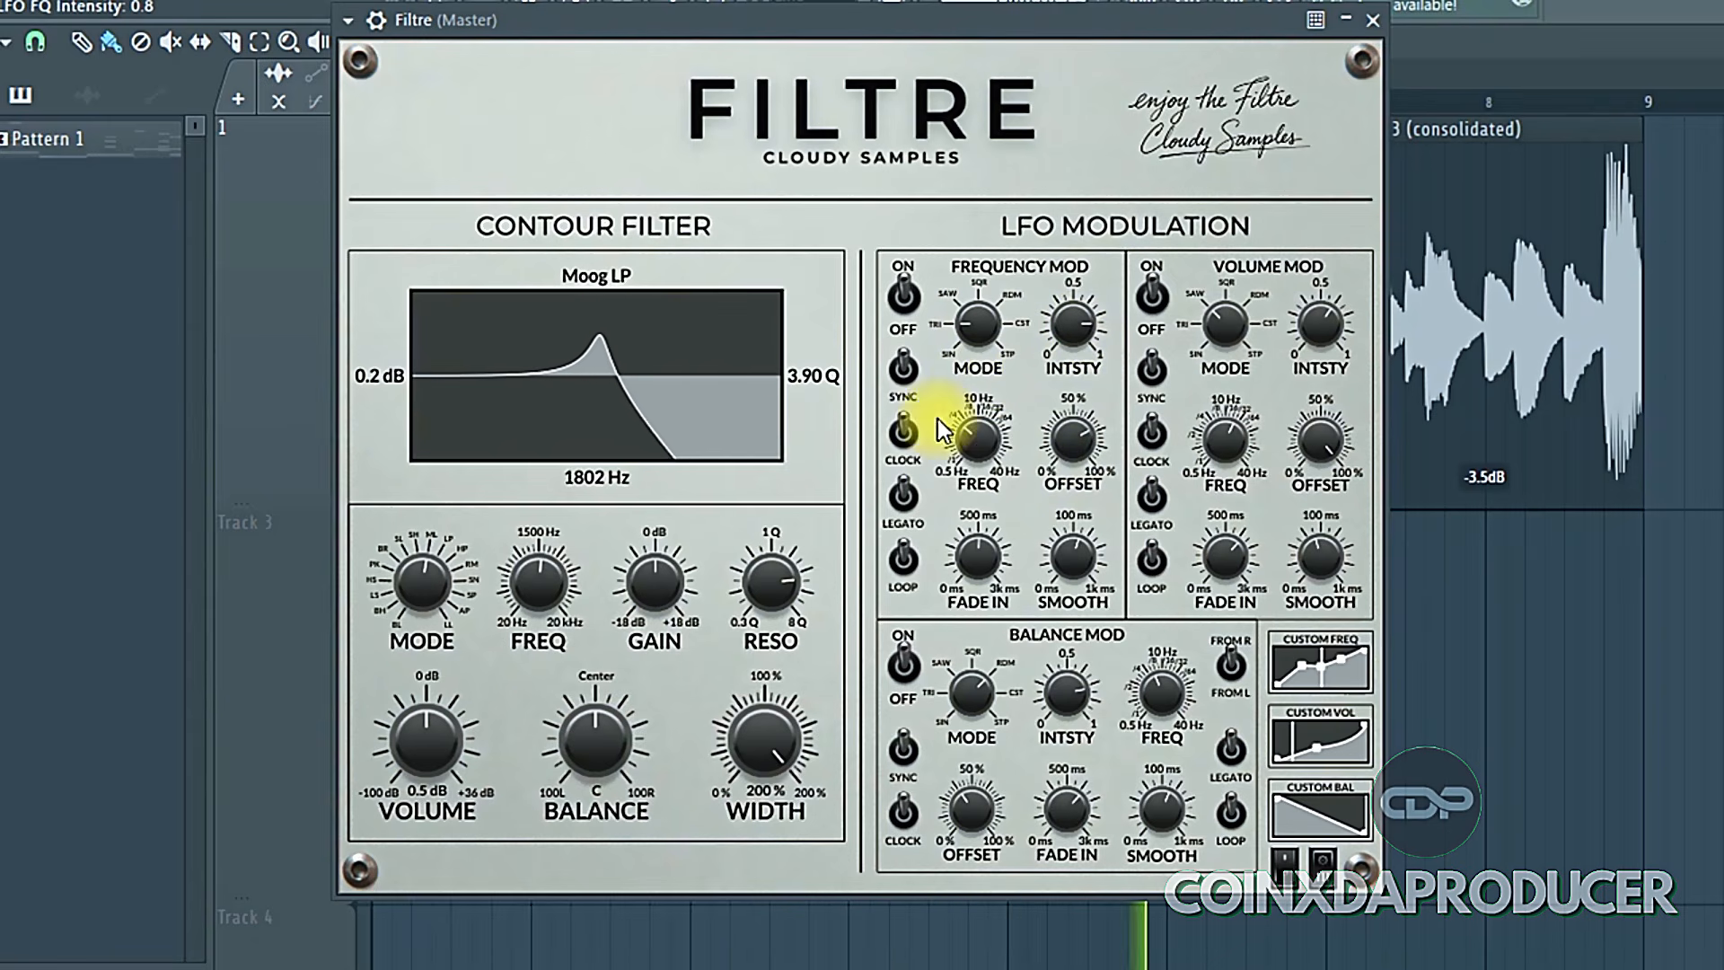
{"action": "left_click_drag", "start_coordinate": [974, 435], "coordinate": [979, 281]}
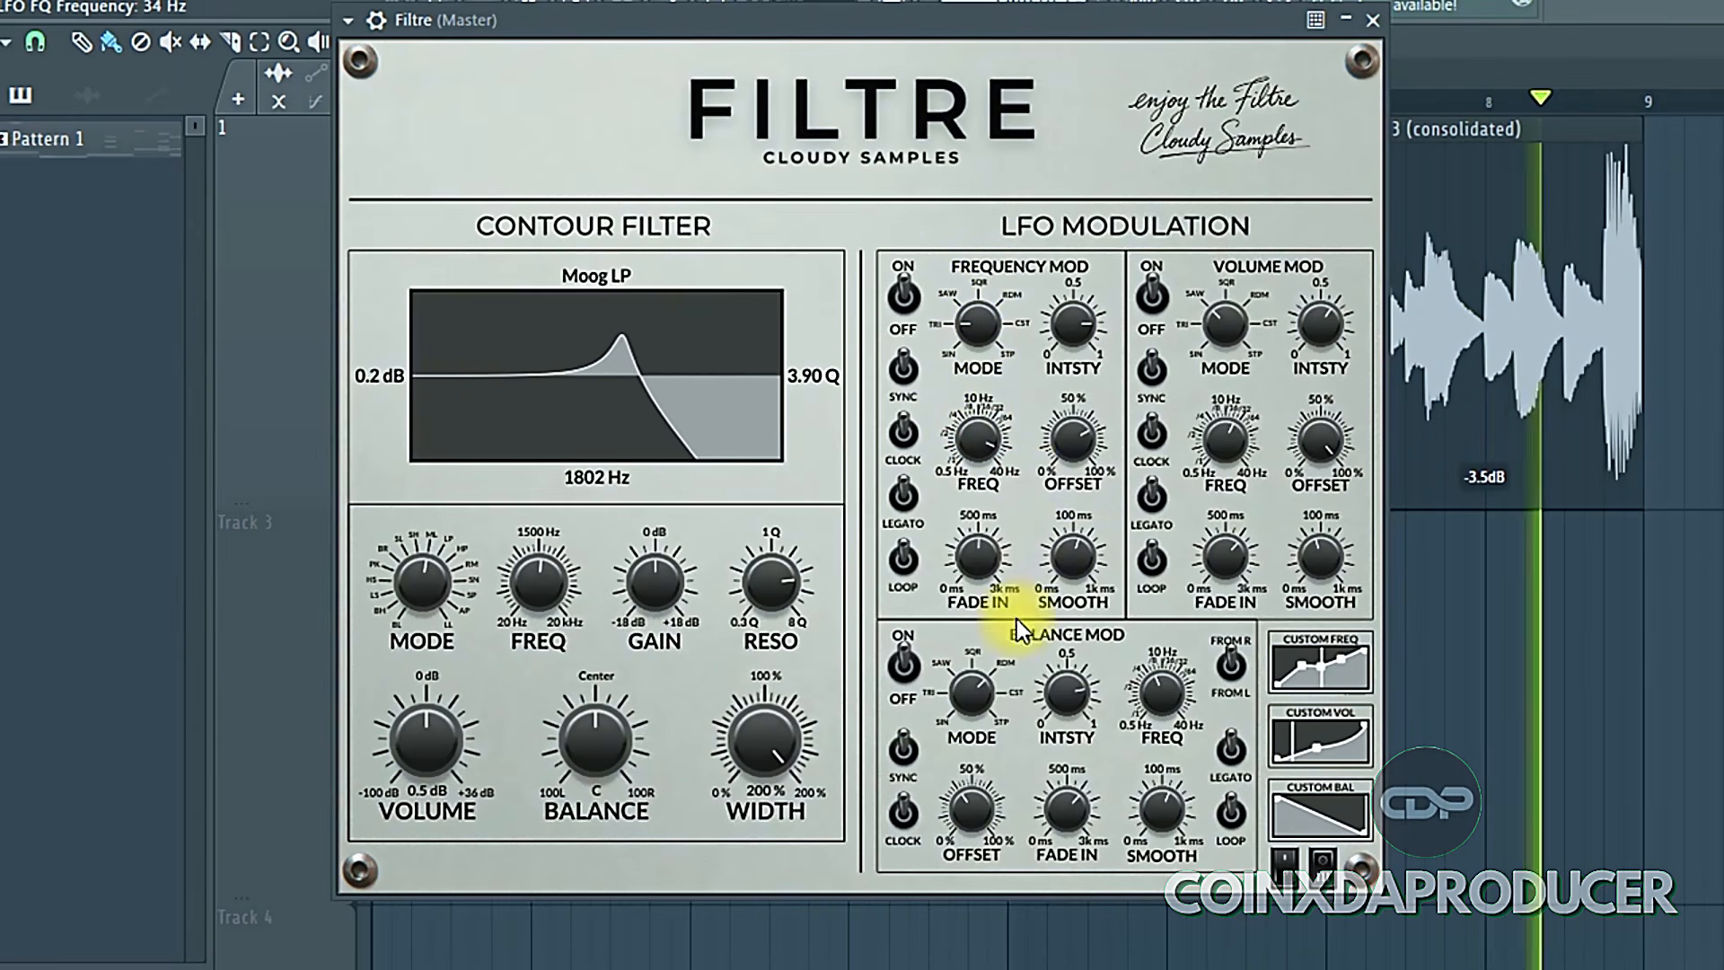
Step: Set the frequency modulation smooth to 22 ms and fade-in to 1.3 s, and raise the filter resonance to 5.51 Q
{"action": "left_click_drag", "start_coordinate": [969, 570], "coordinate": [1089, 369]}
{"action": "left_click_drag", "start_coordinate": [1056, 532], "coordinate": [1052, 763]}
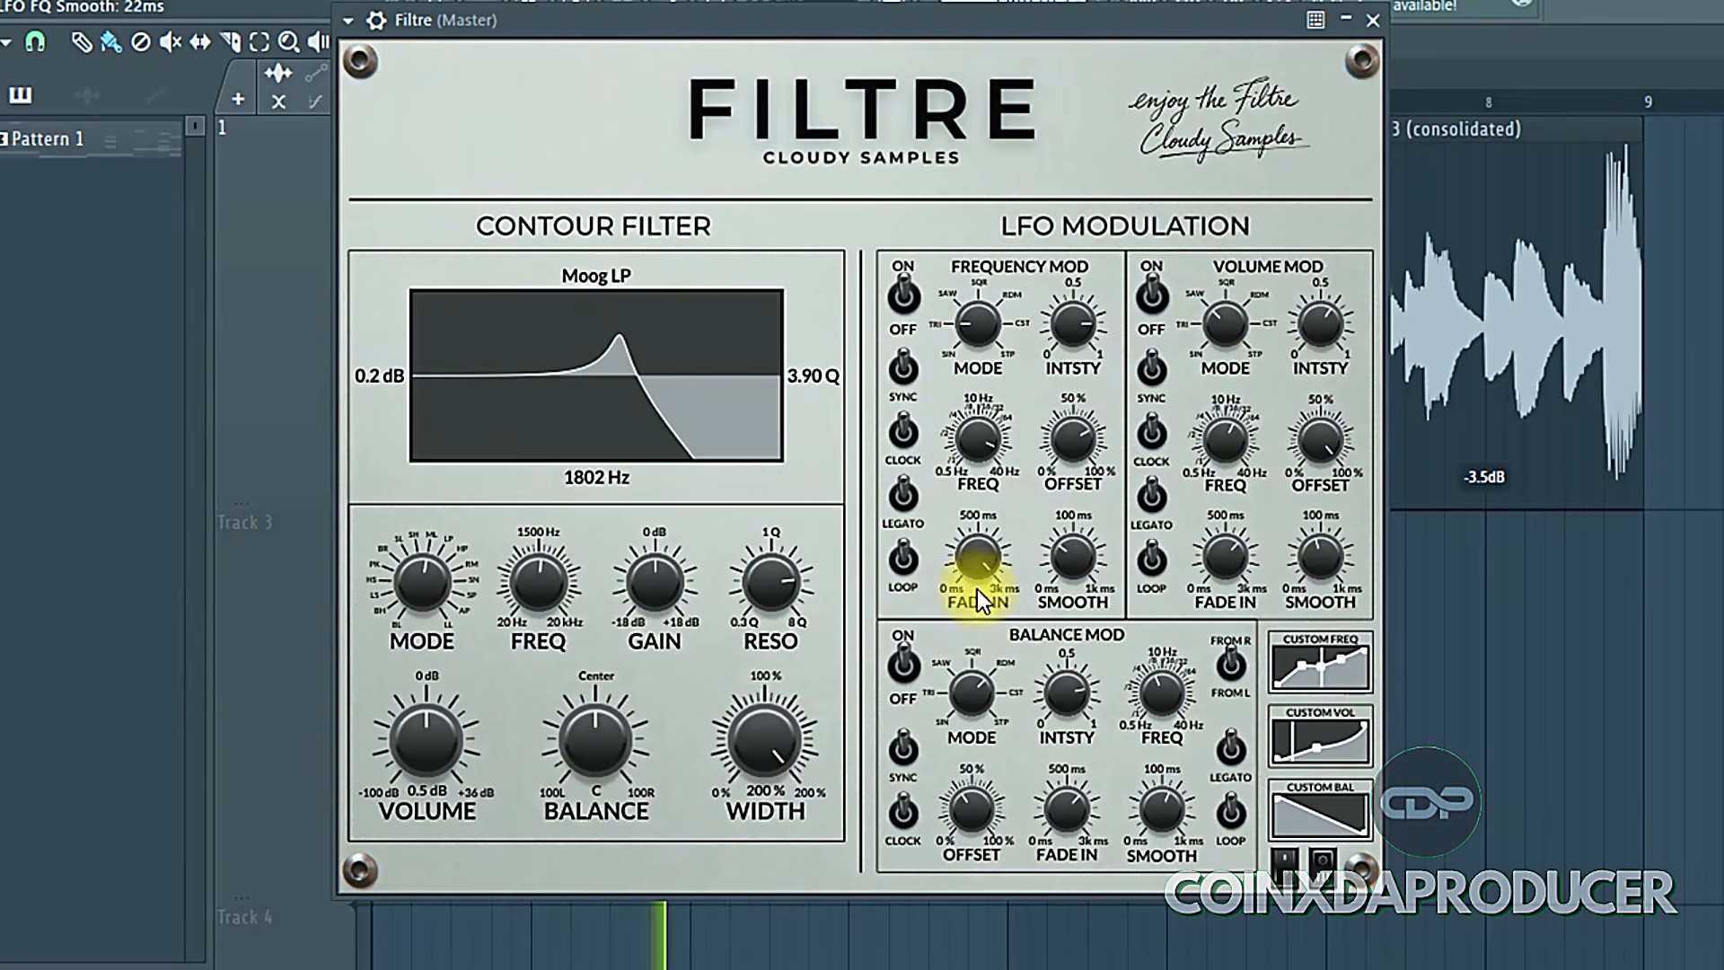
{"action": "left_click_drag", "start_coordinate": [977, 589], "coordinate": [968, 630]}
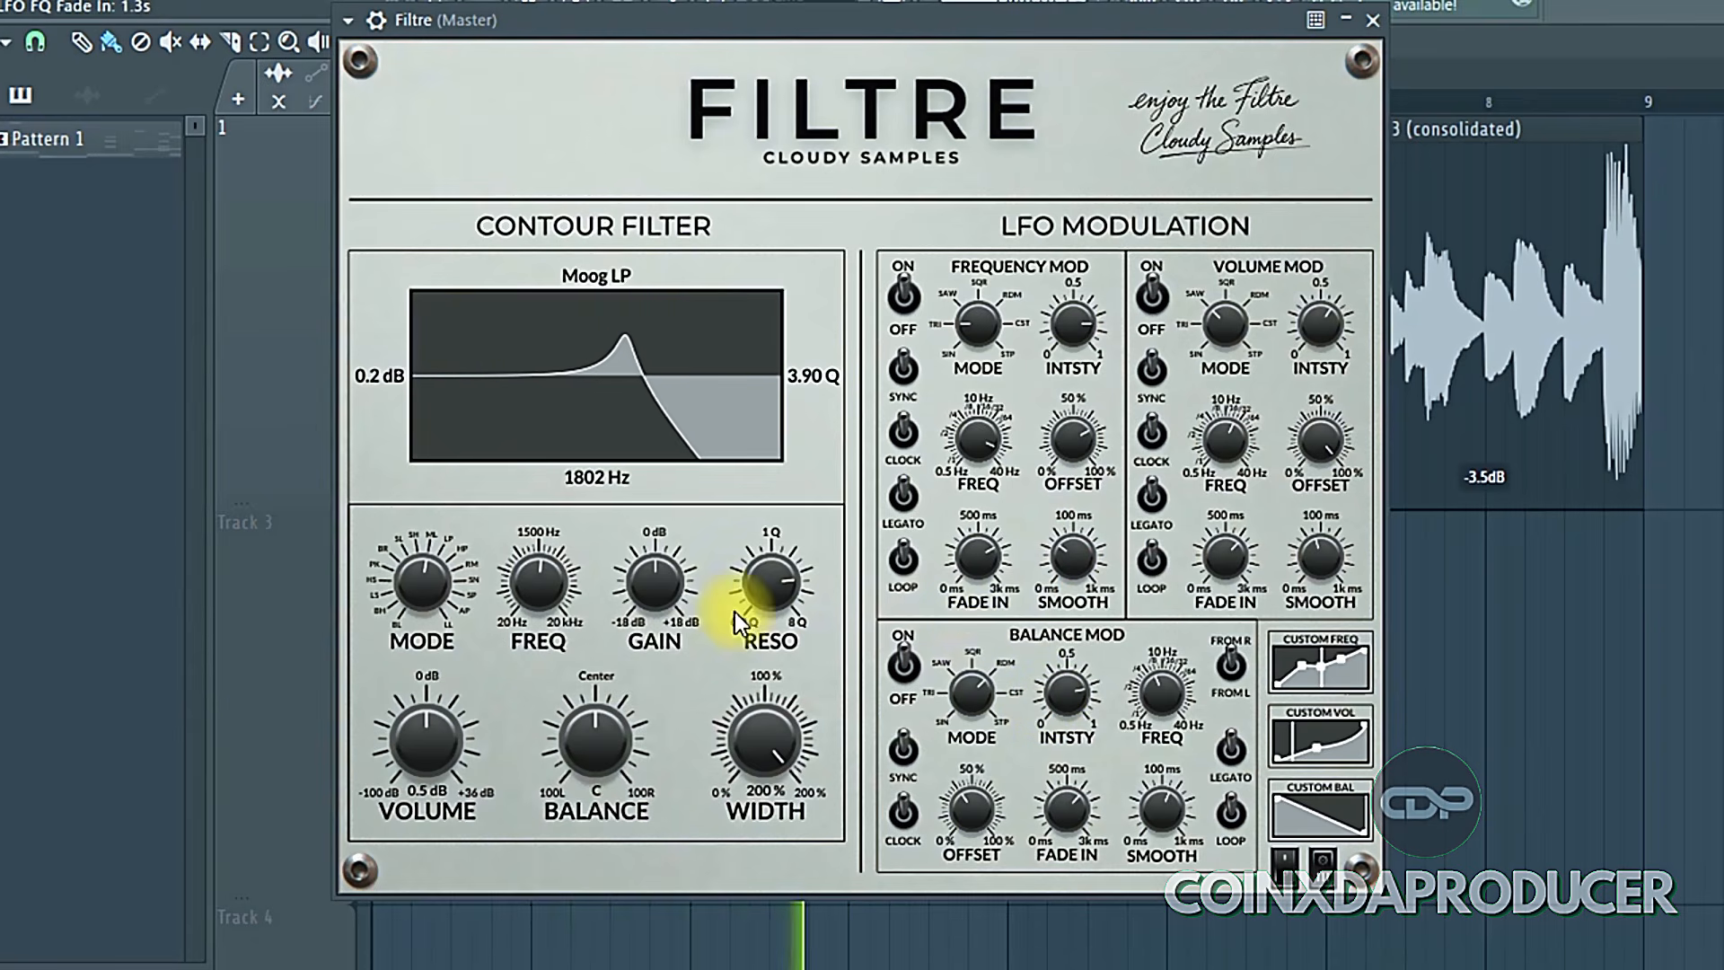
{"action": "mouse_move", "coordinate": [770, 587]}
{"action": "left_mouse_down"}
{"action": "mouse_move", "coordinate": [769, 537]}
{"action": "mouse_move", "coordinate": [770, 558]}
{"action": "left_mouse_up"}
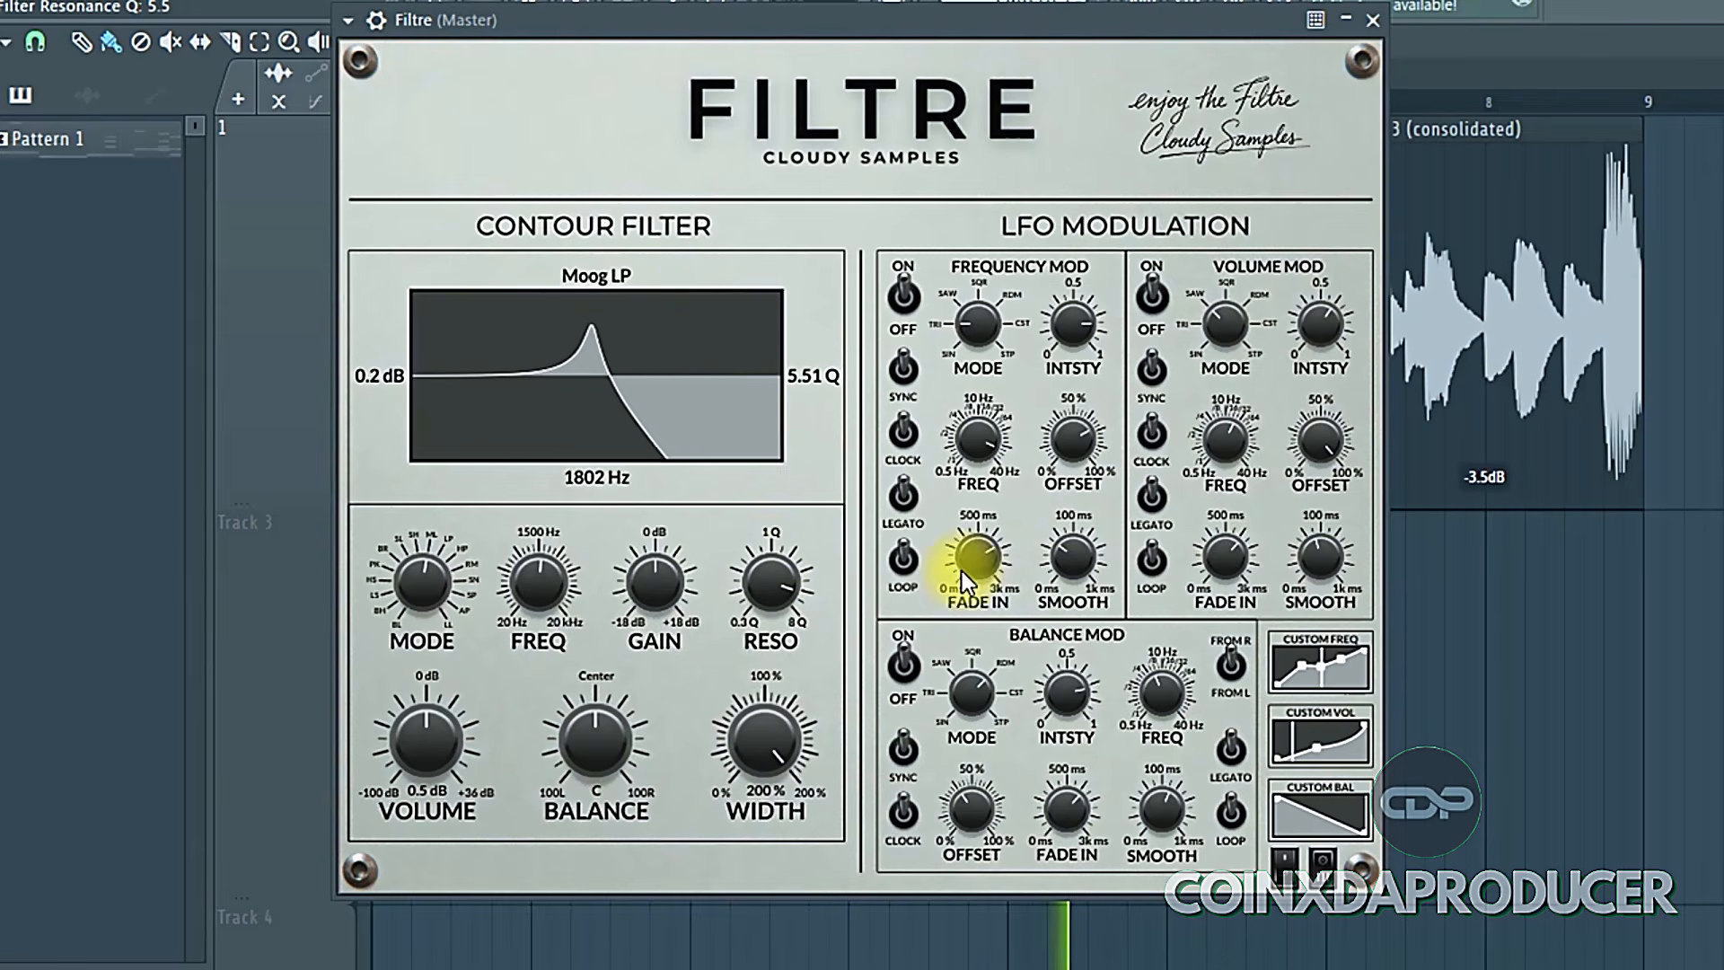
Step: Set the balance modulation mode to SAW and intensity to 0.4, and adjust its frequency
{"action": "left_click_drag", "start_coordinate": [971, 694], "coordinate": [968, 667]}
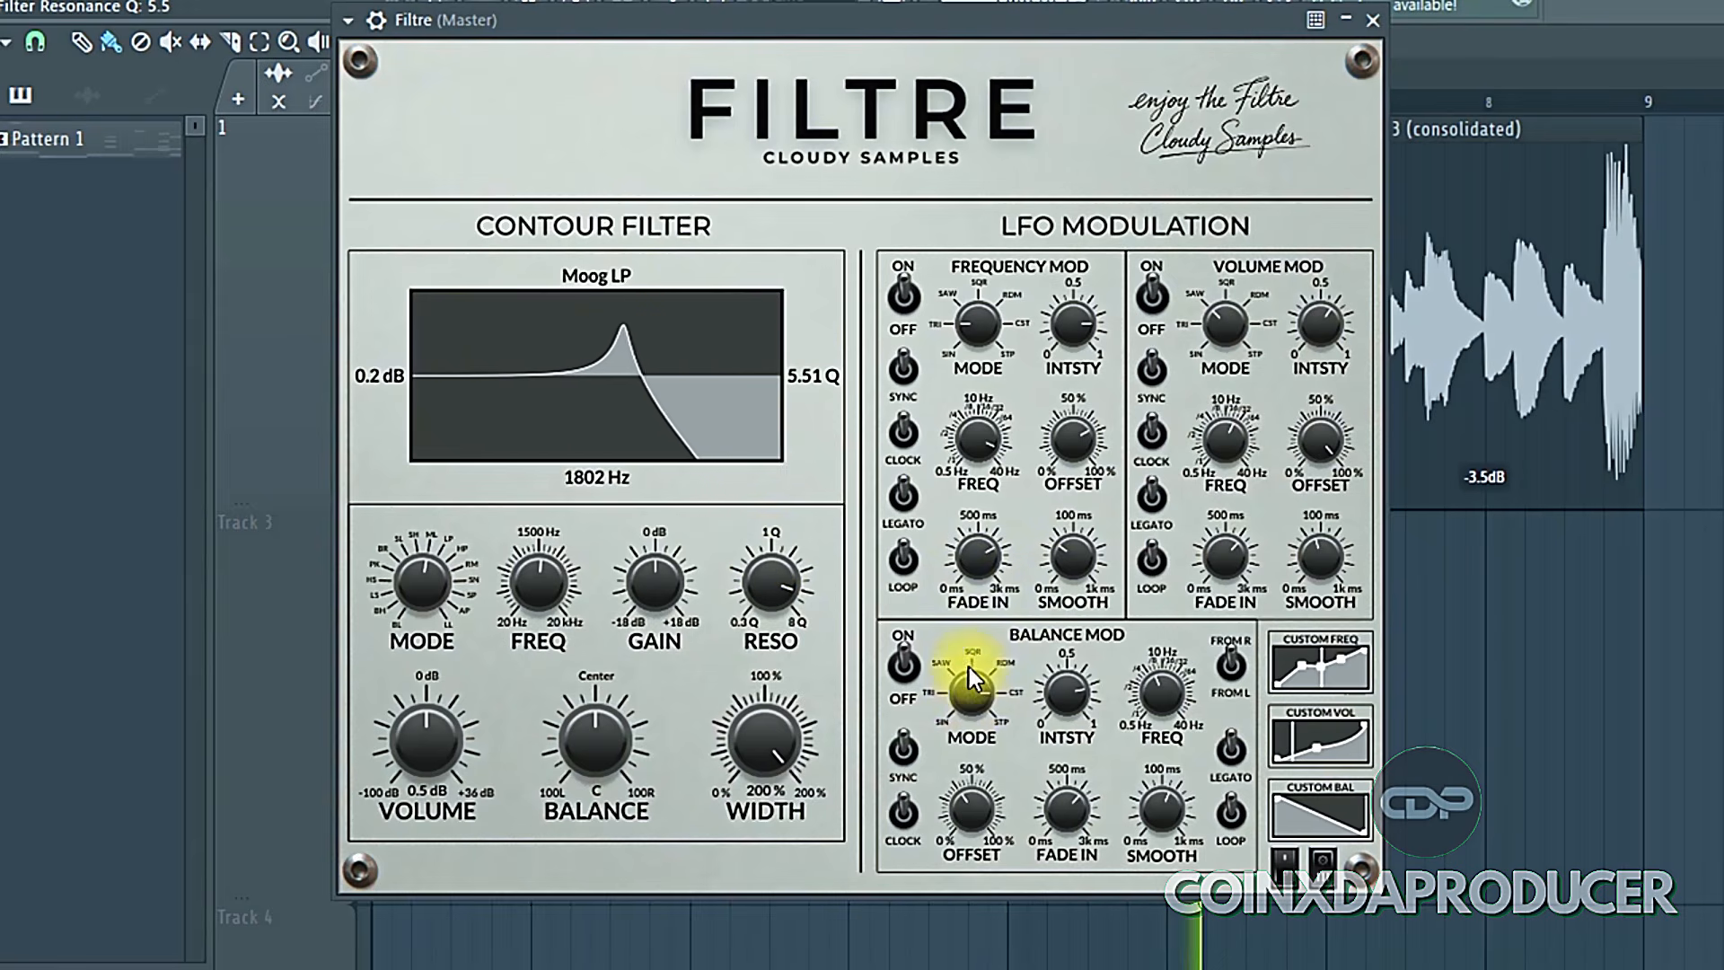
{"action": "left_click_drag", "start_coordinate": [977, 608], "coordinate": [971, 635]}
{"action": "left_click_drag", "start_coordinate": [1064, 692], "coordinate": [1071, 796]}
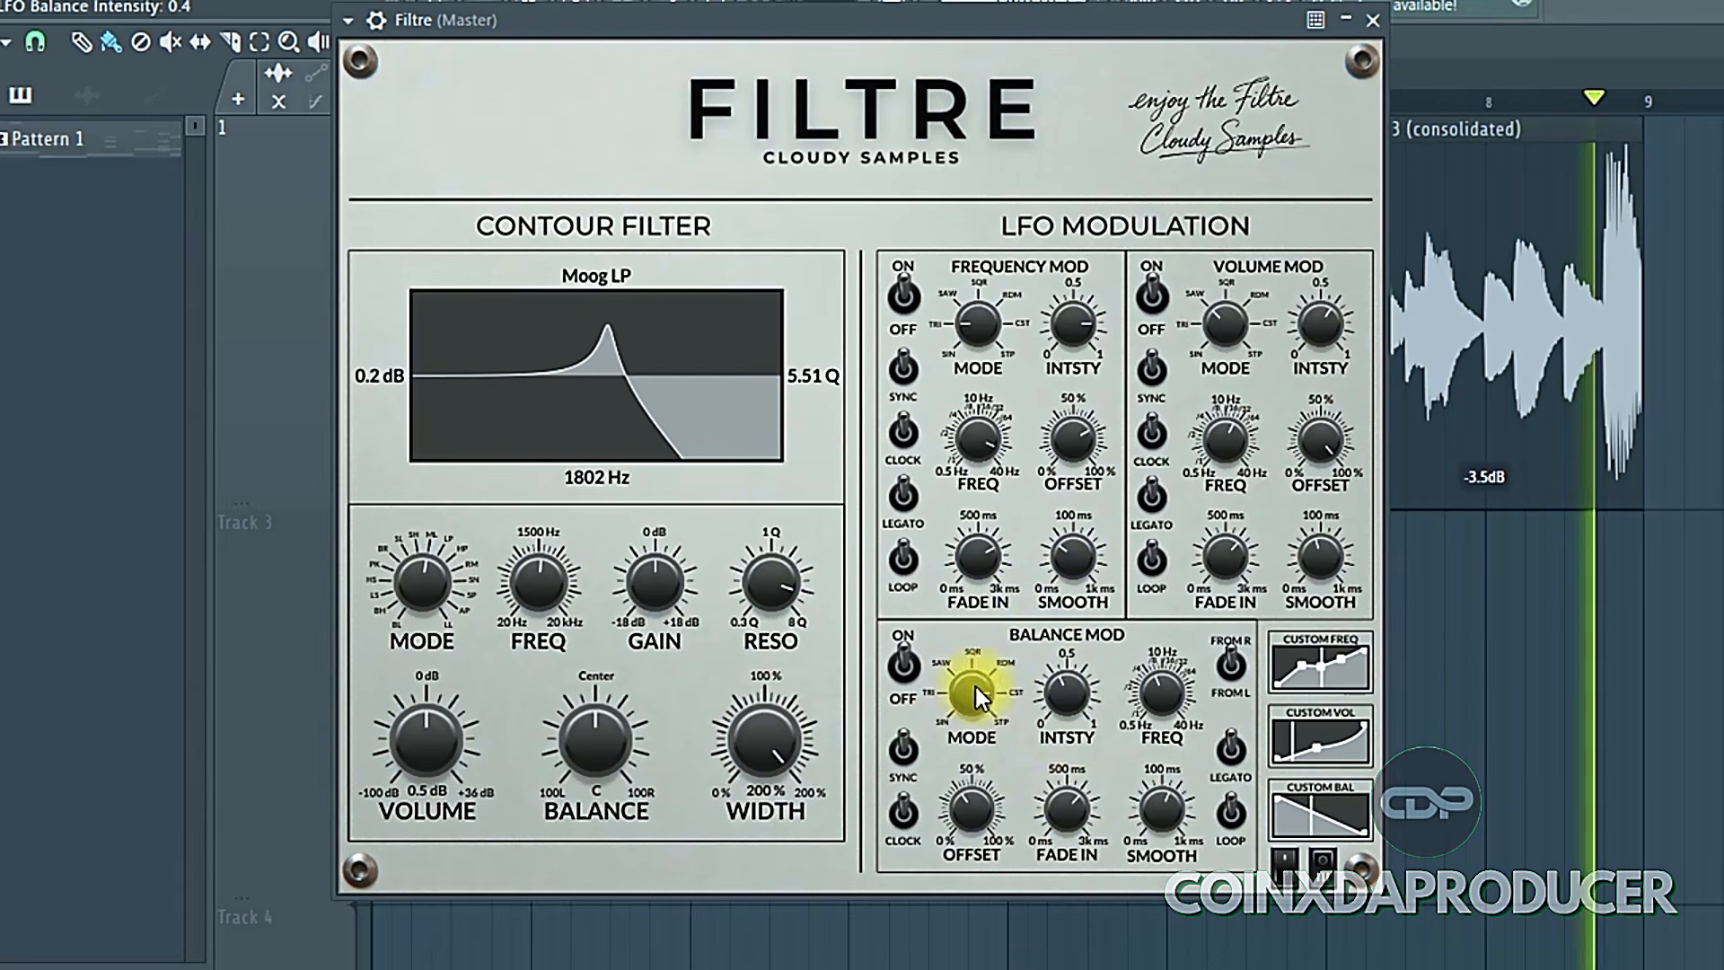
{"action": "left_click_drag", "start_coordinate": [975, 686], "coordinate": [955, 792]}
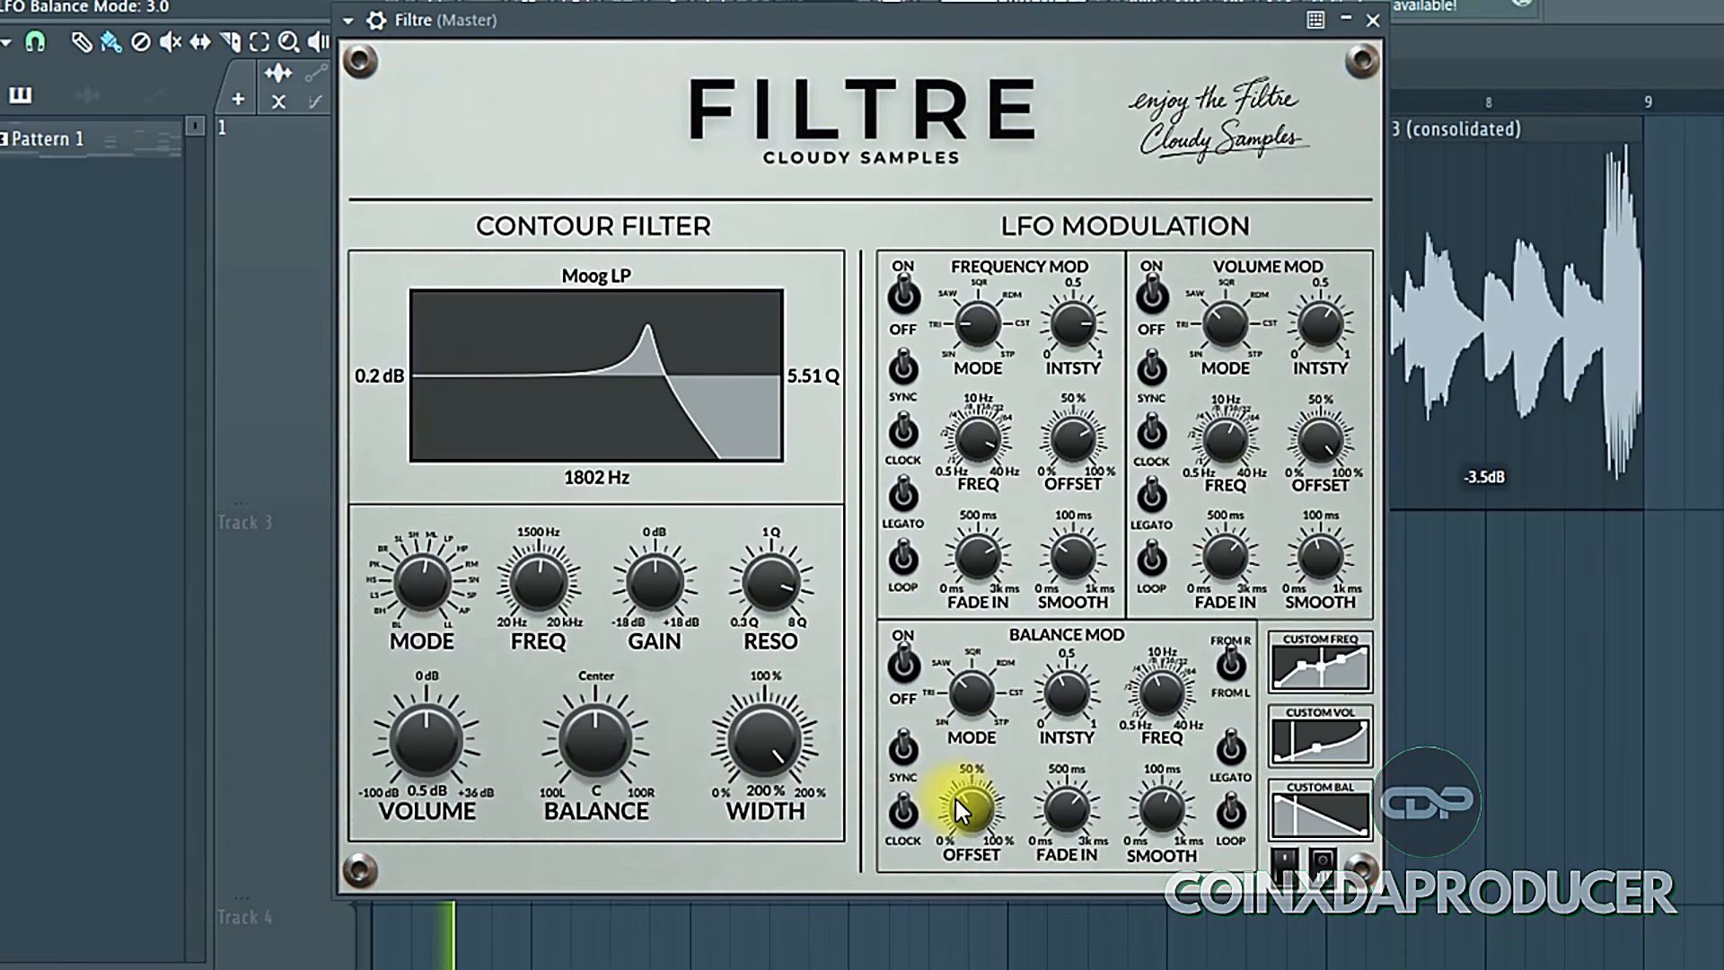
{"action": "left_click_drag", "start_coordinate": [1154, 697], "coordinate": [1181, 663]}
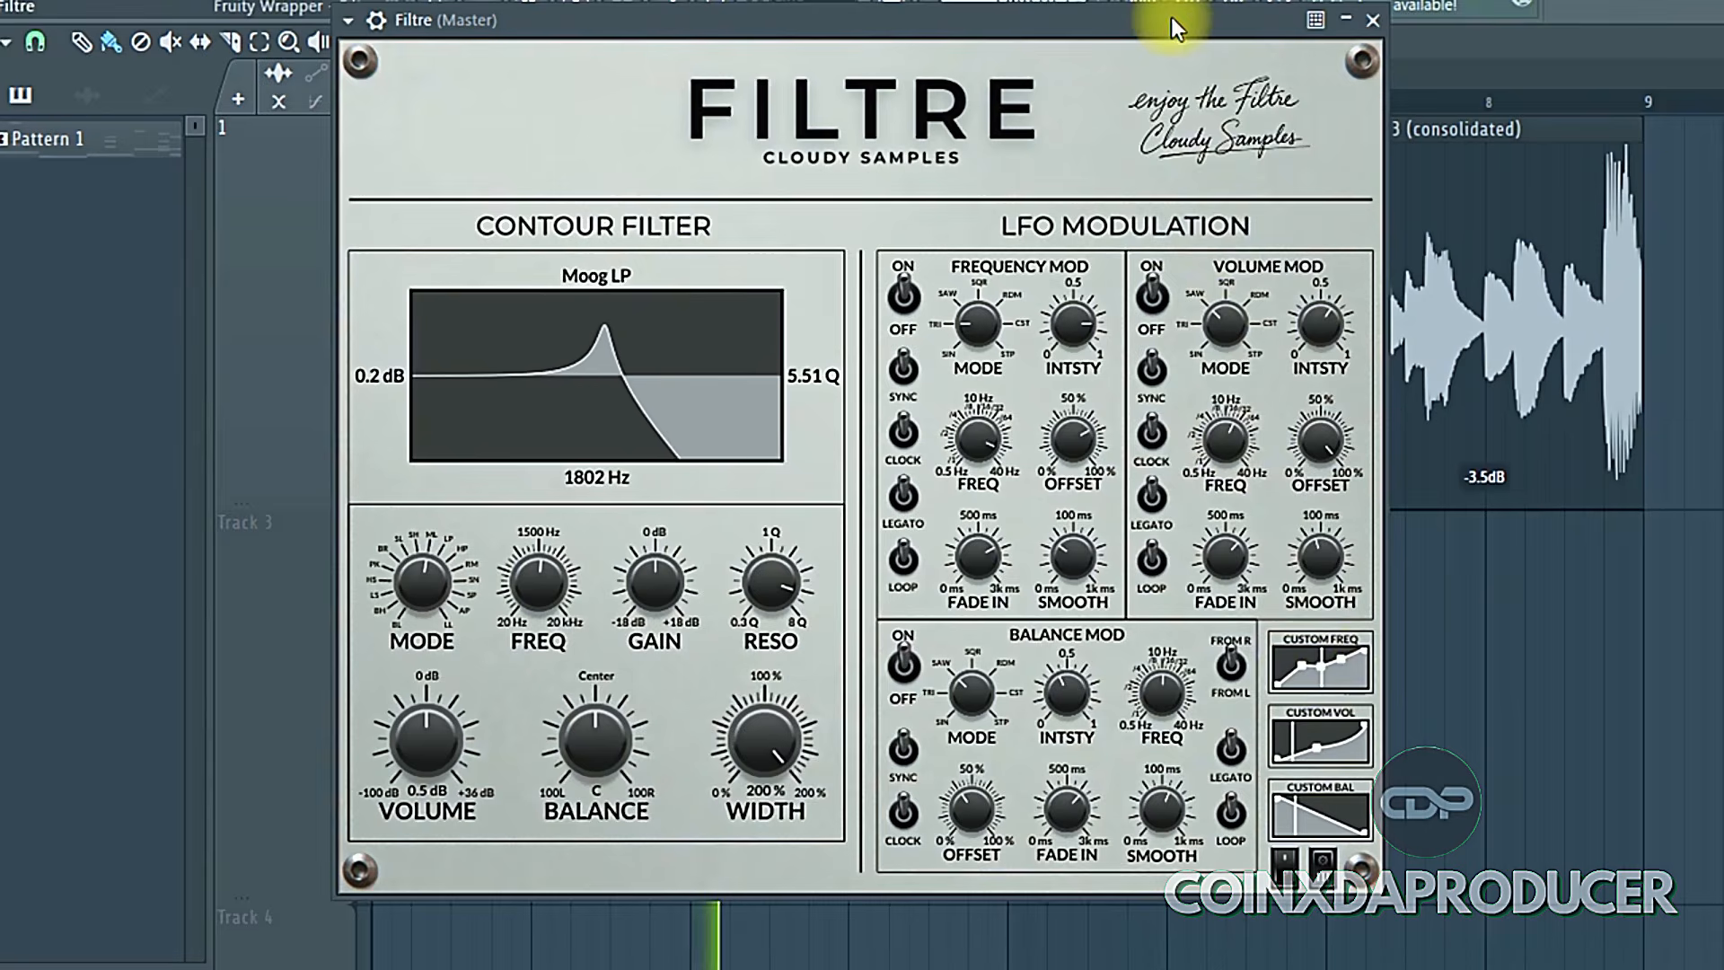
Step: Reshape the custom frequency curve, and set the balance modulation offset to 62% and smooth time to 260 ms
{"action": "left_click_drag", "start_coordinate": [1170, 18], "coordinate": [1100, 52]}
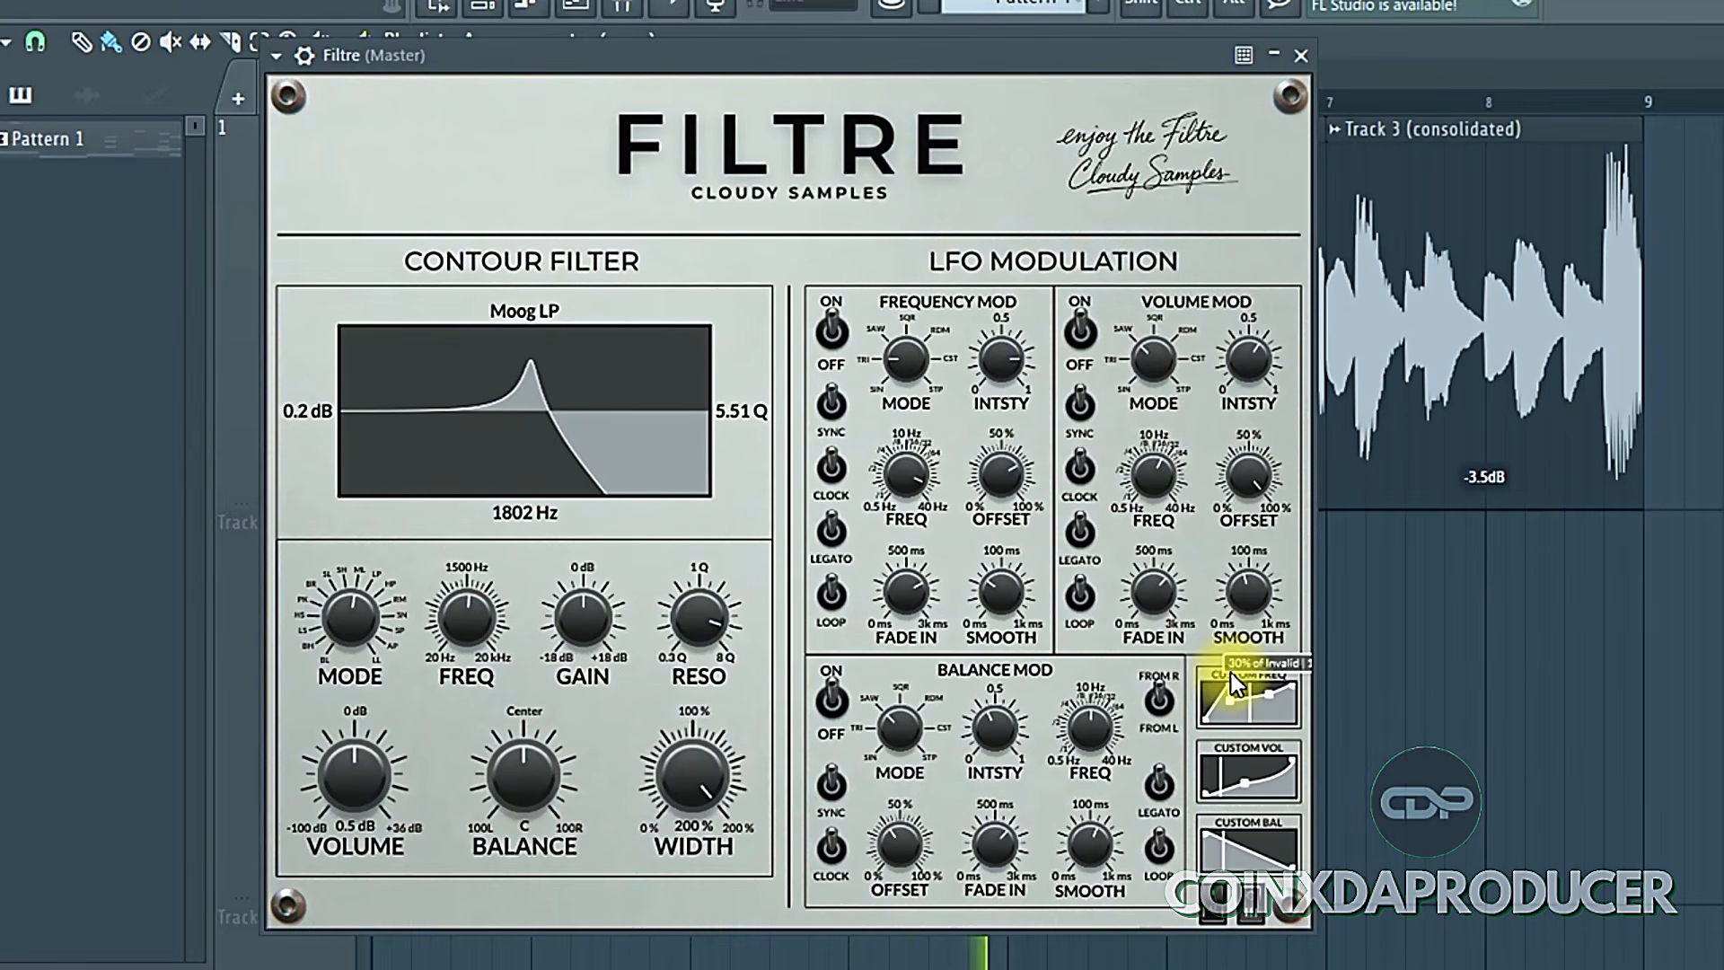
{"action": "left_click_drag", "start_coordinate": [1227, 691], "coordinate": [1256, 701]}
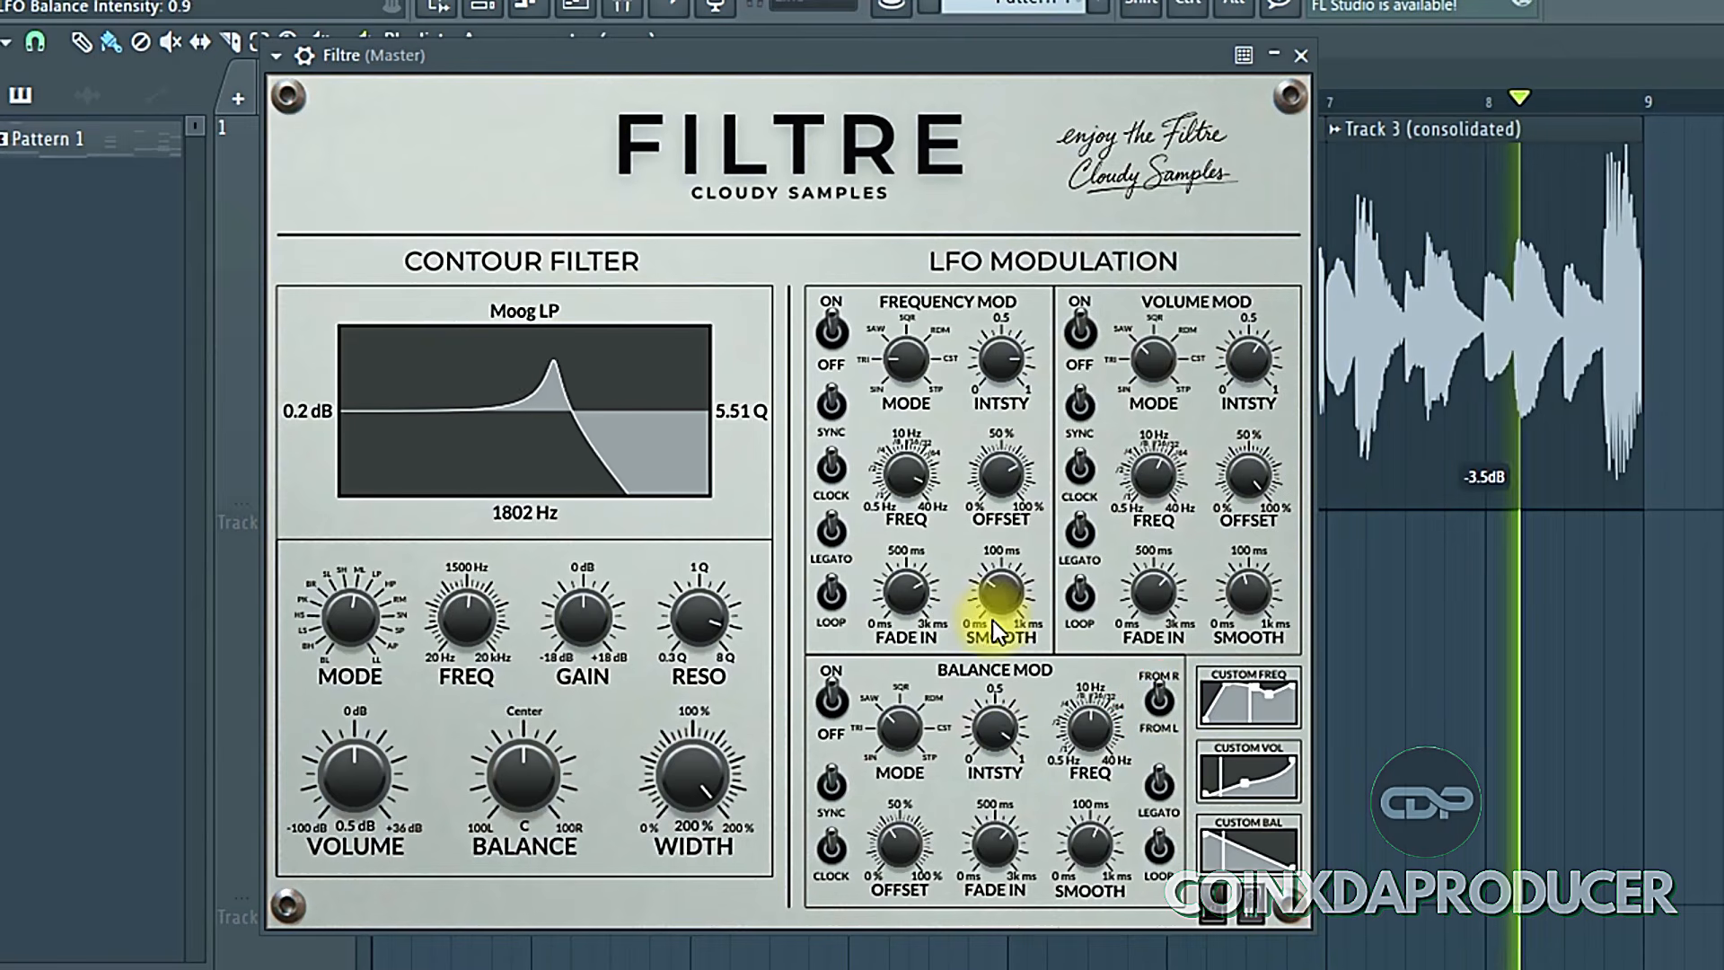
{"action": "left_click_drag", "start_coordinate": [888, 845], "coordinate": [890, 792]}
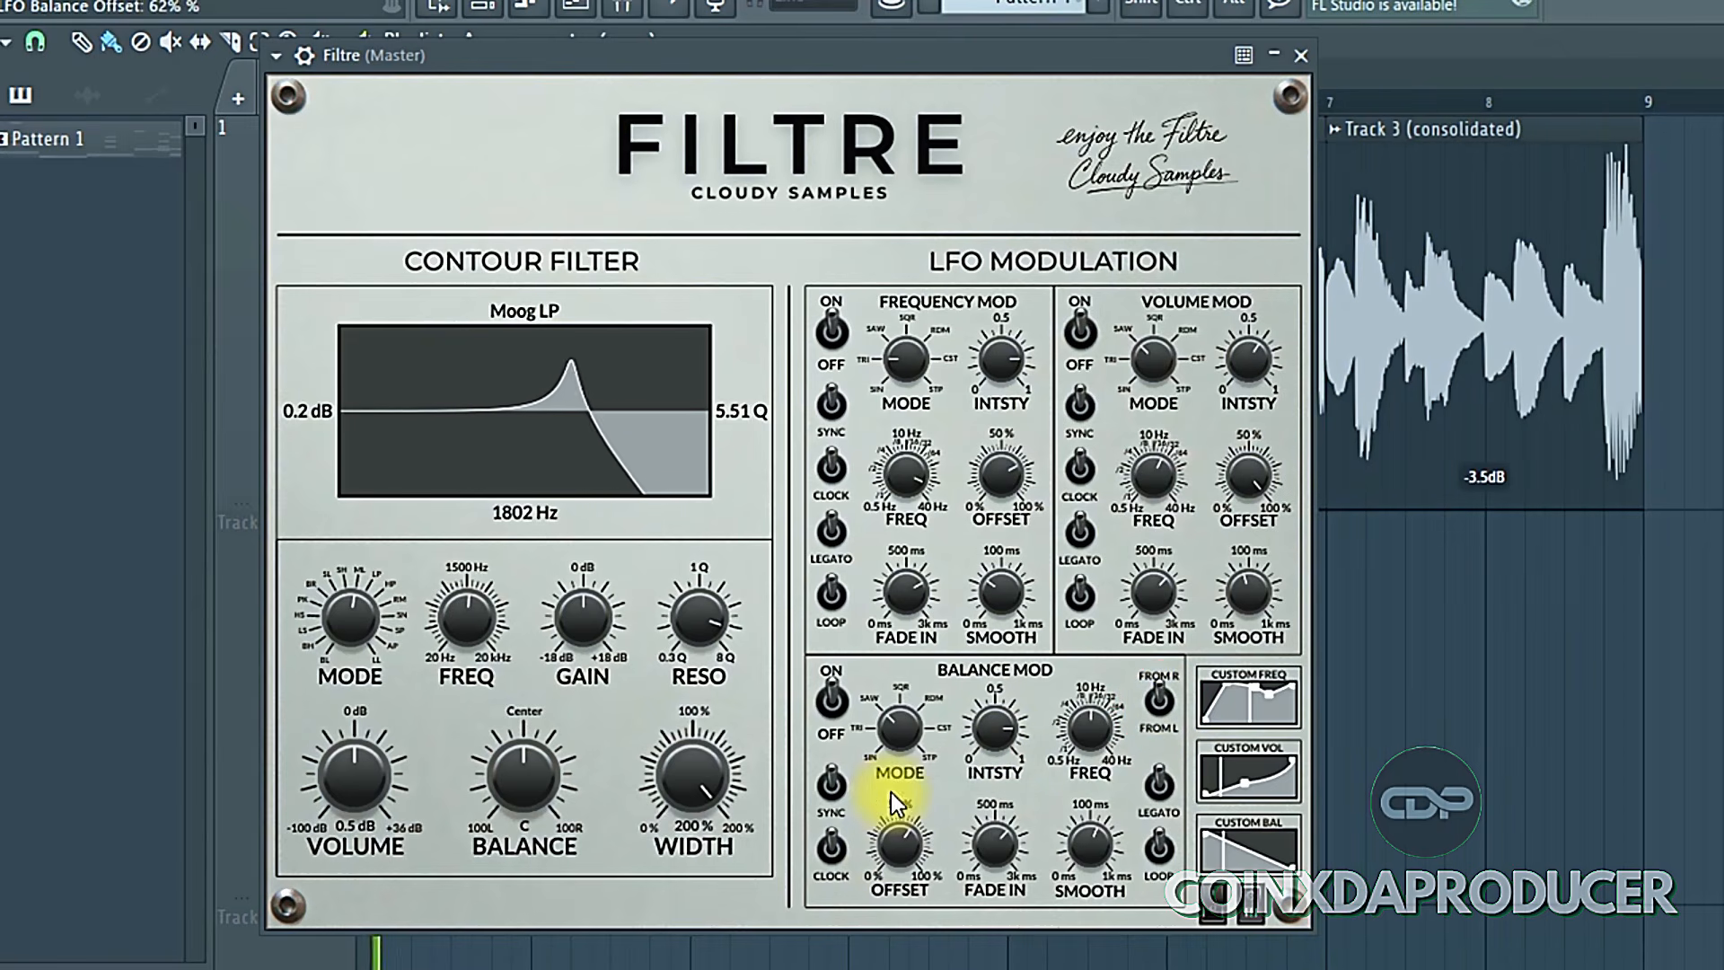
{"action": "left_click_drag", "start_coordinate": [1132, 825], "coordinate": [1115, 791]}
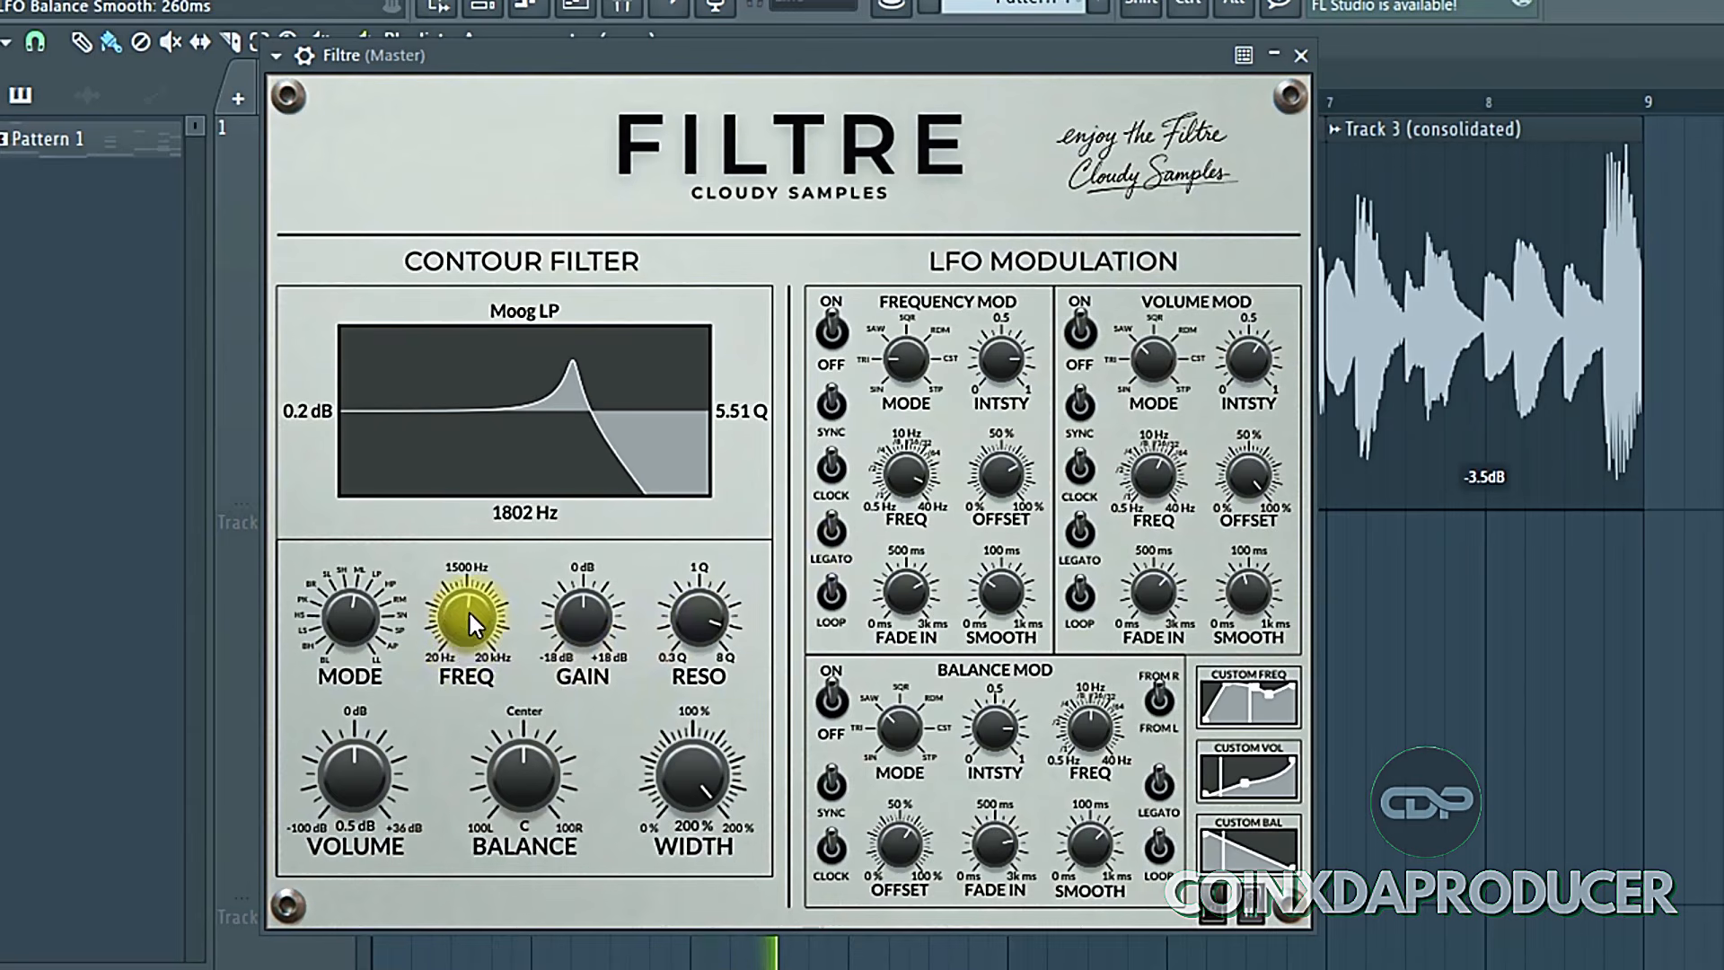
Step: Raise the contour filter frequency to 9448 Hz and the master volume to 8.5 dB
{"action": "left_click_drag", "start_coordinate": [471, 612], "coordinate": [468, 534]}
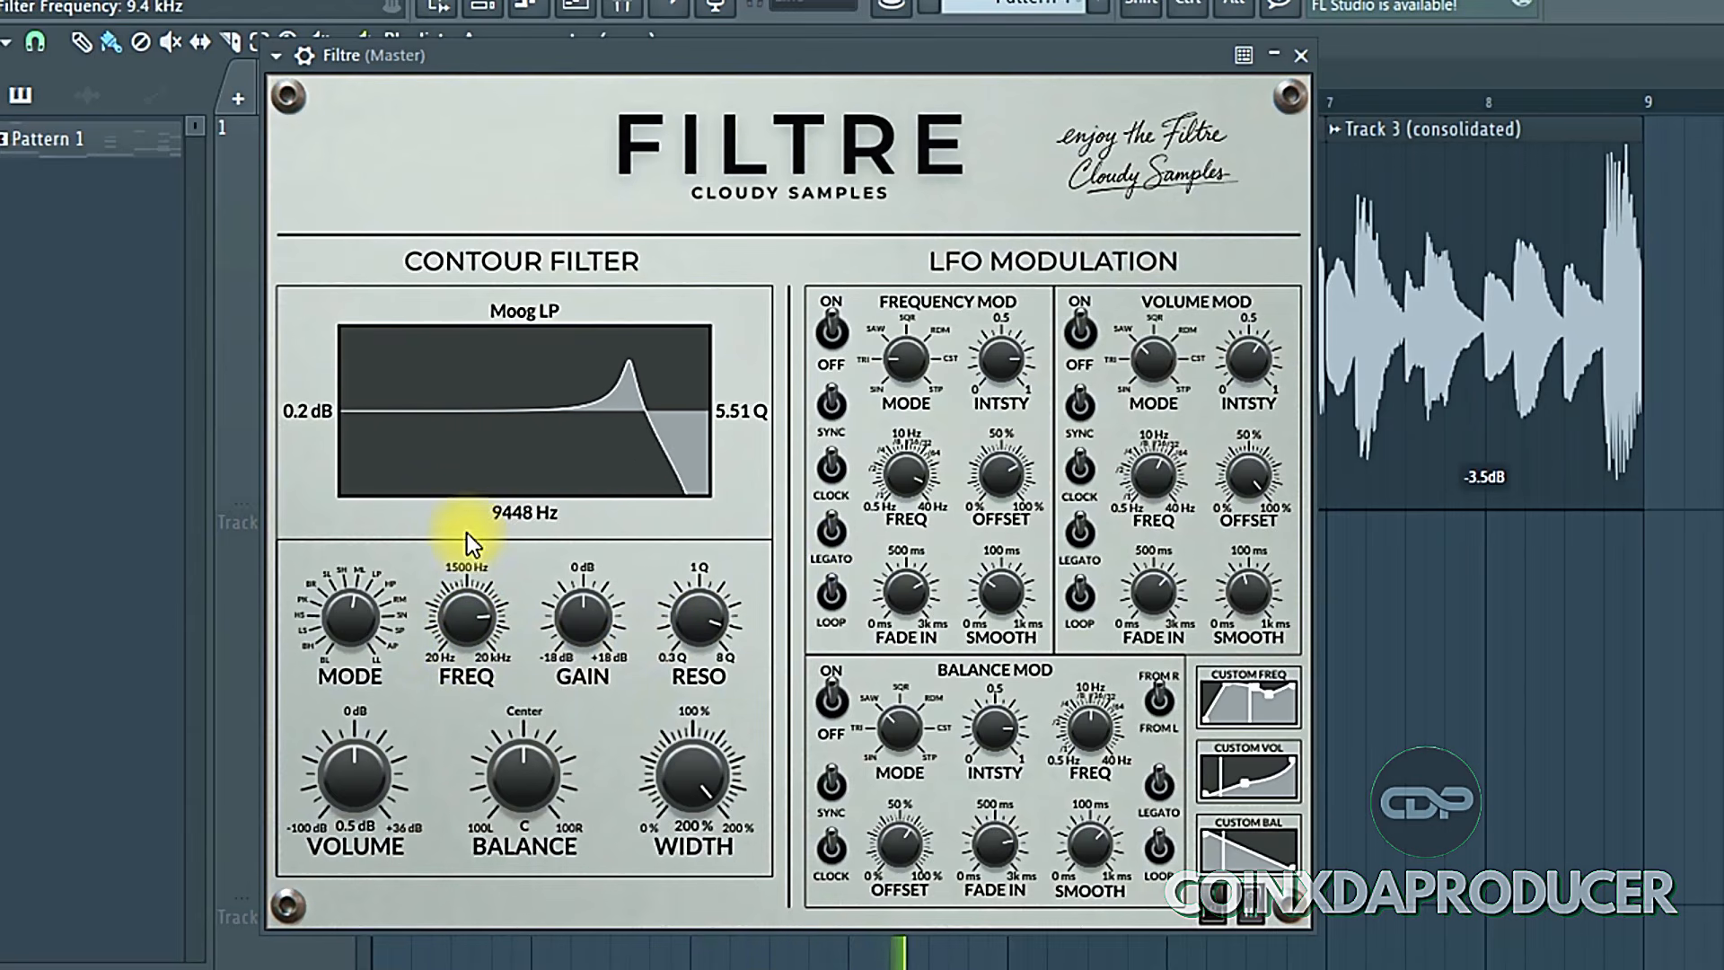
{"action": "mouse_move", "coordinate": [364, 766]}
{"action": "left_mouse_down"}
{"action": "mouse_move", "coordinate": [373, 698]}
{"action": "mouse_move", "coordinate": [376, 735]}
{"action": "left_mouse_up"}
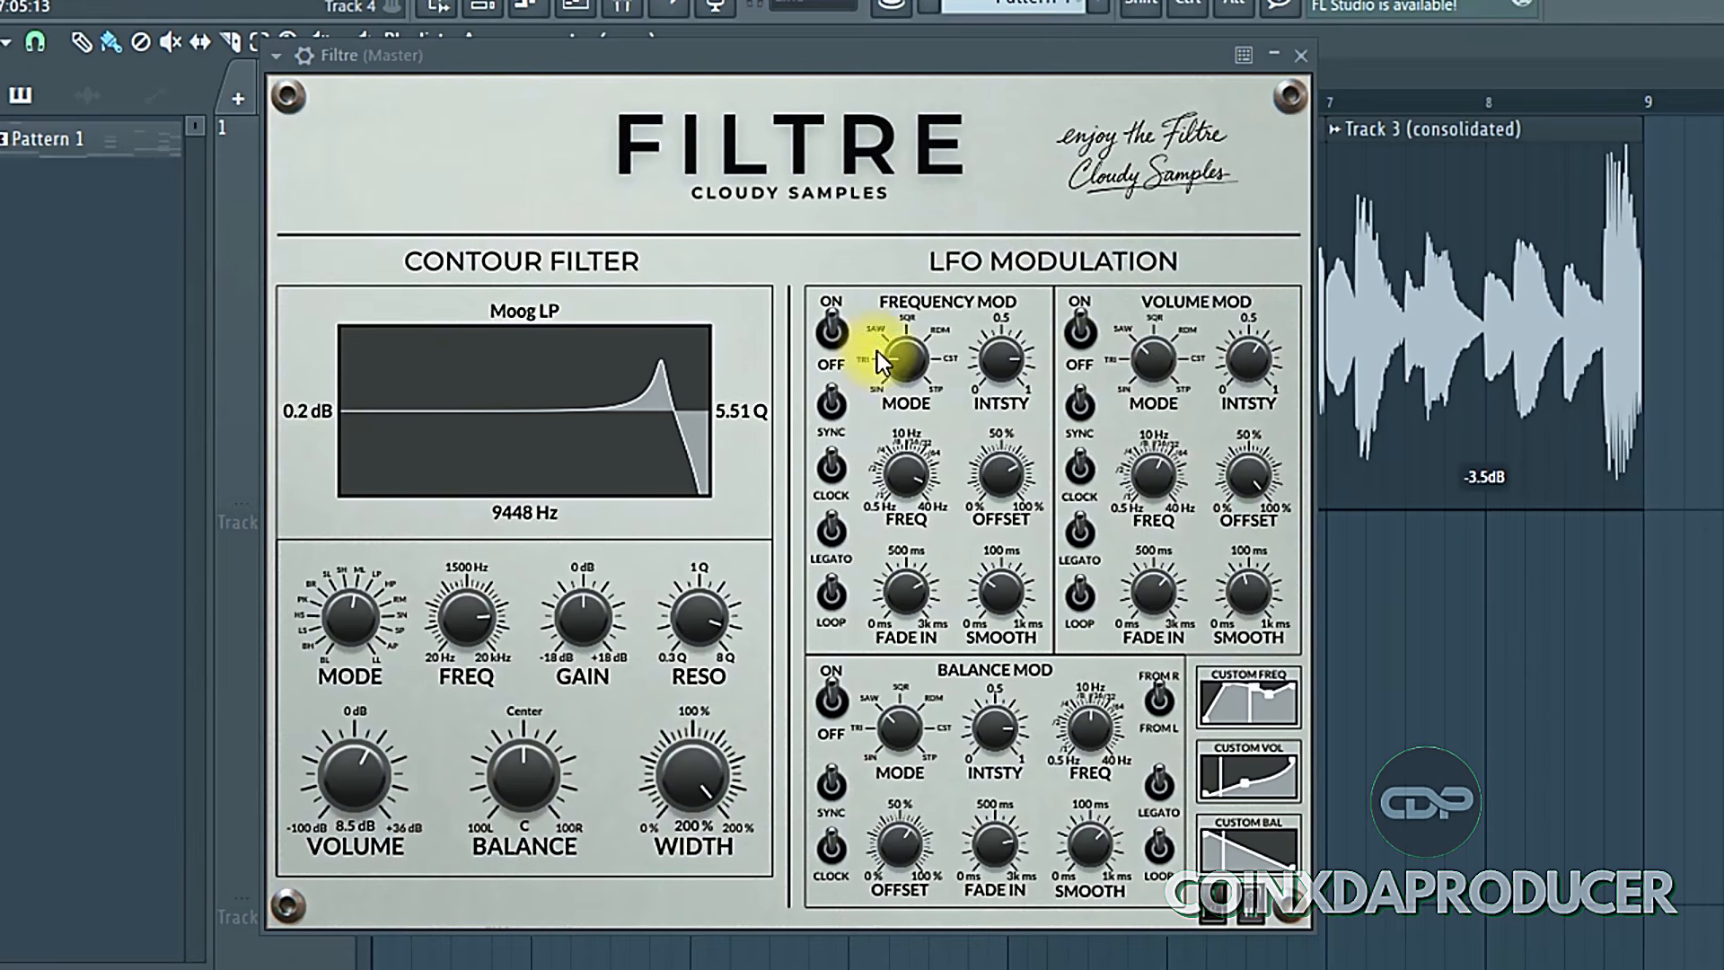
Step: Turn off the frequency, balance and volume modulation
{"action": "left_click", "coordinate": [825, 318]}
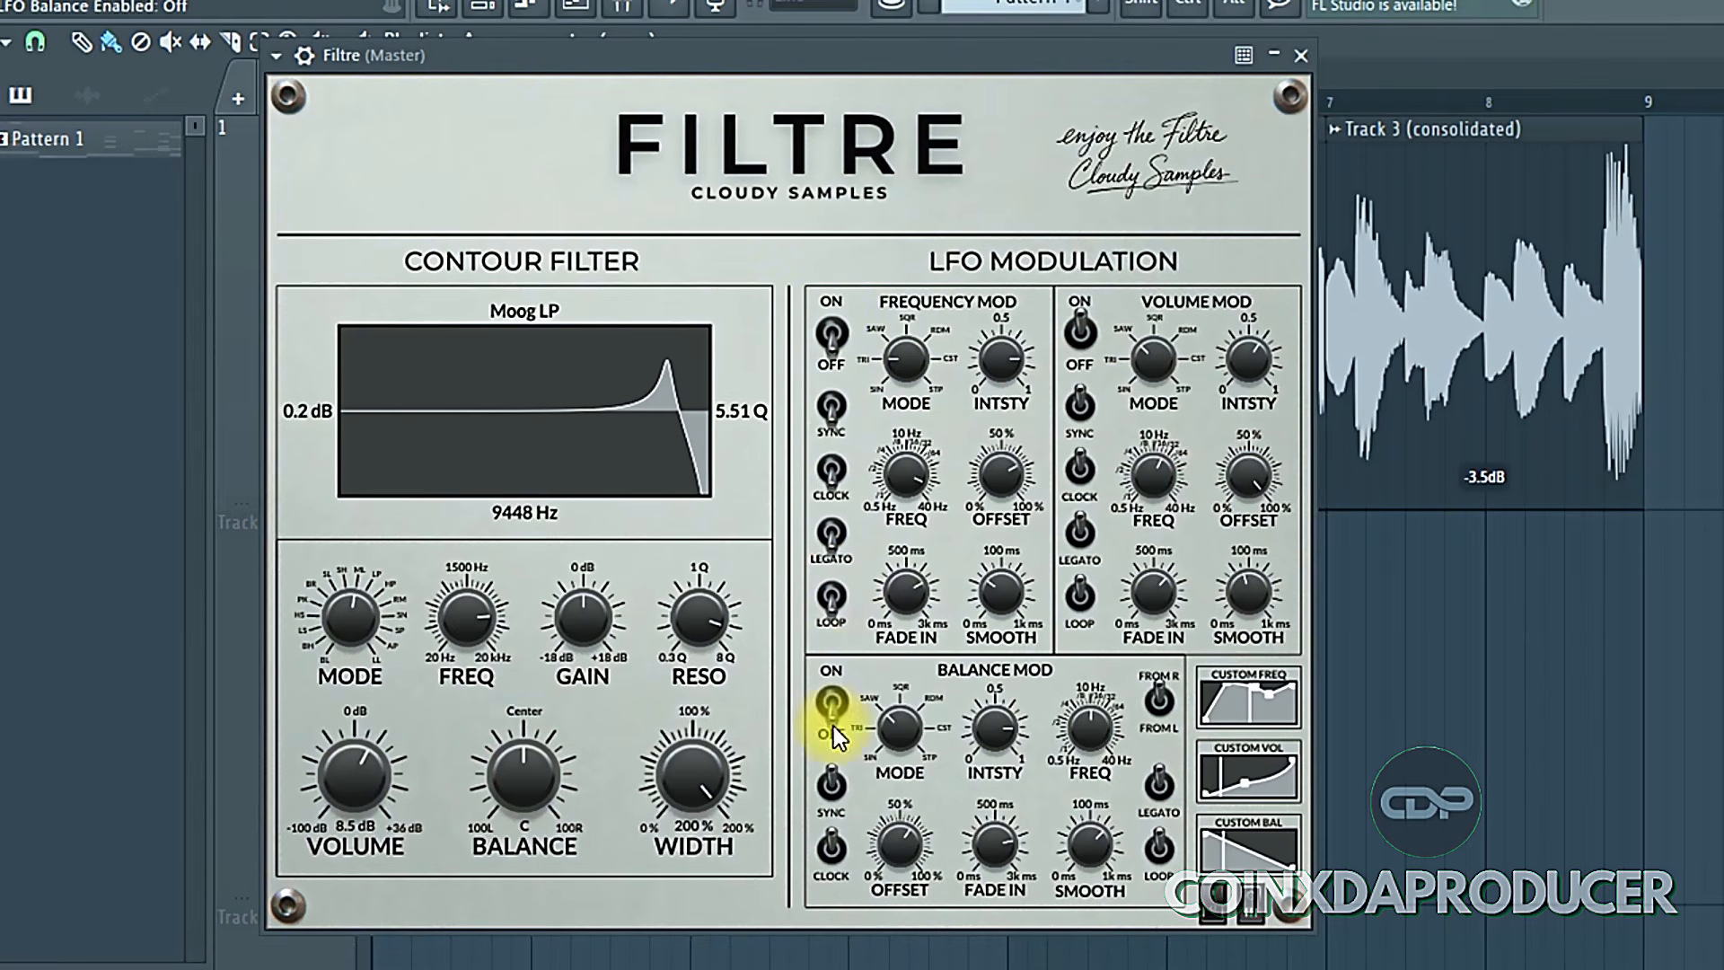
{"action": "left_click", "coordinate": [1078, 330]}
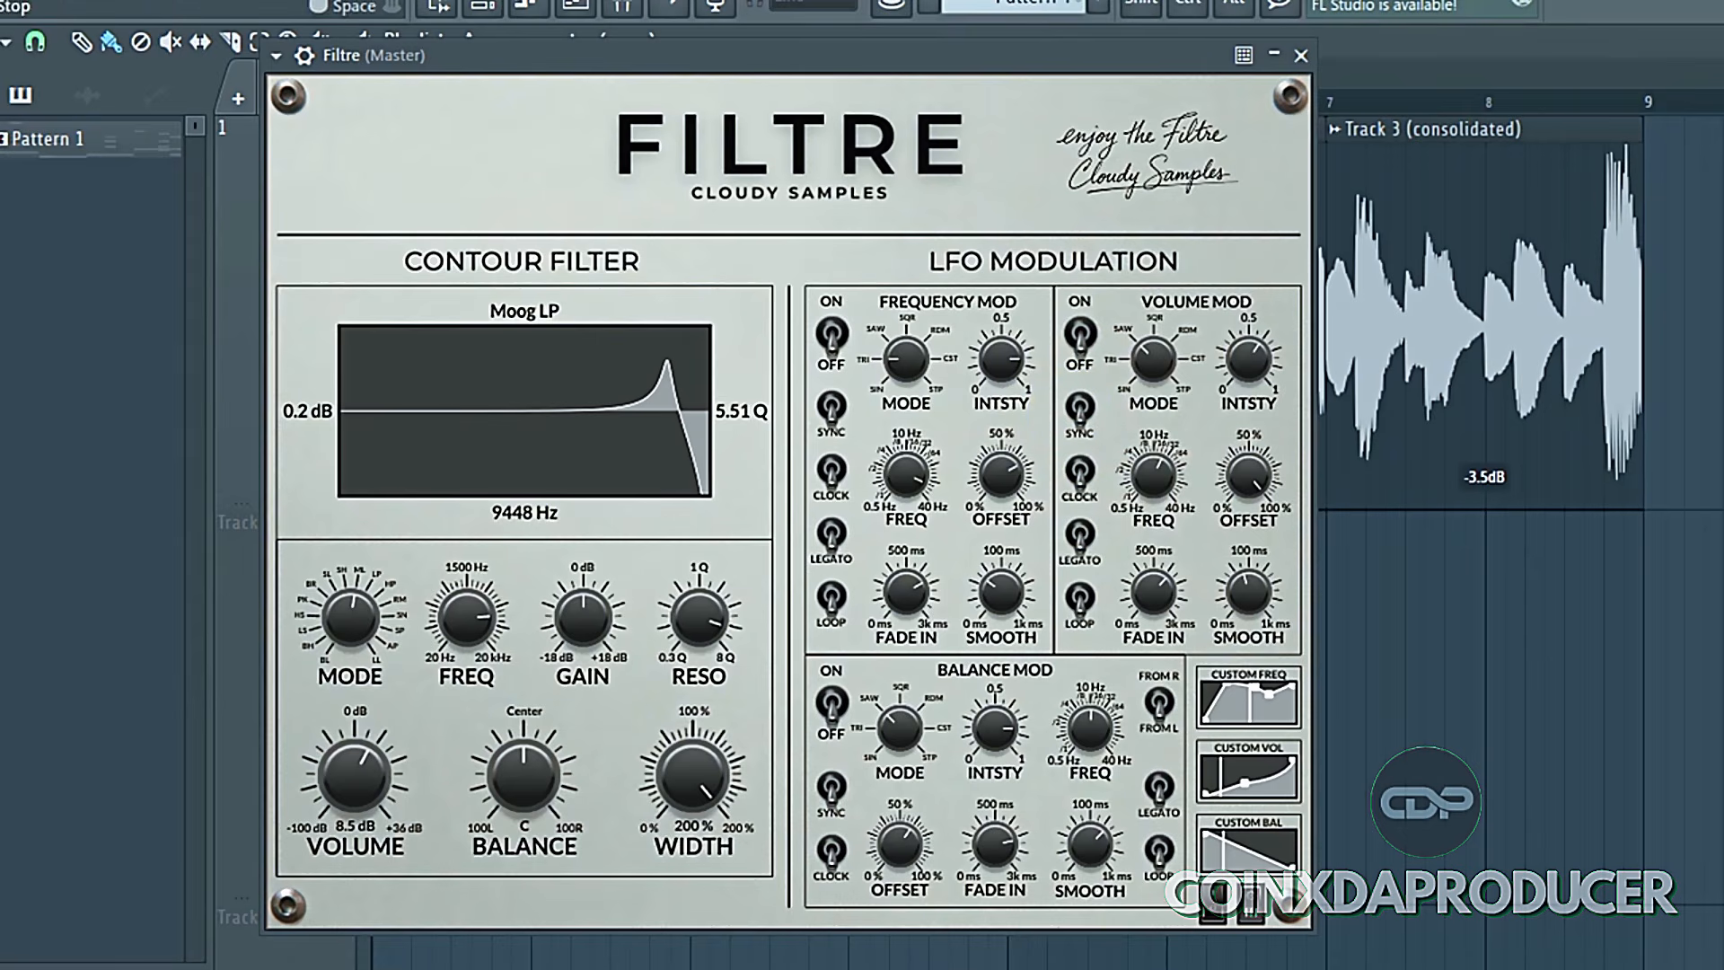
Step: Sweep the master width down to 52% and back up to 200%
{"action": "left_click_drag", "start_coordinate": [692, 774], "coordinate": [693, 861]}
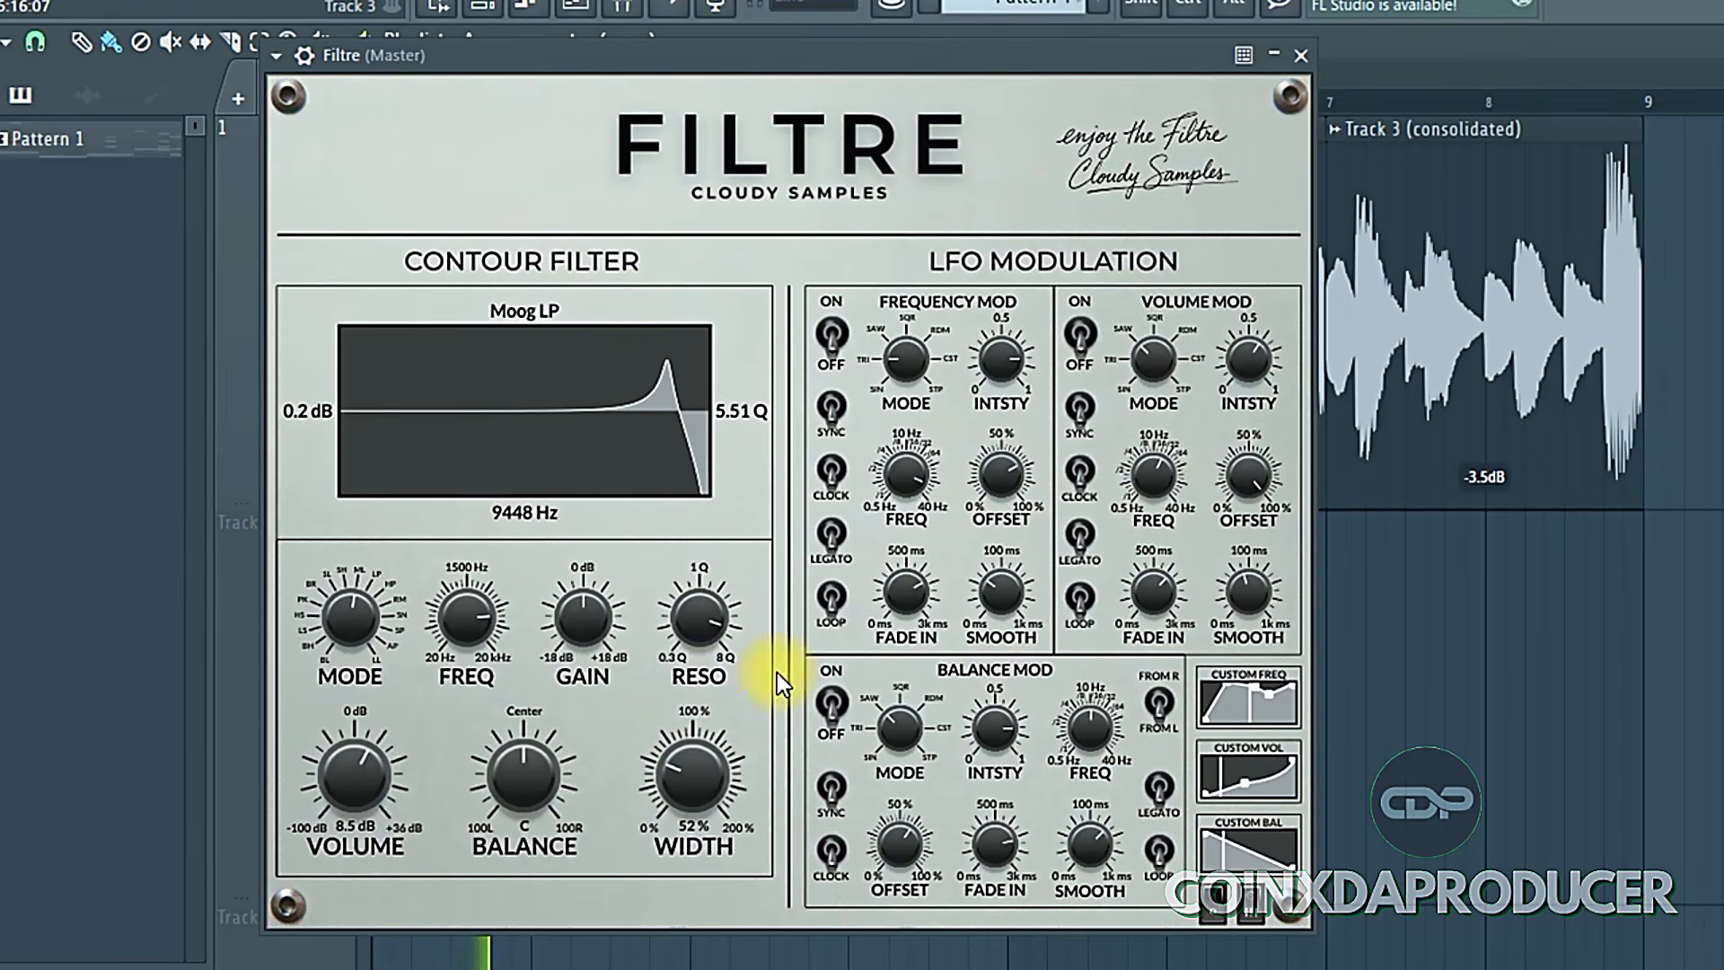
{"action": "left_click_drag", "start_coordinate": [700, 739], "coordinate": [720, 358]}
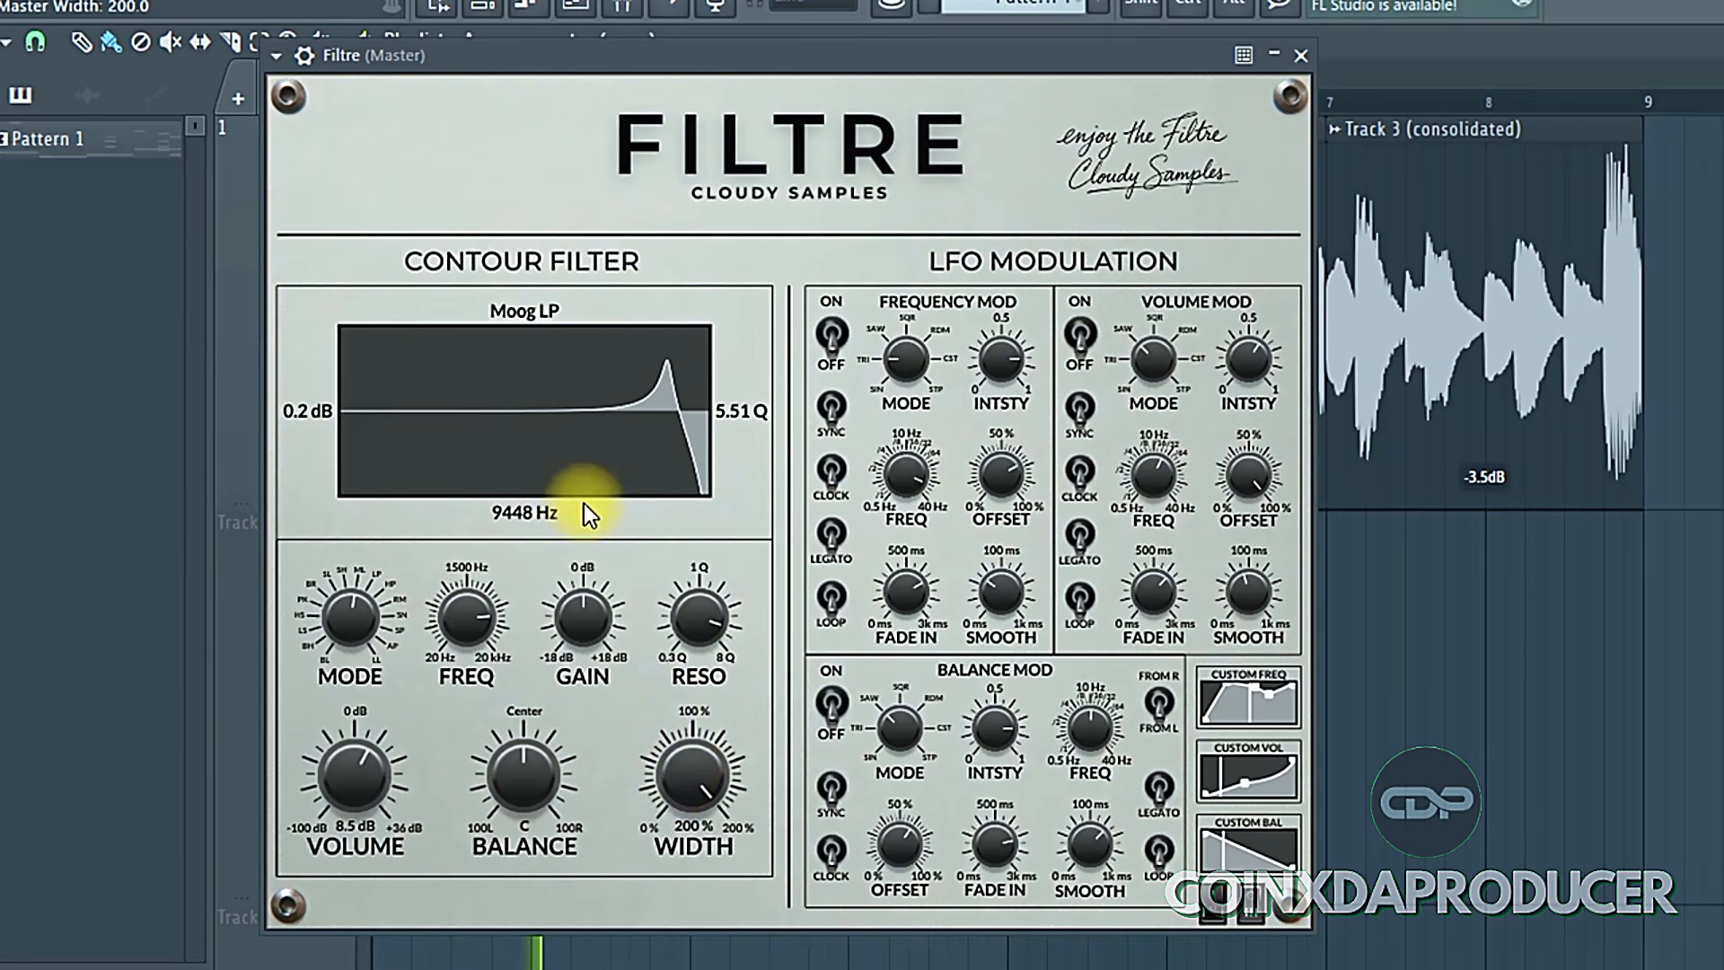
Step: Lower the filter resonance to 0.94 Q and the master volume to -3.9 dB
{"action": "left_click_drag", "start_coordinate": [710, 639], "coordinate": [699, 707]}
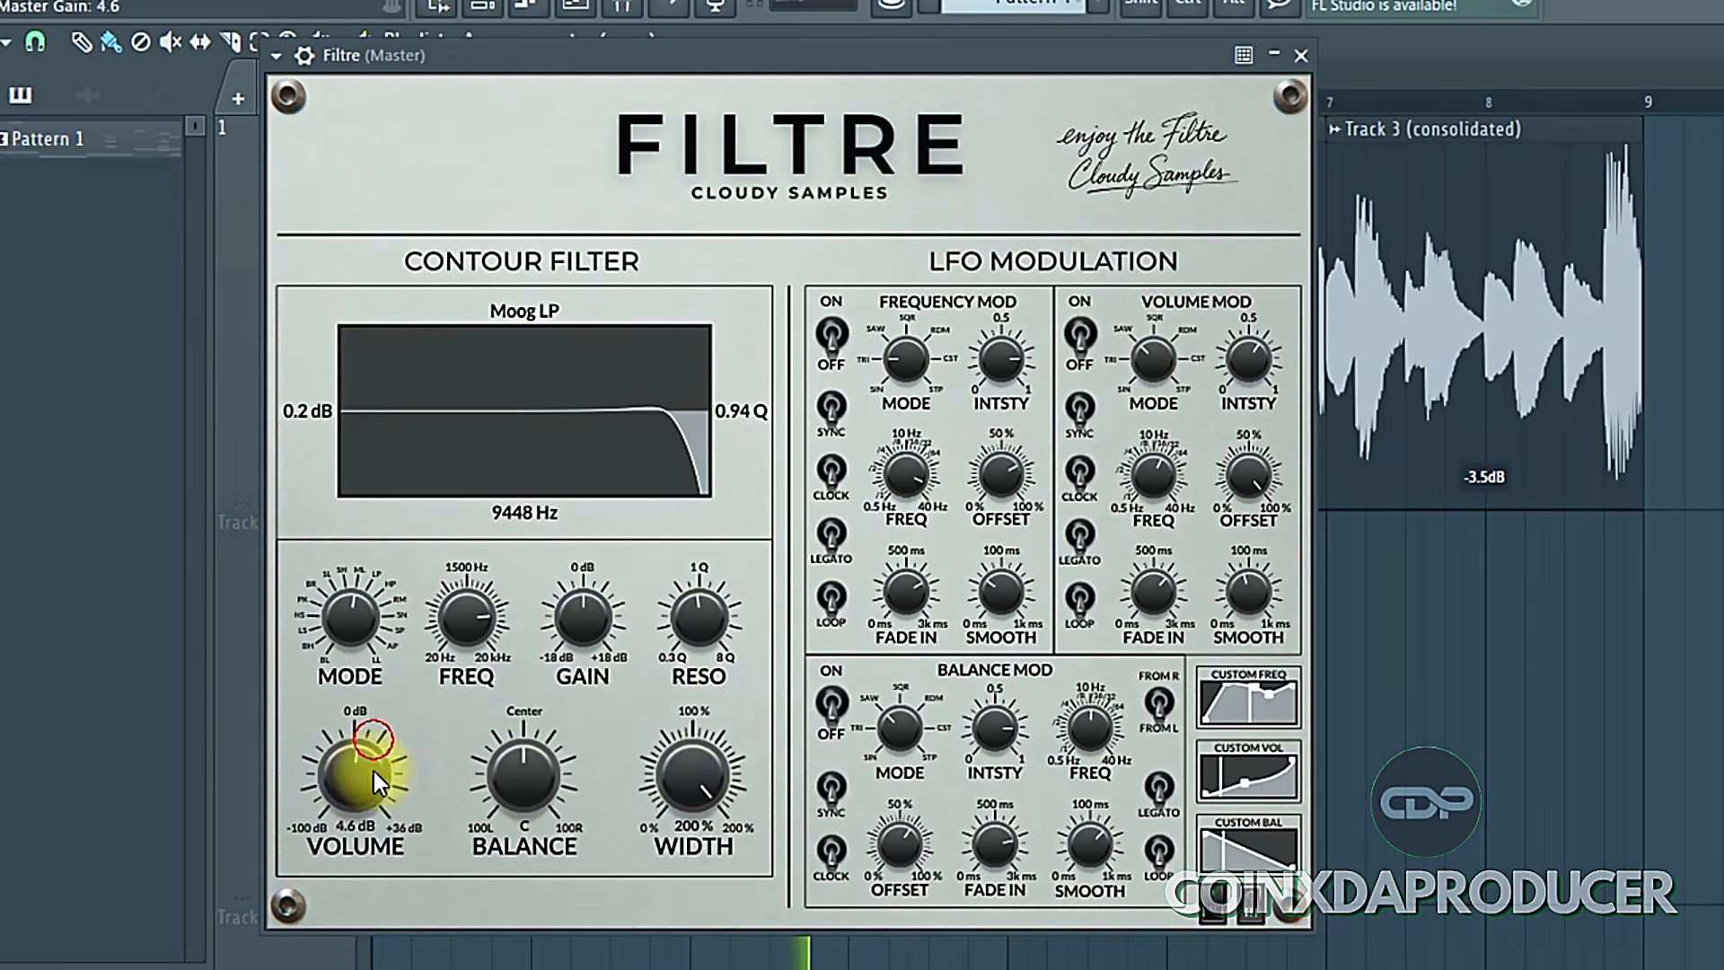
{"action": "scroll", "coordinate": [369, 780], "scroll_direction": "down", "scroll_amount": 5}
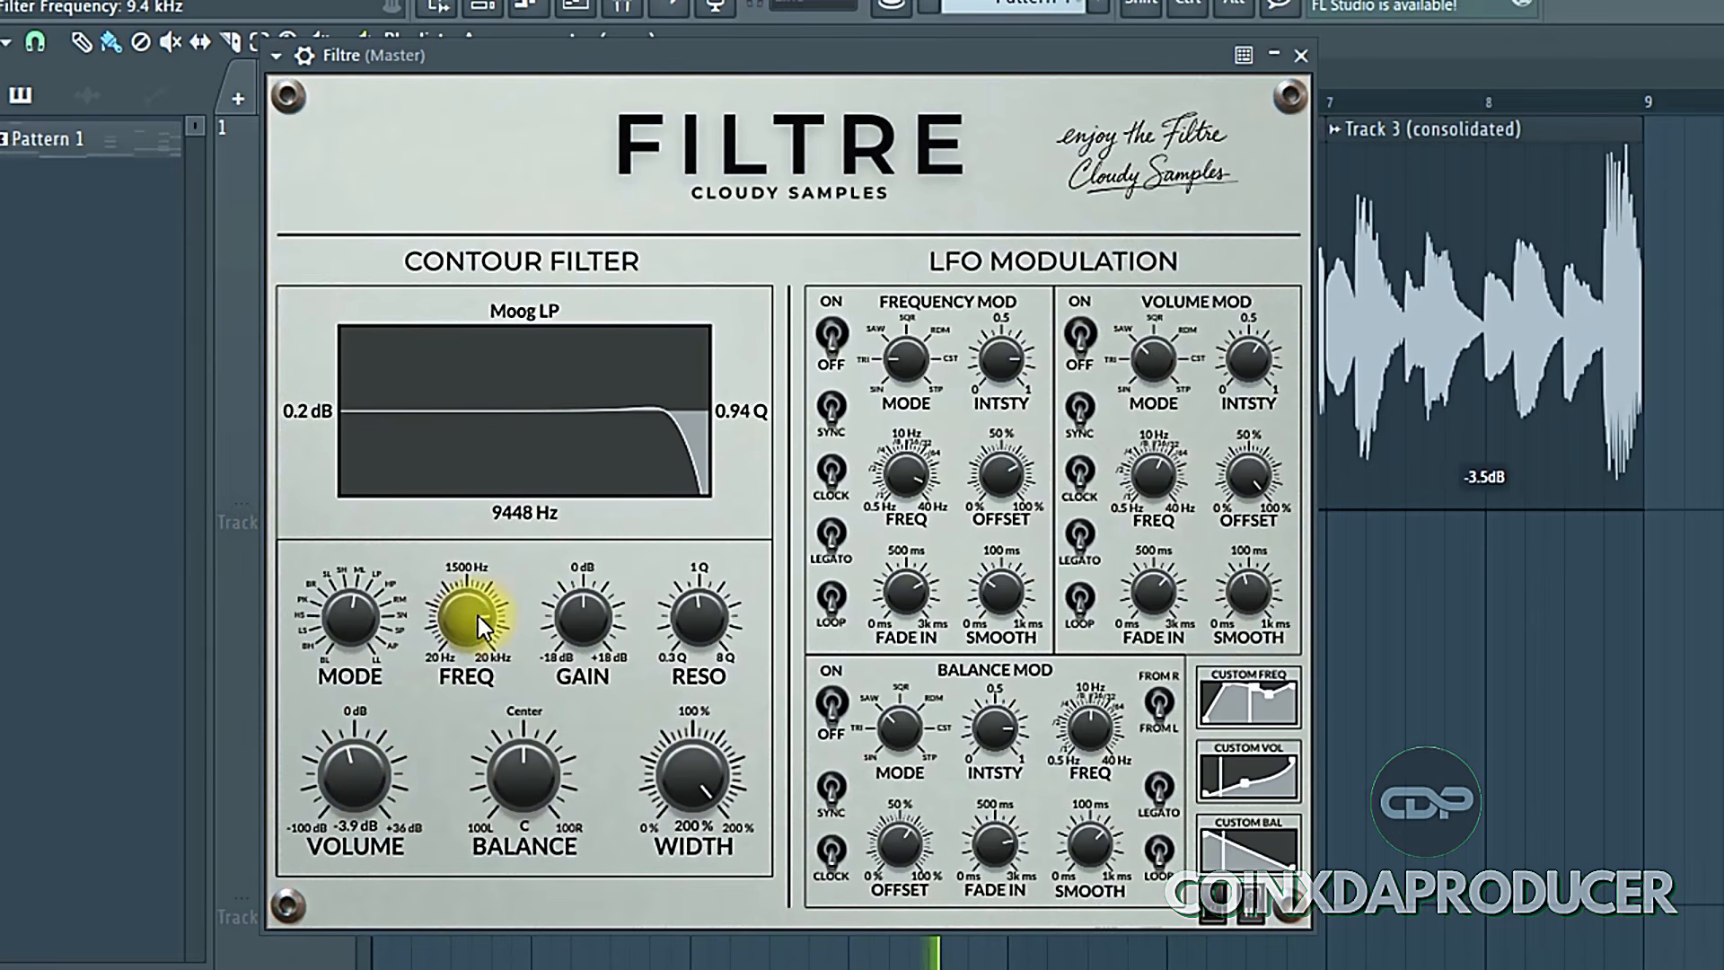
Step: Raise the contour filter frequency to 20000 Hz and sweep the master width down to 0% and back up to 200%
{"action": "scroll", "coordinate": [477, 616], "scroll_direction": "up", "scroll_amount": 3}
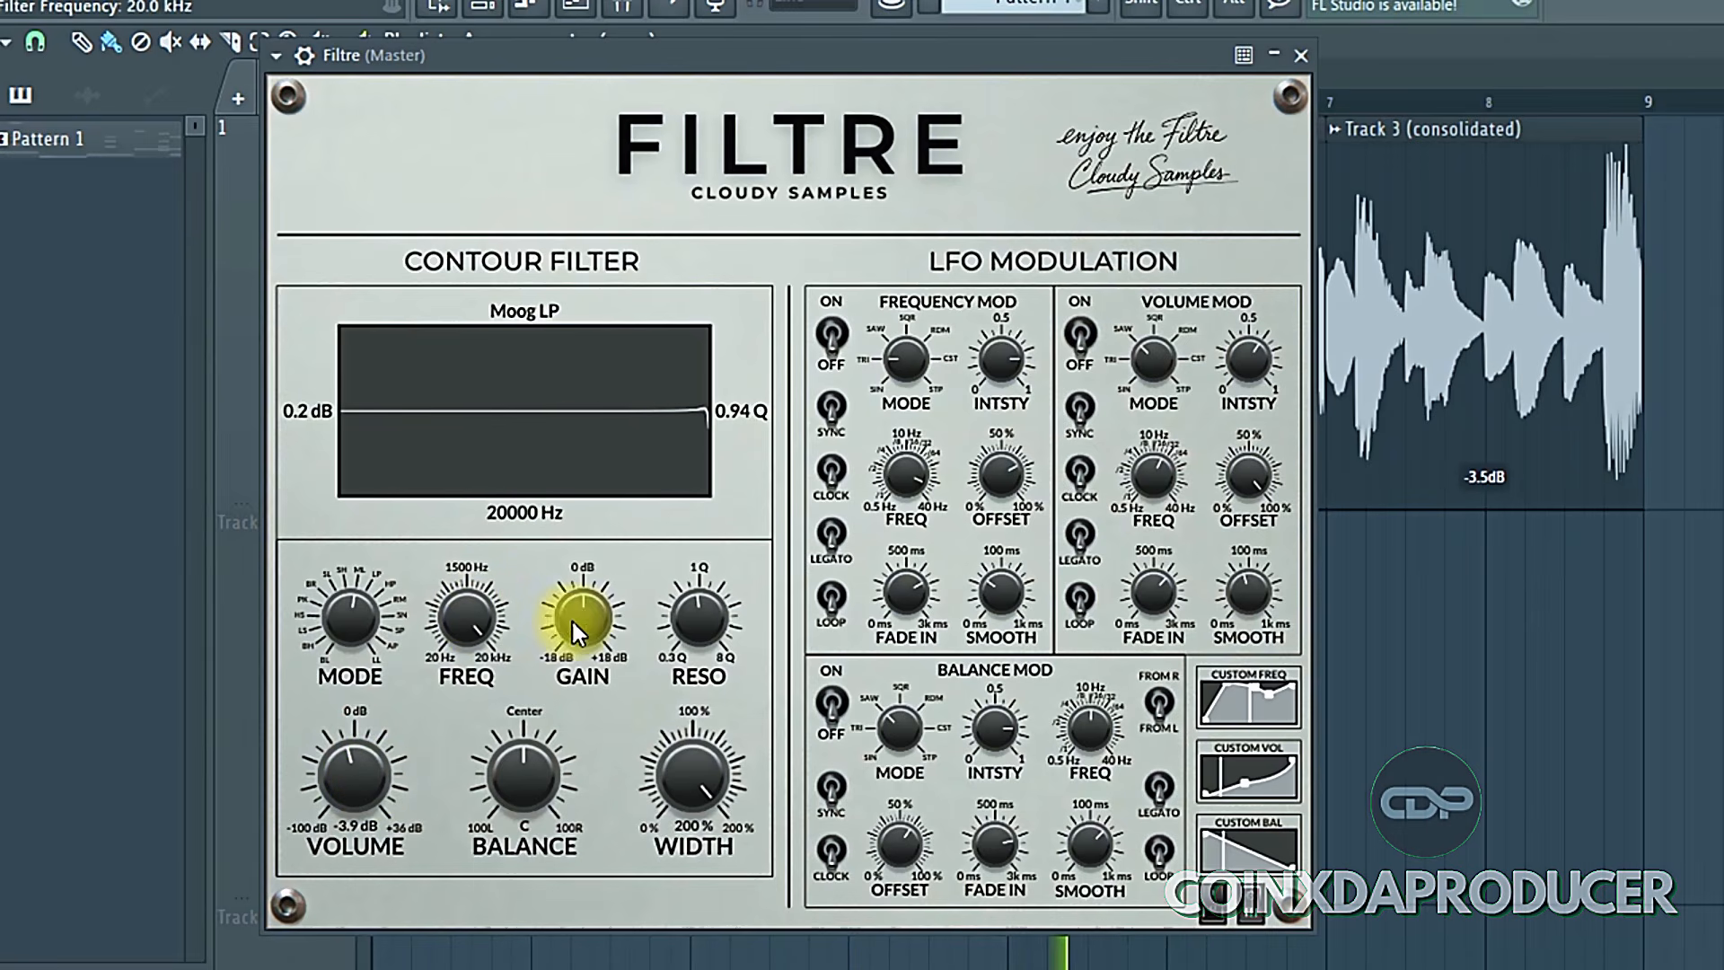
{"action": "left_click_drag", "start_coordinate": [742, 807], "coordinate": [775, 731]}
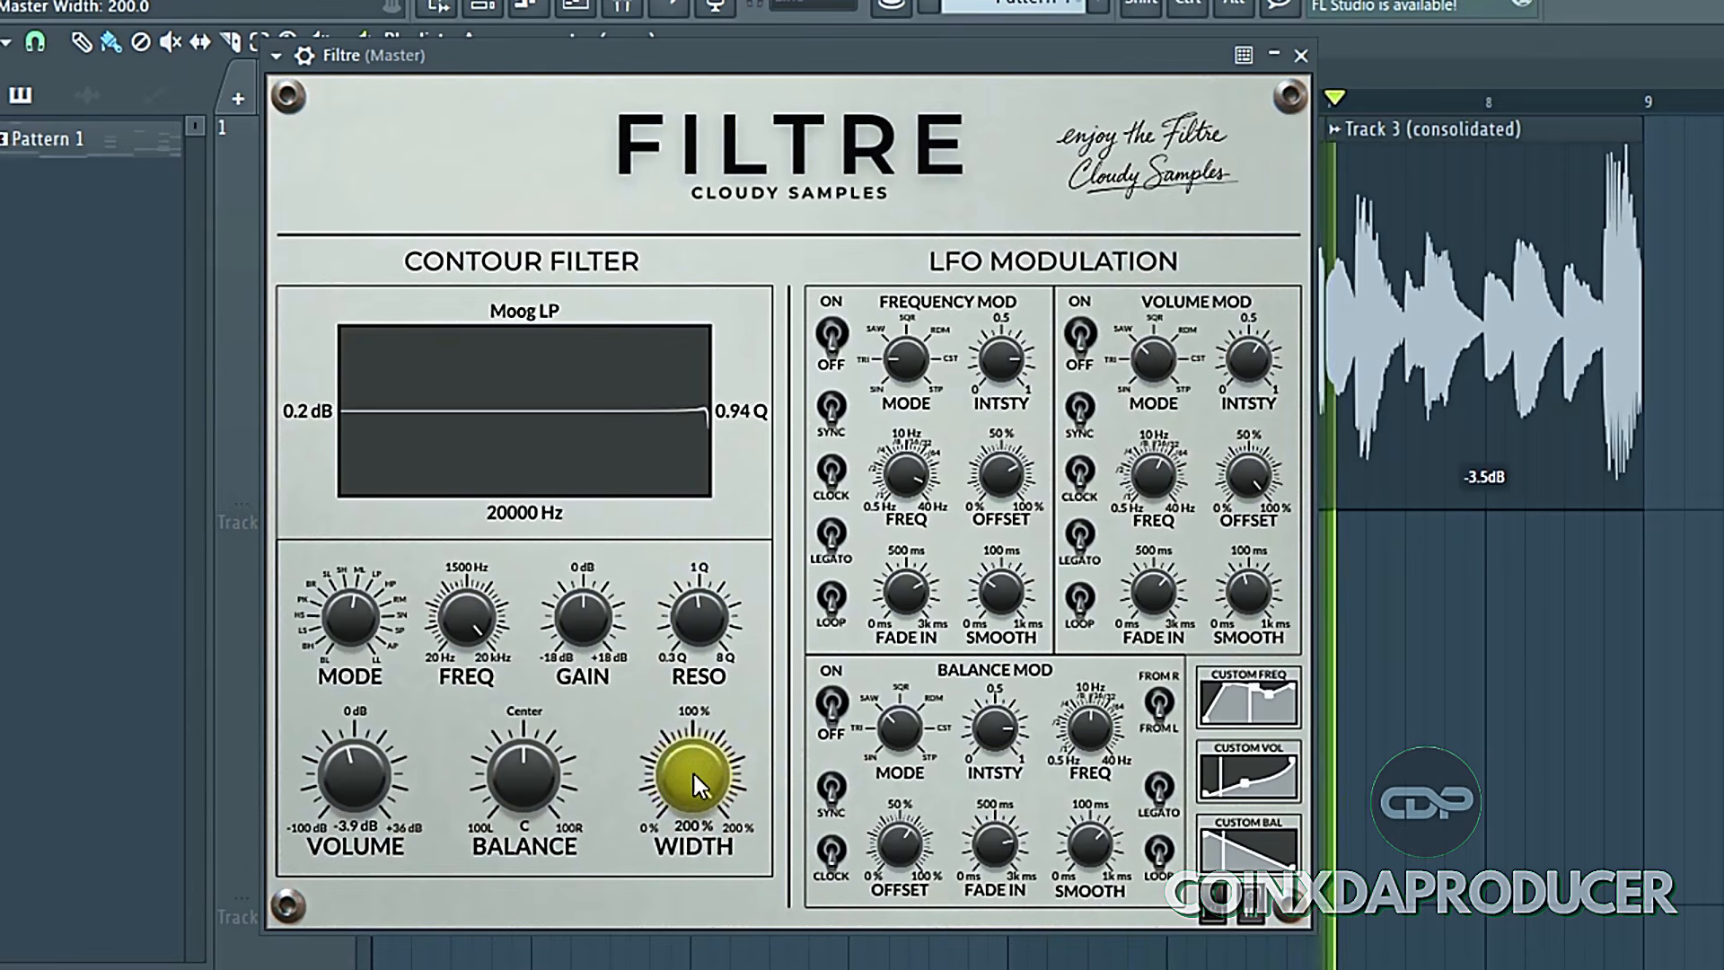
{"action": "left_click_drag", "start_coordinate": [694, 775], "coordinate": [700, 945]}
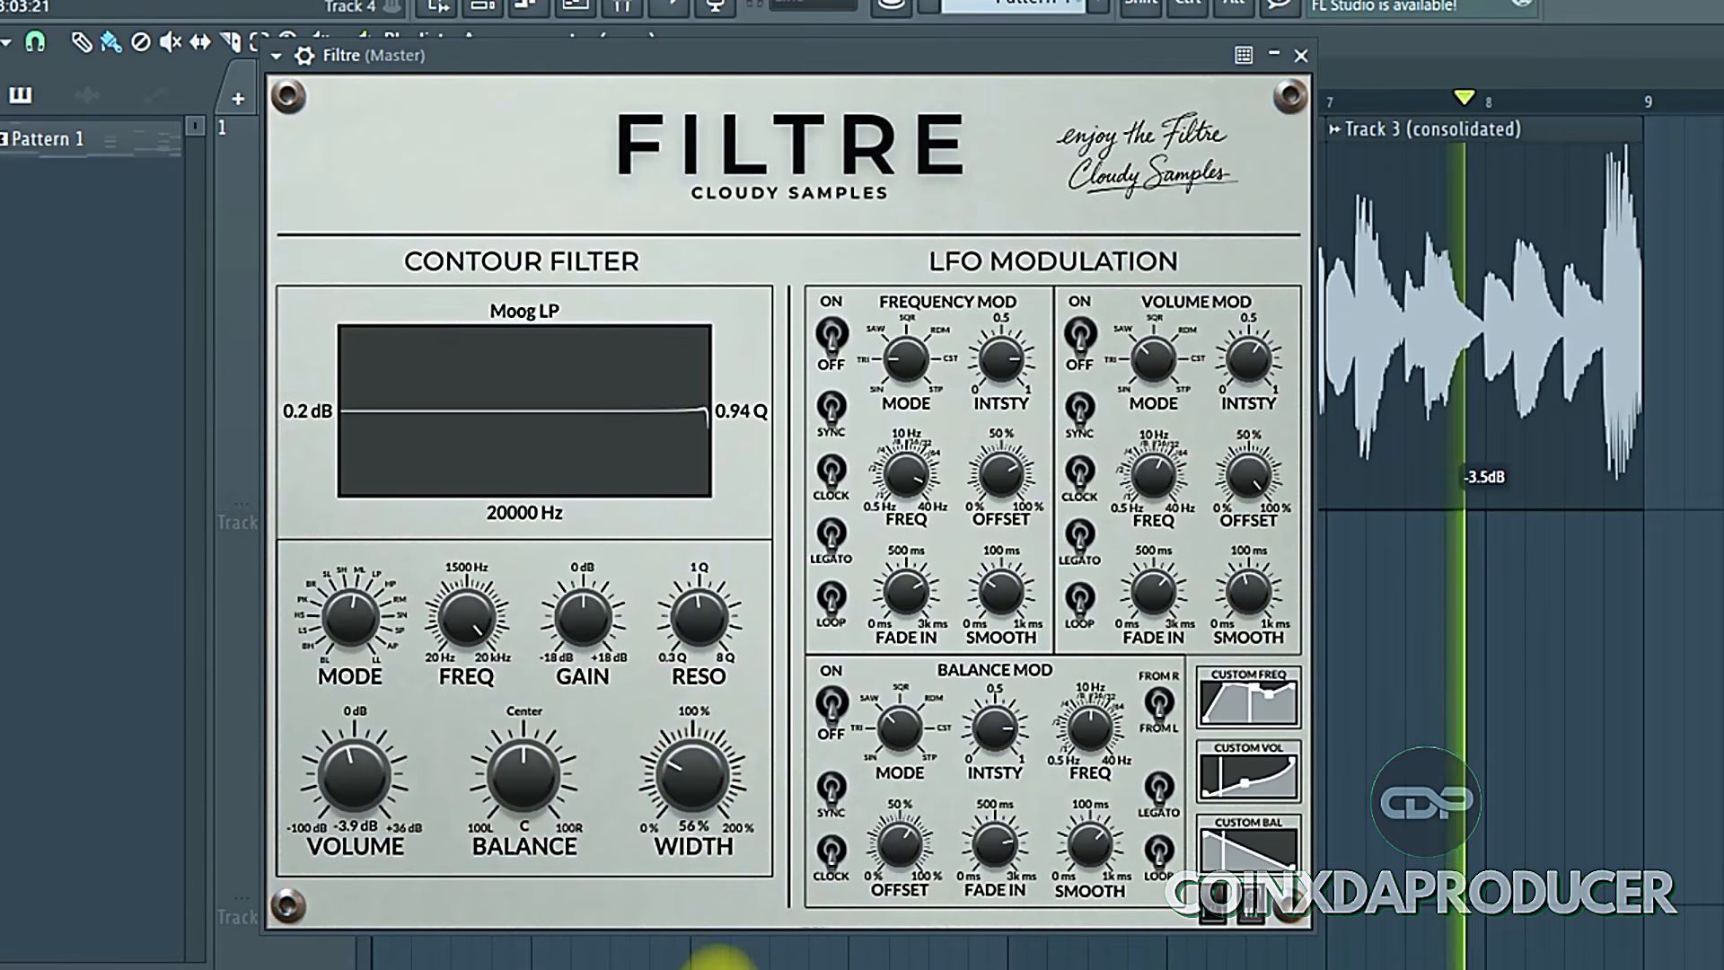
{"action": "left_click_drag", "start_coordinate": [673, 769], "coordinate": [664, 915]}
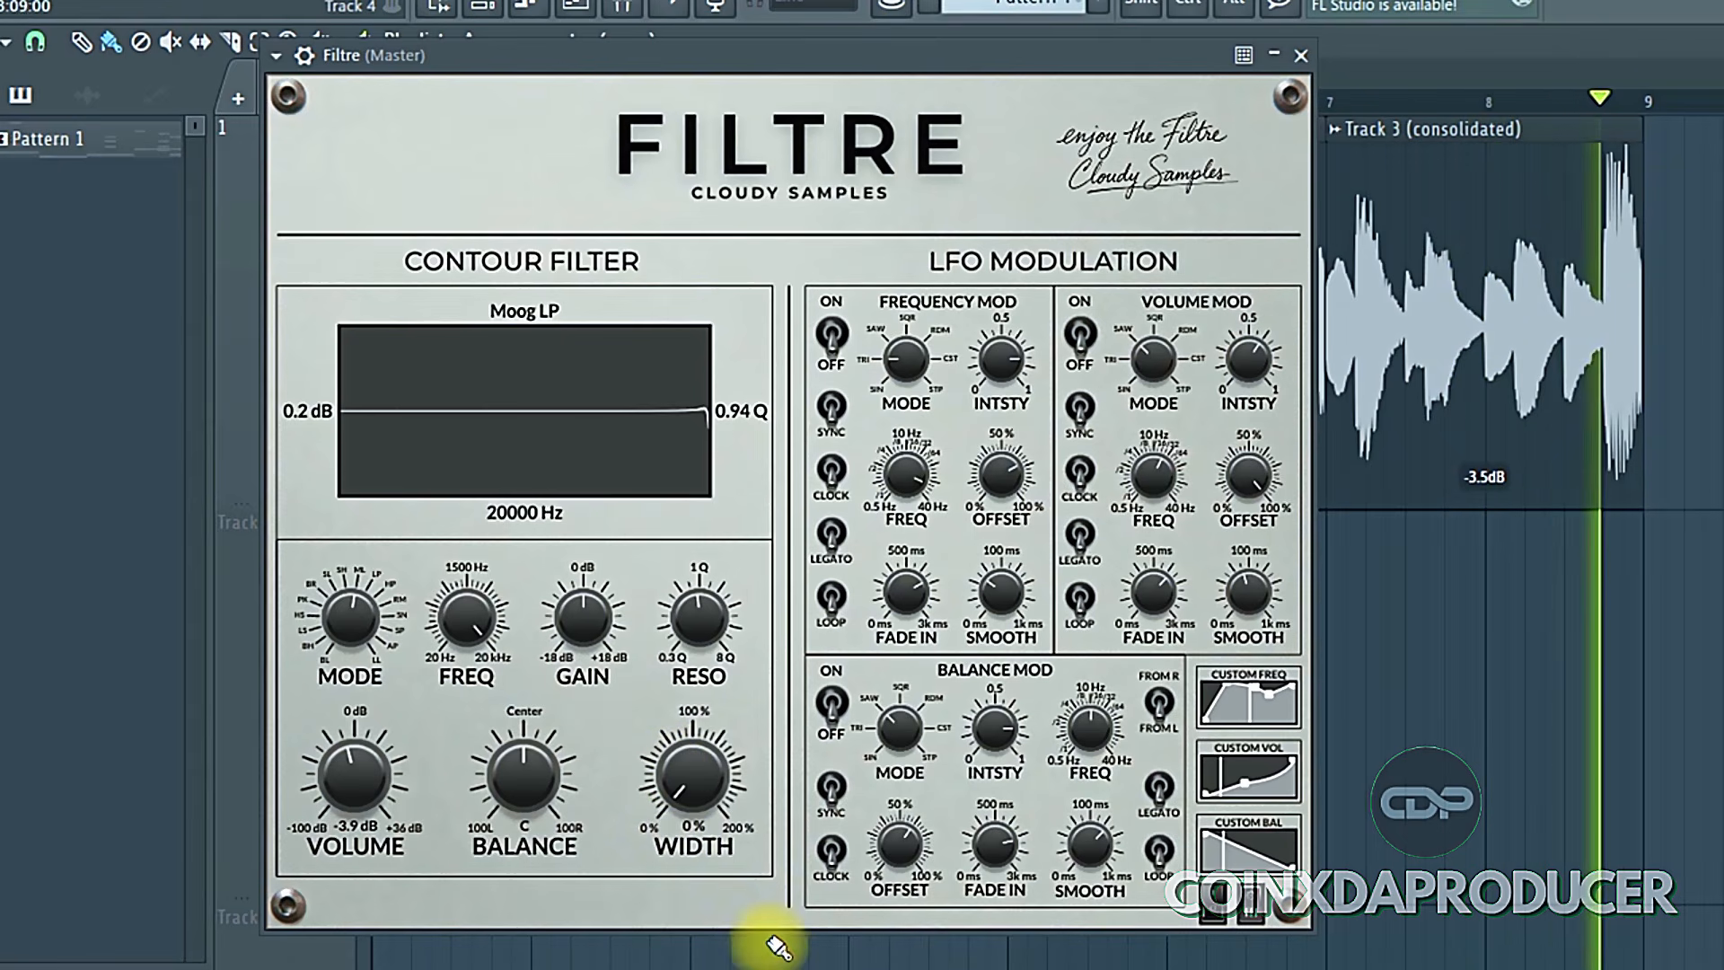
{"action": "left_click", "coordinate": [703, 786]}
{"action": "left_click_drag", "start_coordinate": [703, 785], "coordinate": [703, 486]}
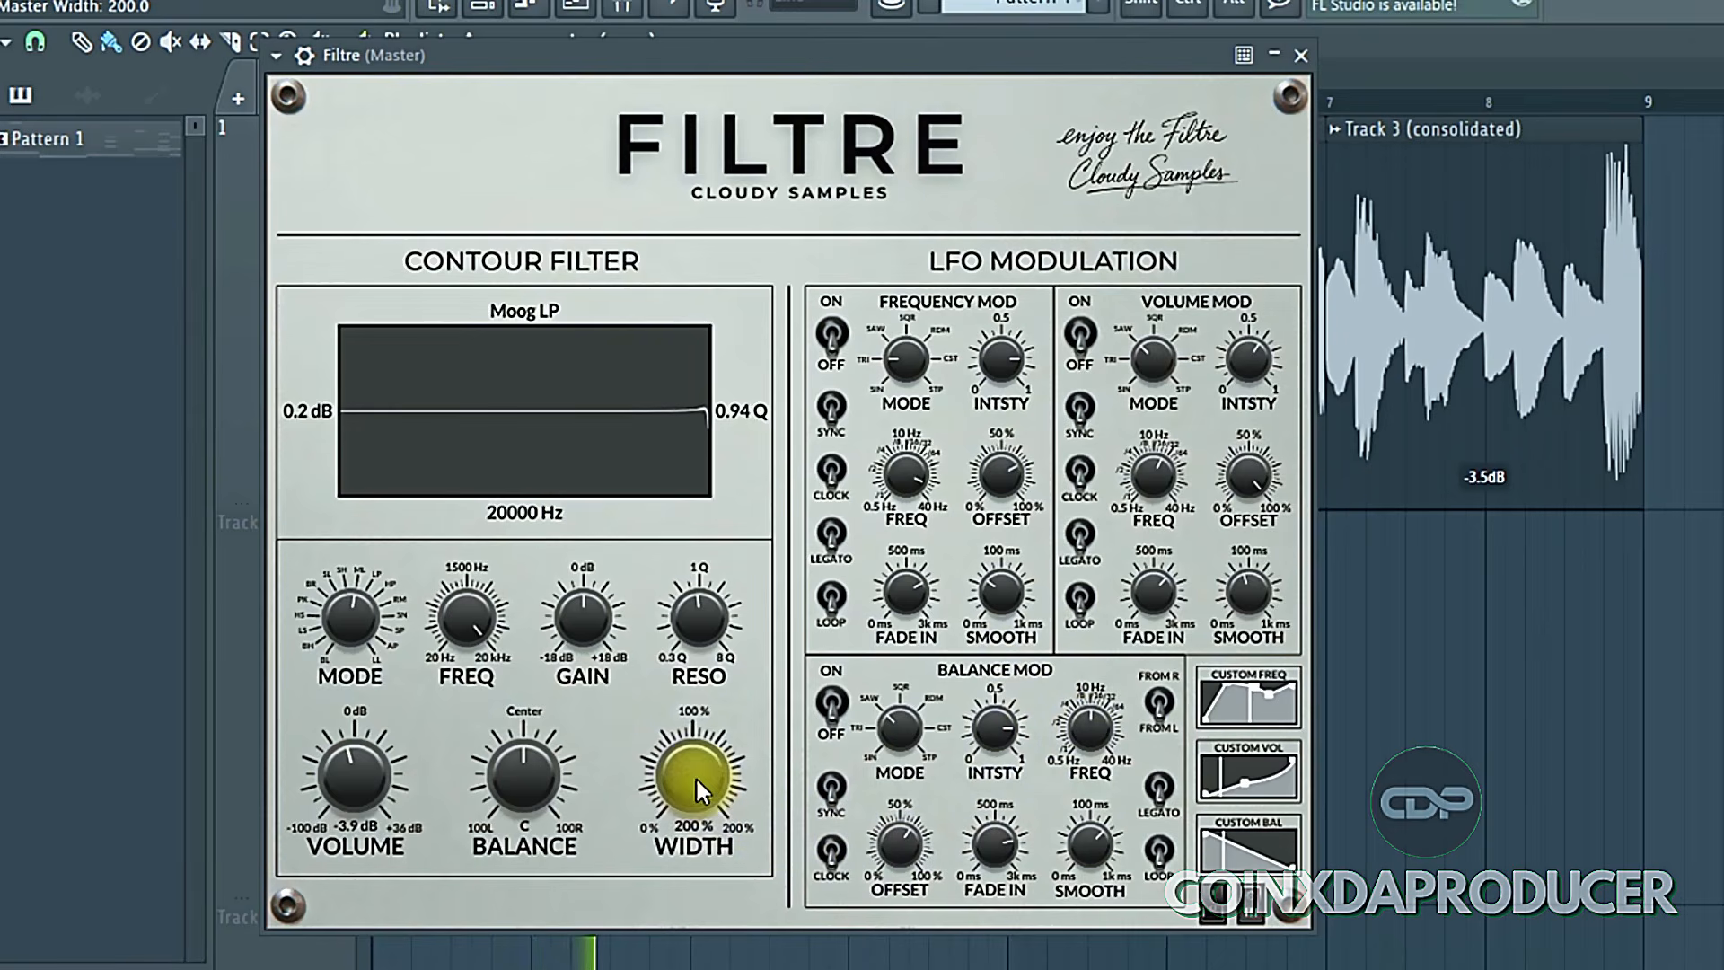
Step: Lower the master width through 158% to 0%, and raise it back up to 161%
{"action": "mouse_move", "coordinate": [696, 781]}
{"action": "left_mouse_down"}
{"action": "mouse_move", "coordinate": [675, 867]}
{"action": "mouse_move", "coordinate": [693, 795]}
{"action": "left_mouse_up"}
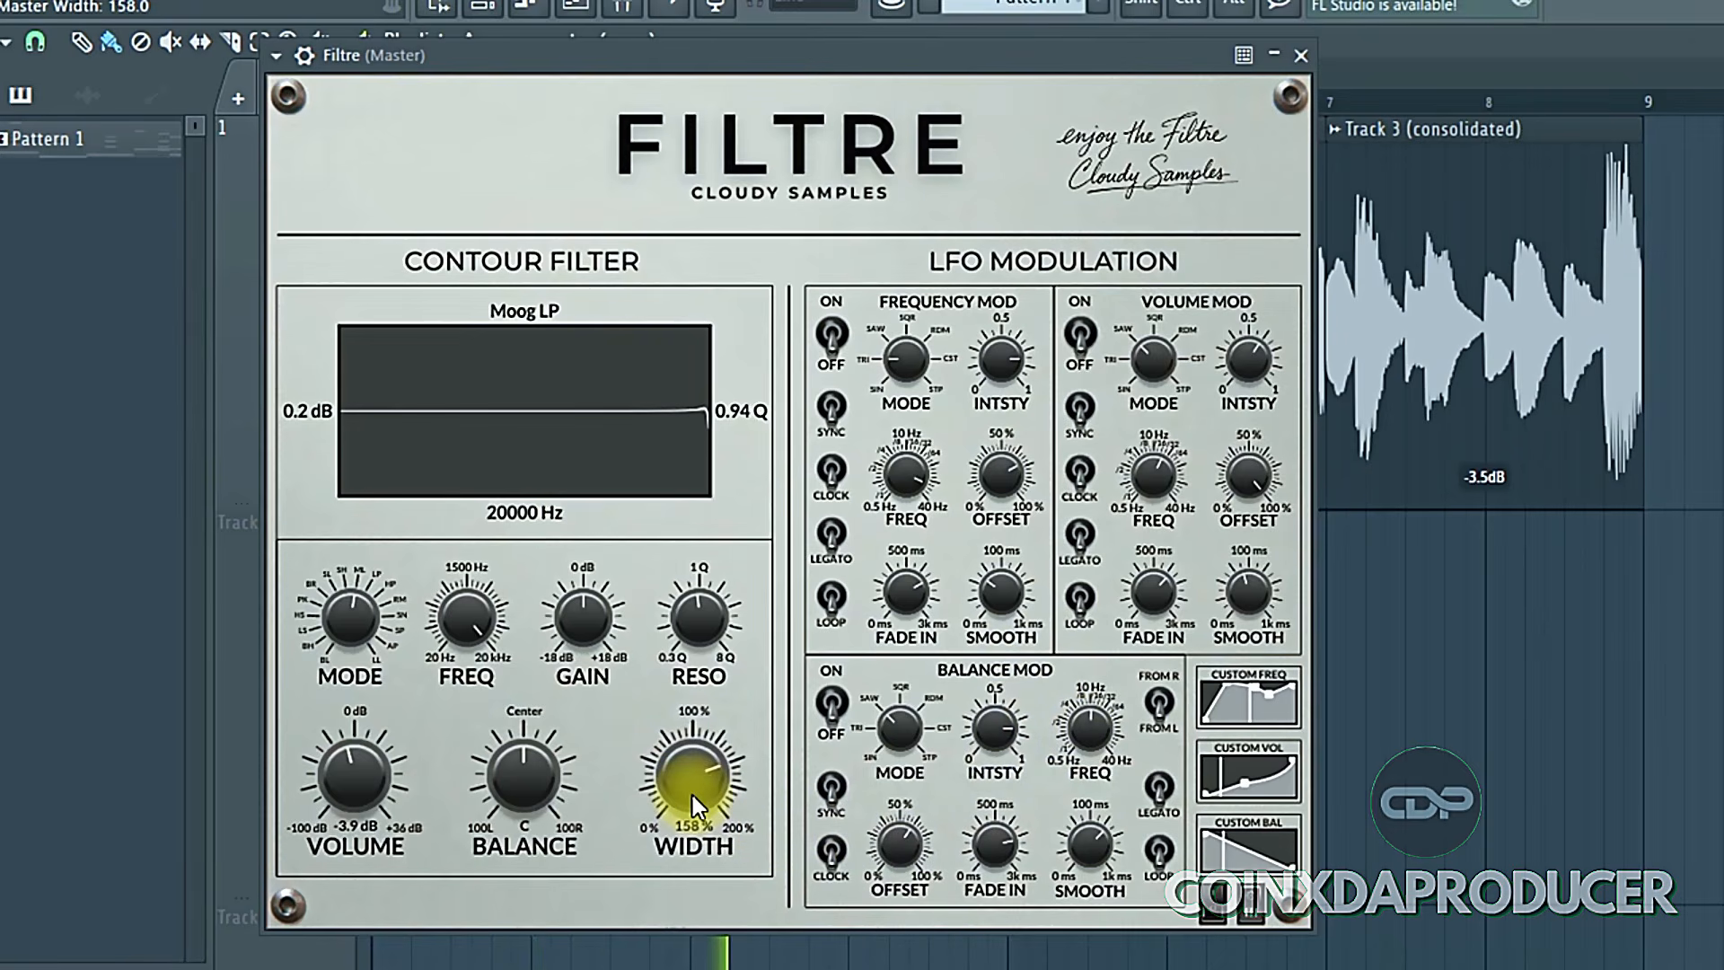
{"action": "scroll", "coordinate": [692, 795], "scroll_direction": "down", "scroll_amount": 15}
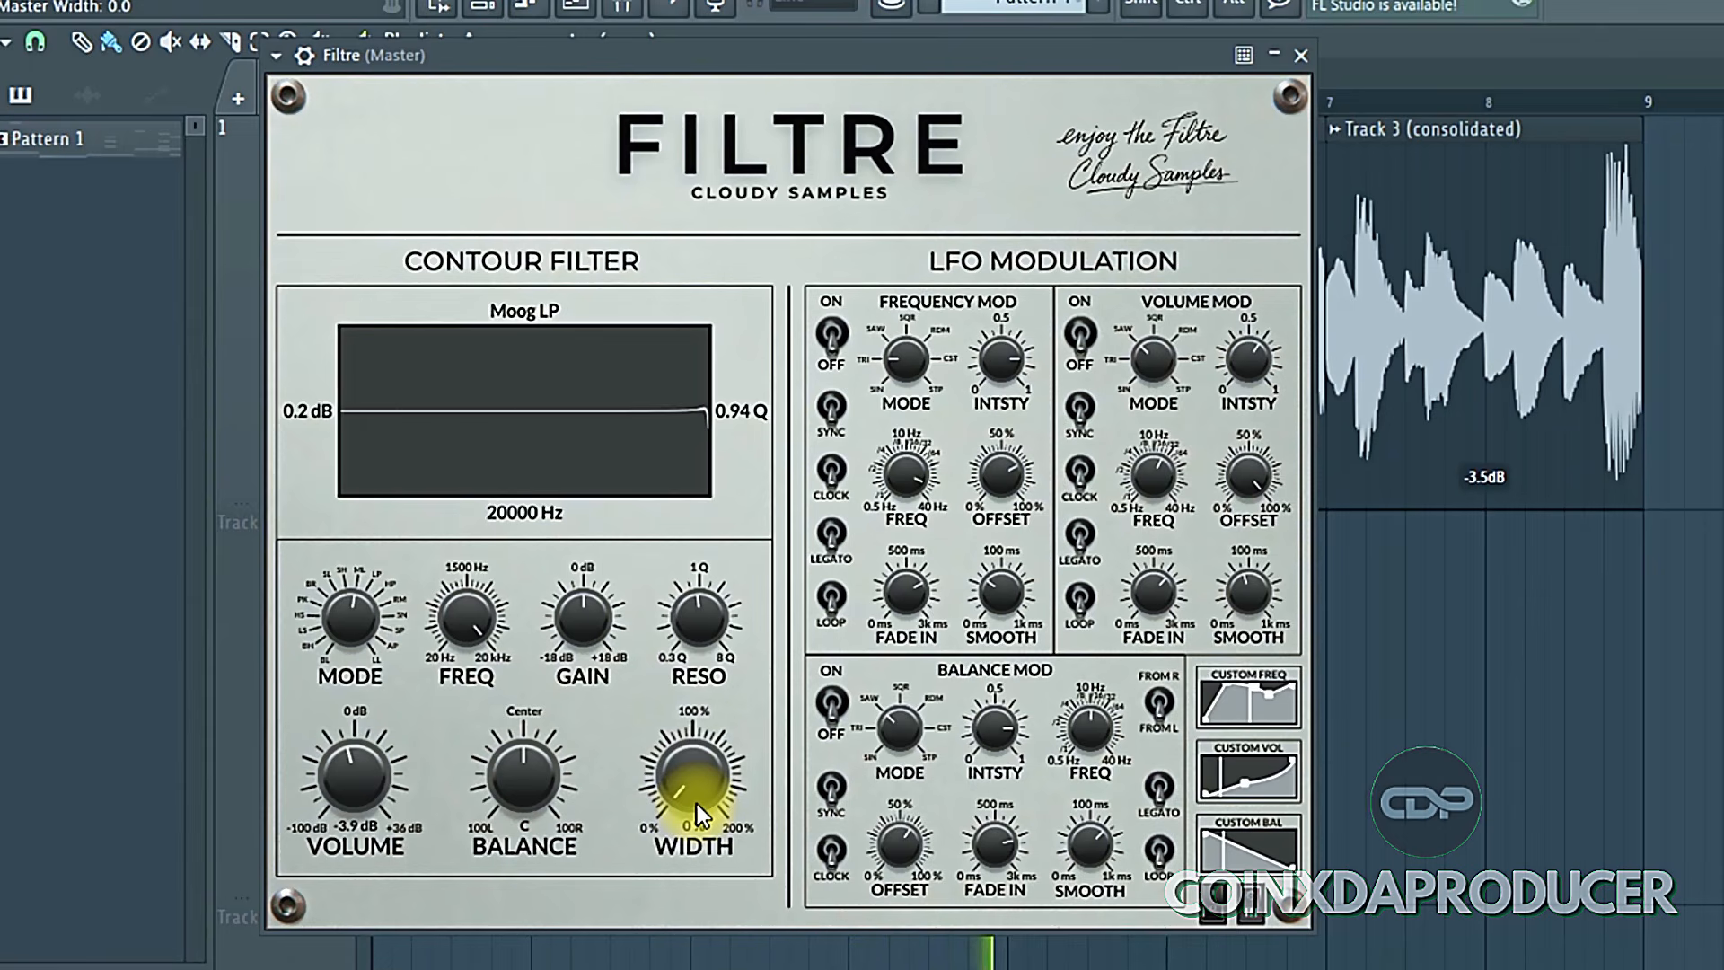
{"action": "scroll", "coordinate": [695, 803], "scroll_direction": "up", "scroll_amount": 3}
{"action": "scroll", "coordinate": [698, 799], "scroll_direction": "up", "scroll_amount": 15}
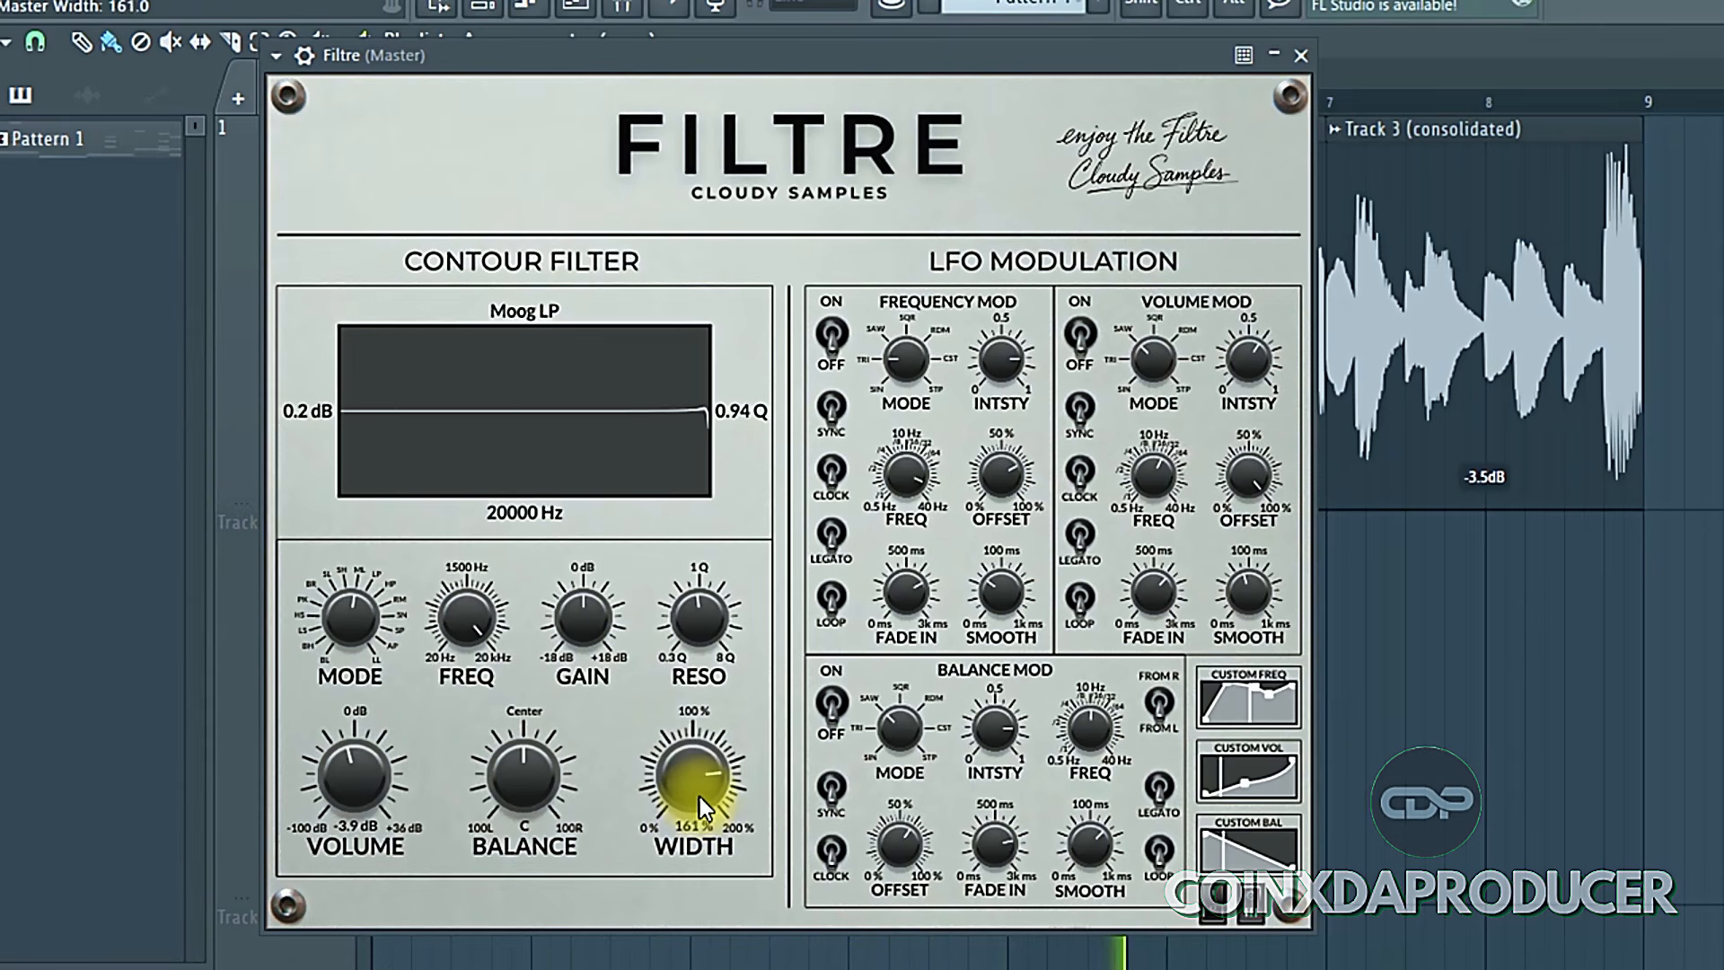